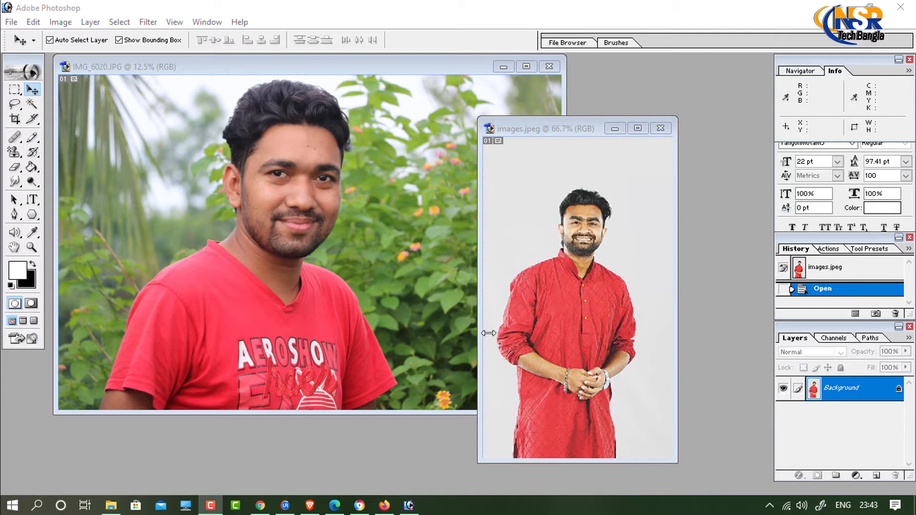
left_click(312, 233)
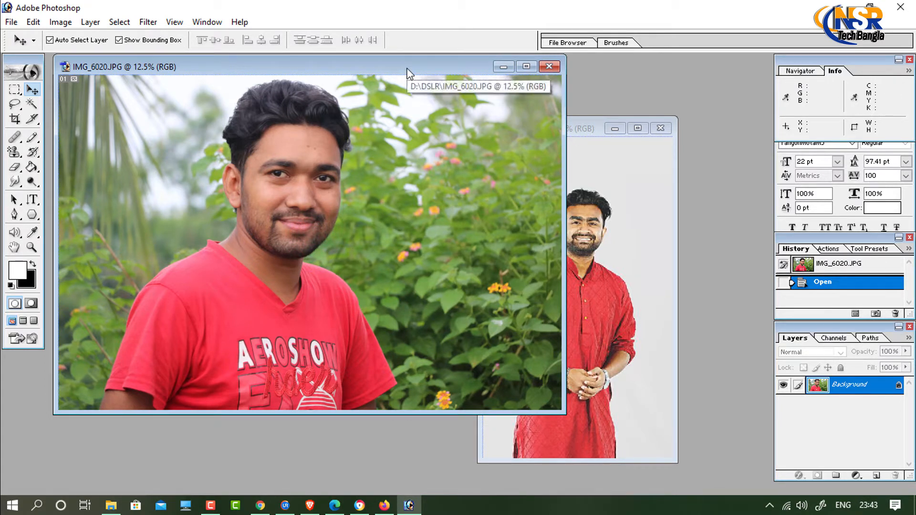
left_click(621, 267)
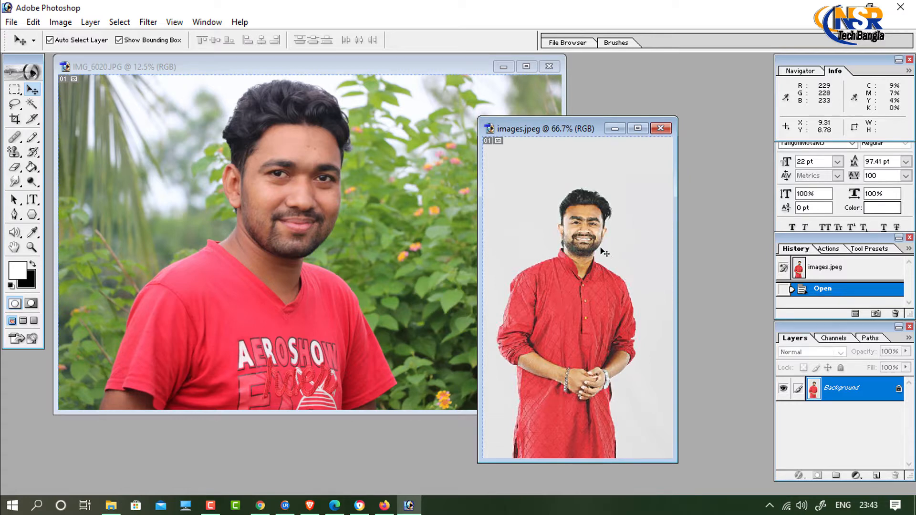
Make IMG_6020.JPG the active image and set up the Crop tool for 1.5 in width, 1.91 in height and 300 pixels/inch.
left_click(470, 132)
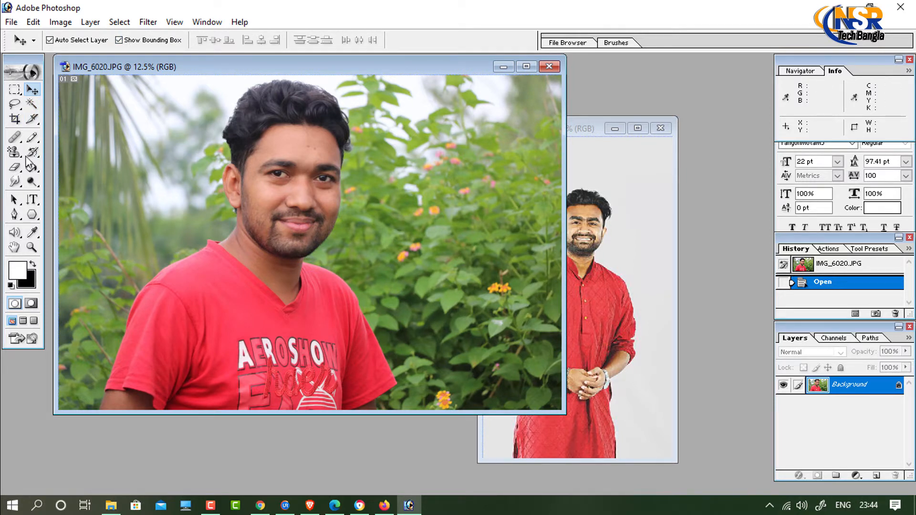
left_click(15, 121)
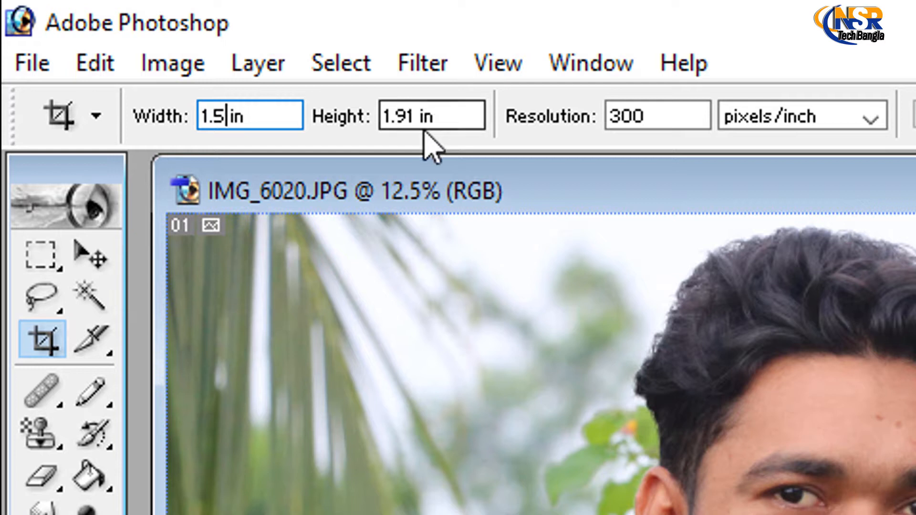
left_click(435, 115)
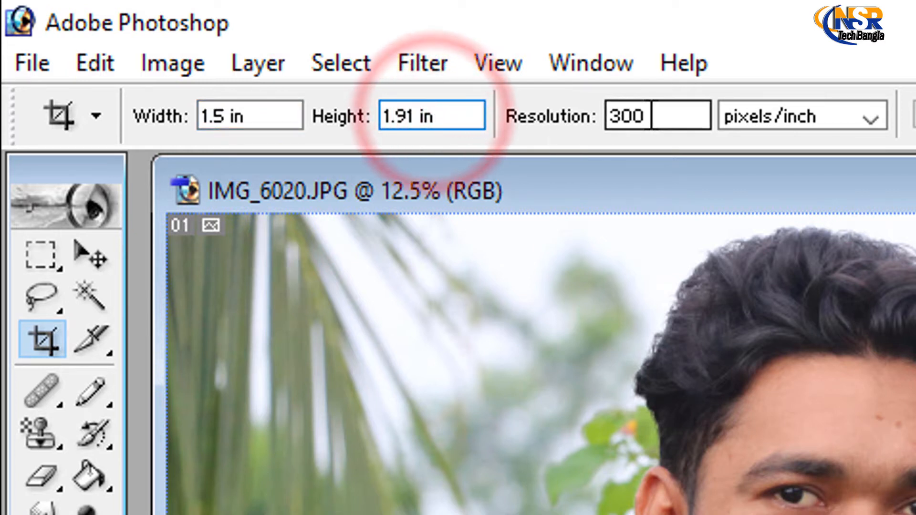
left_click(672, 114)
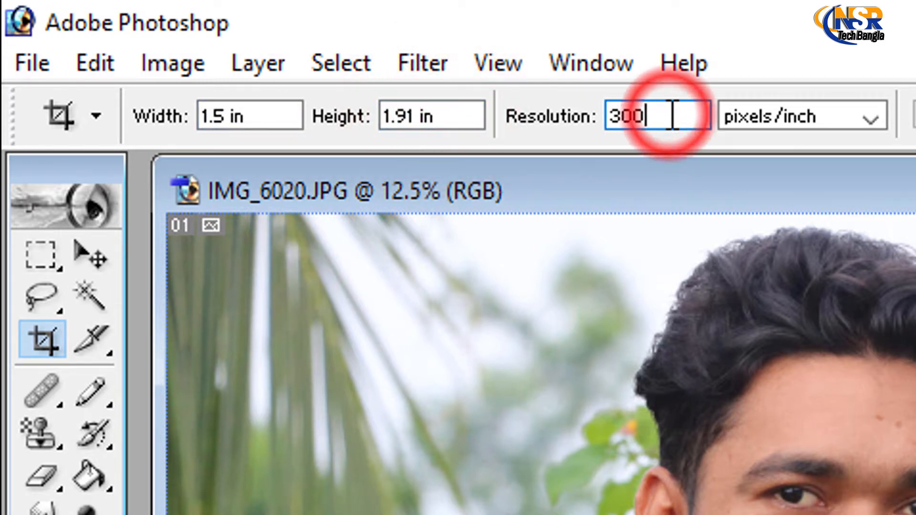
key("Tab")
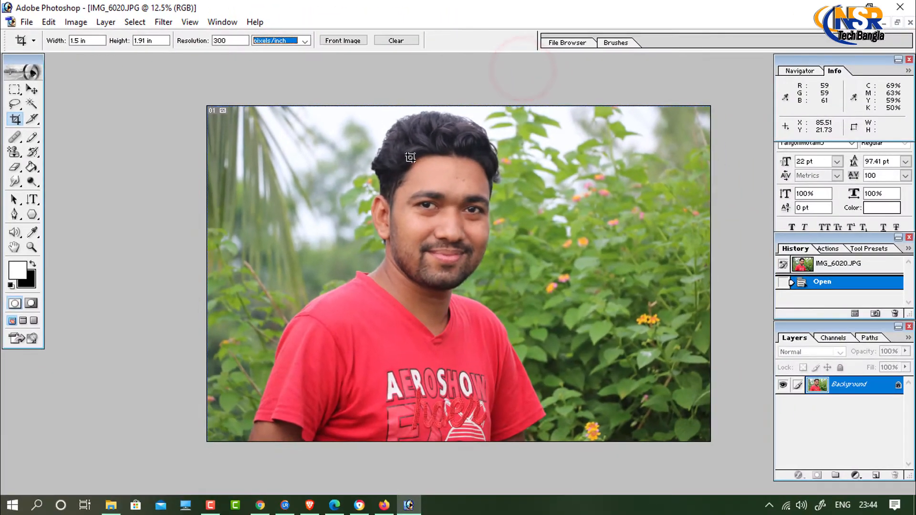
Crop the portrait to the man's head and shoulders, with the frame starting at the photo's upper edge and ending above the shirt print.
left_click_drag(307, 110, 511, 367)
left_click_drag(425, 279, 441, 275)
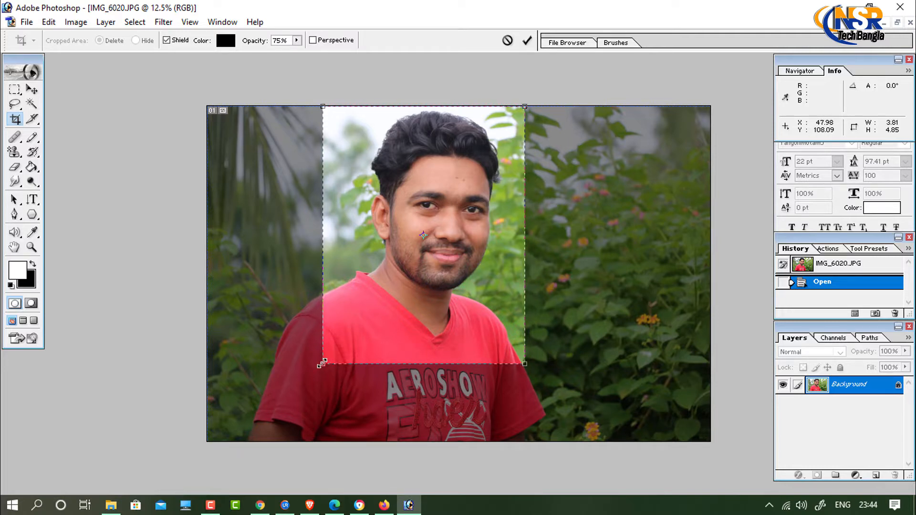
left_click_drag(322, 364, 320, 368)
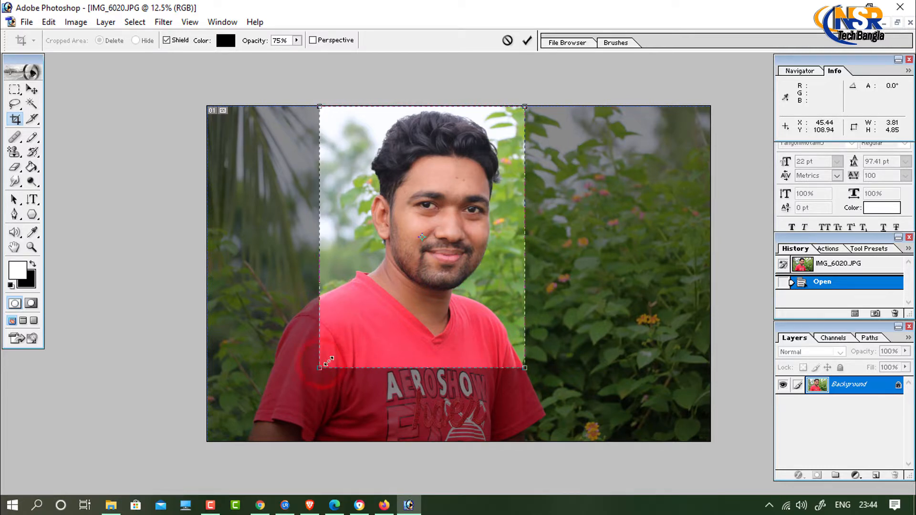
right_click(387, 256)
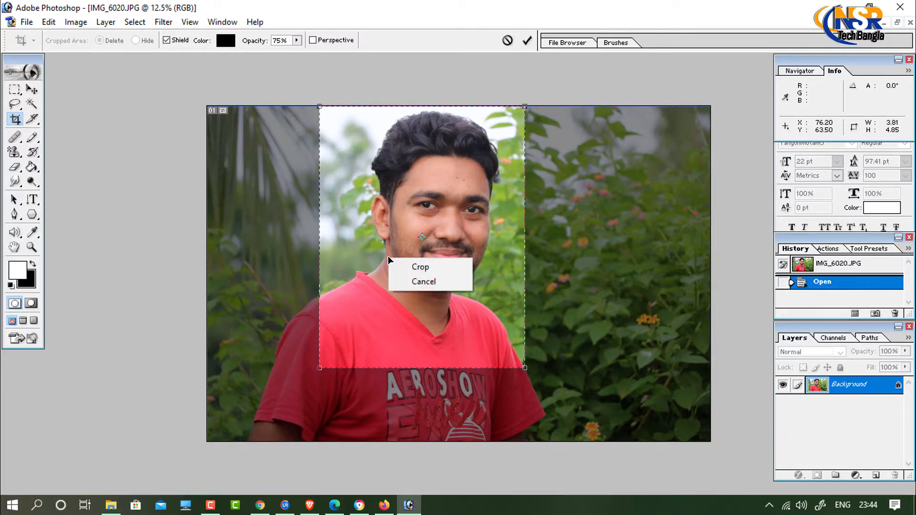
left_click(426, 266)
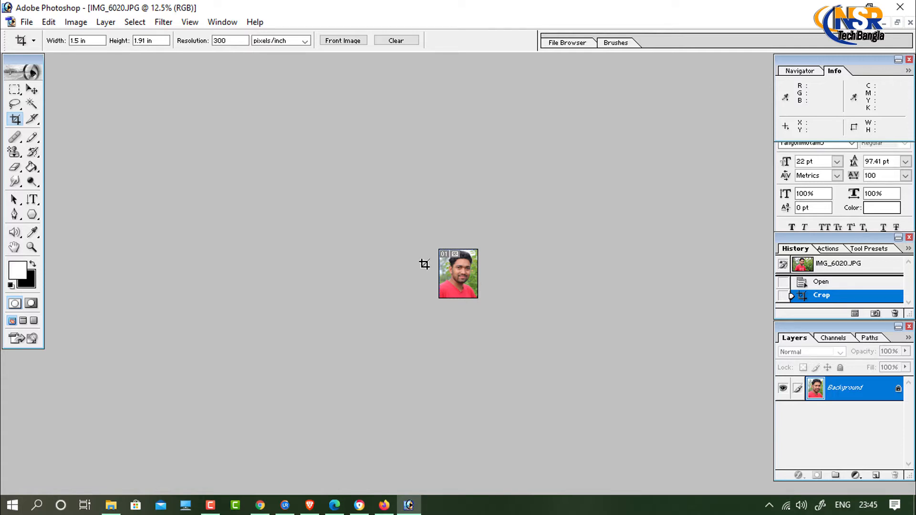
Start a Pen tool shape layer where the shoulder meets the photo's left edge, and set the layer's opacity to 0%.
key("ctrl+space")
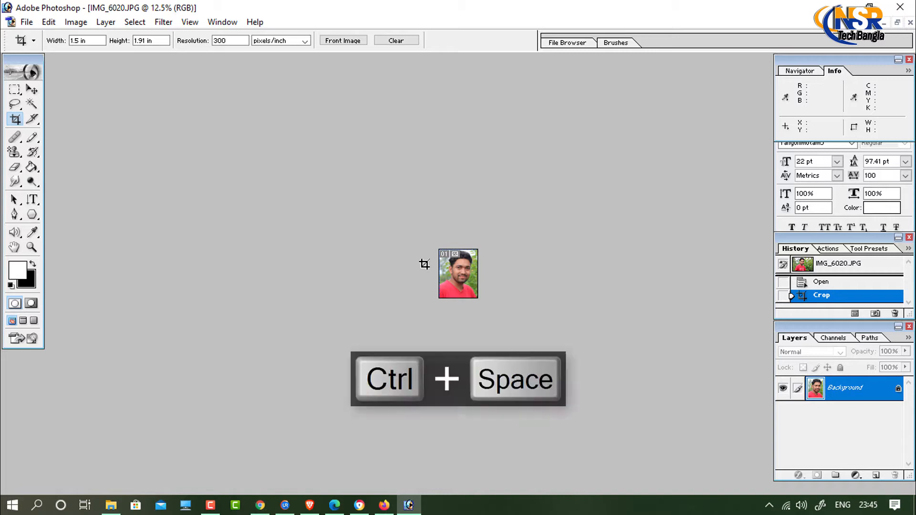
left_click(438, 428)
left_click(537, 375)
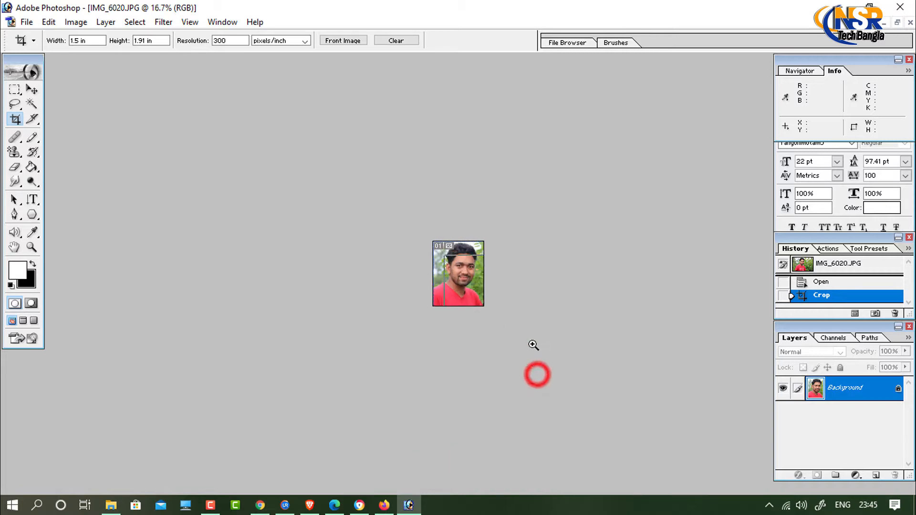
left_click(538, 329)
left_click(538, 329)
left_click(538, 329)
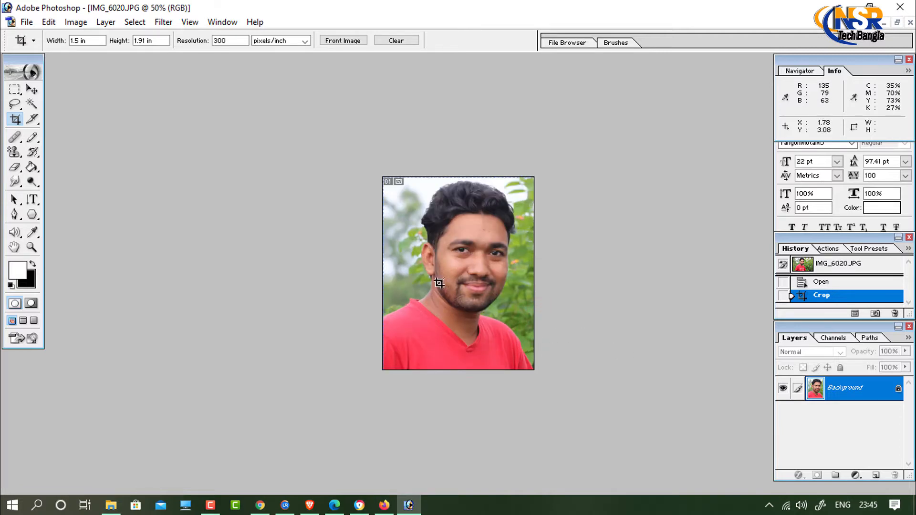
left_click(523, 278)
left_click(524, 280)
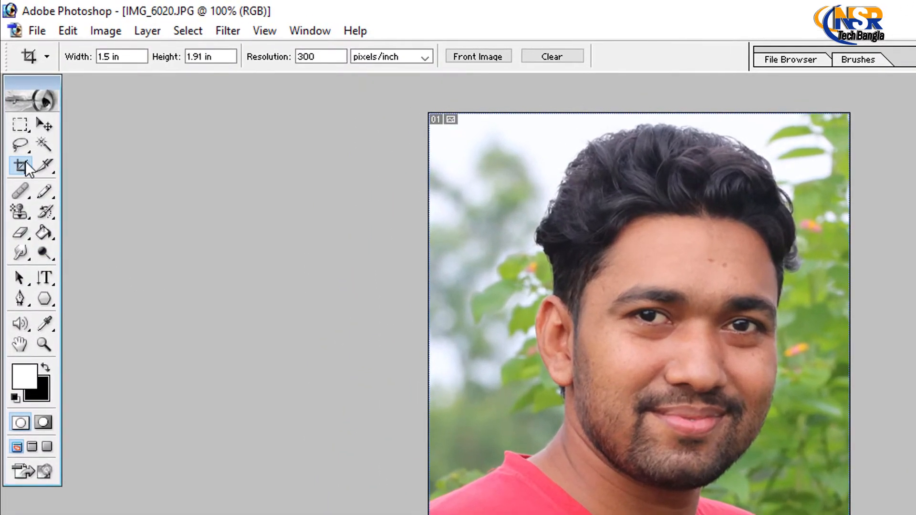
left_click(19, 299)
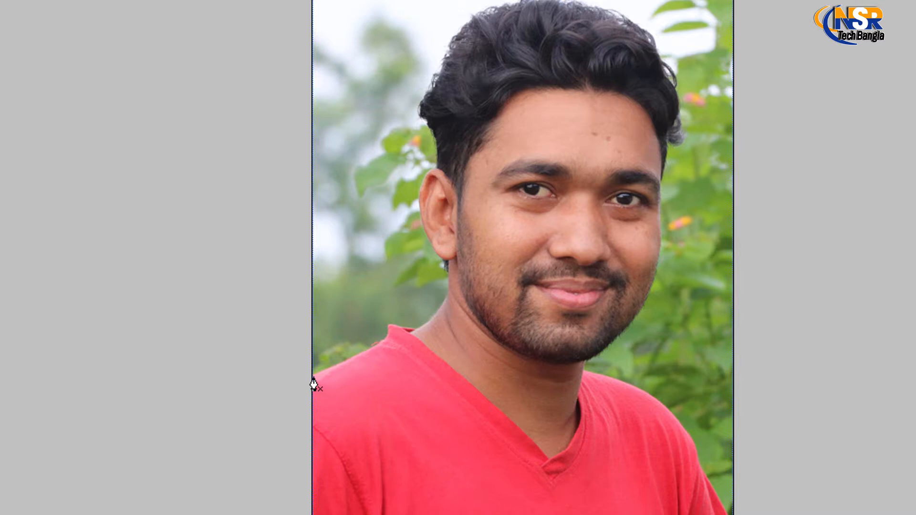
left_click(313, 382)
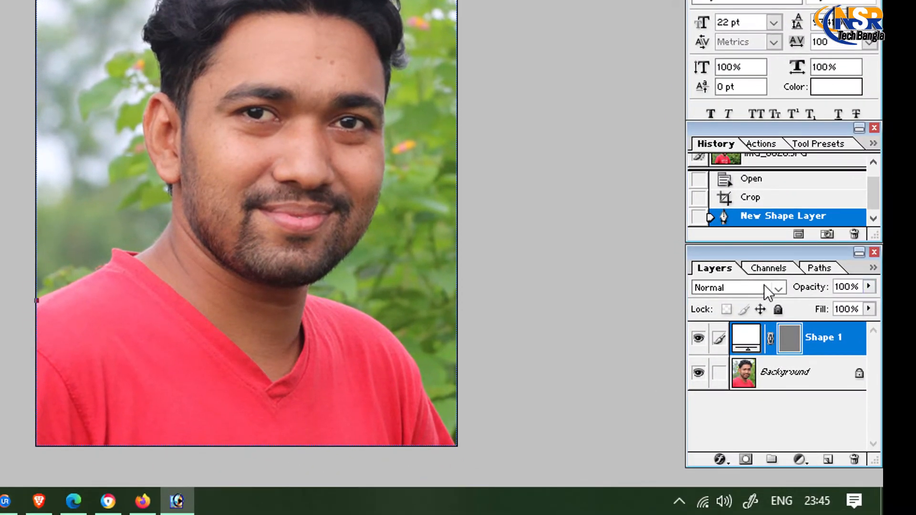
left_click(868, 286)
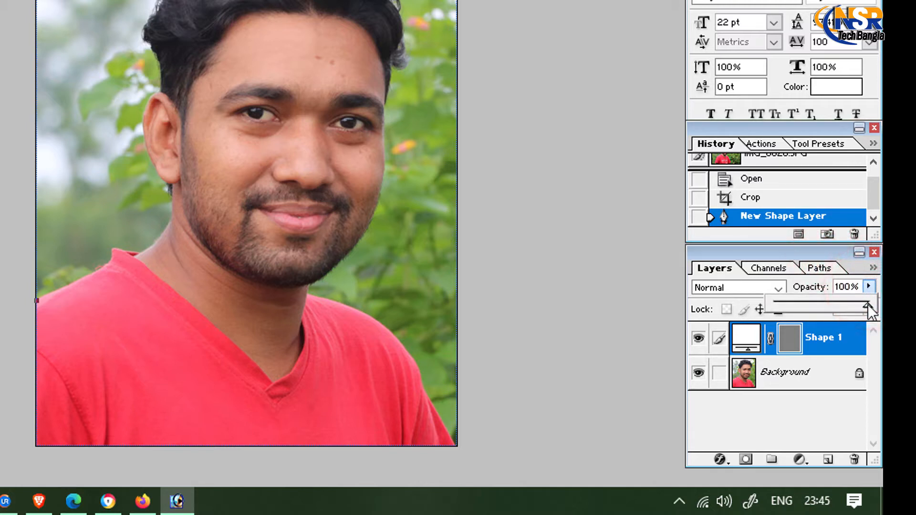
left_click_drag(868, 308, 427, 269)
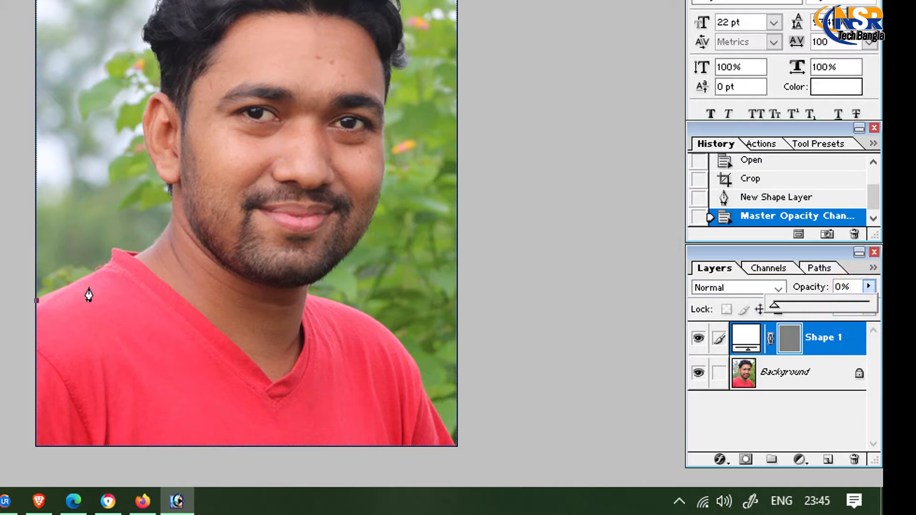
Trace the Pen path from the photo's left edge along the red shirt's shoulder and over the tip of the collar.
key("ctrl+space")
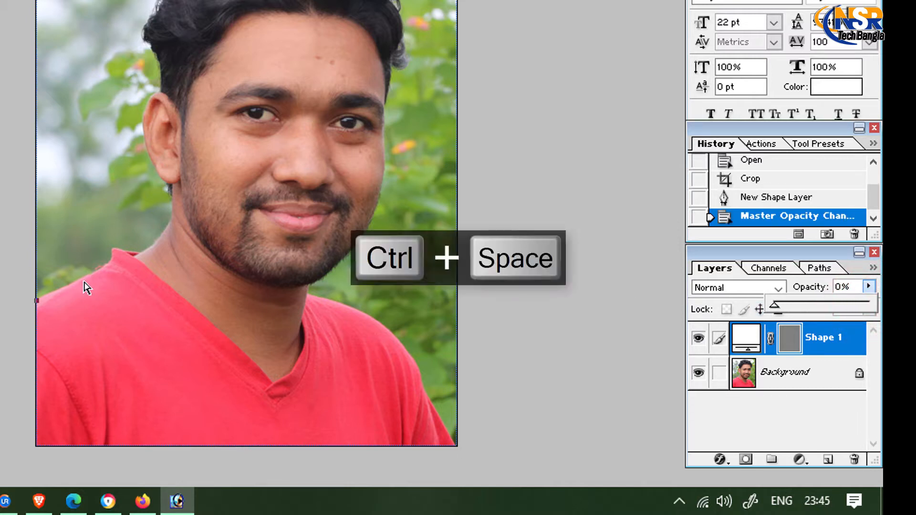
left_click(82, 279)
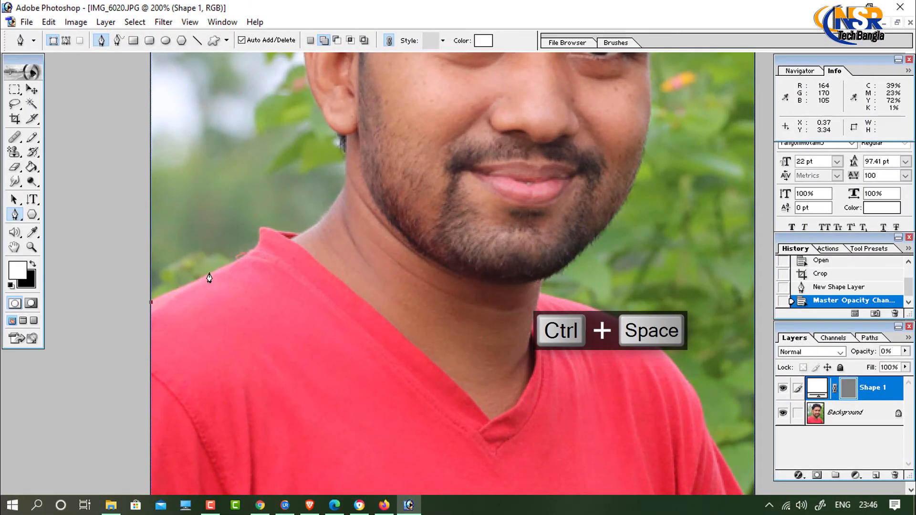
left_click(0, 206)
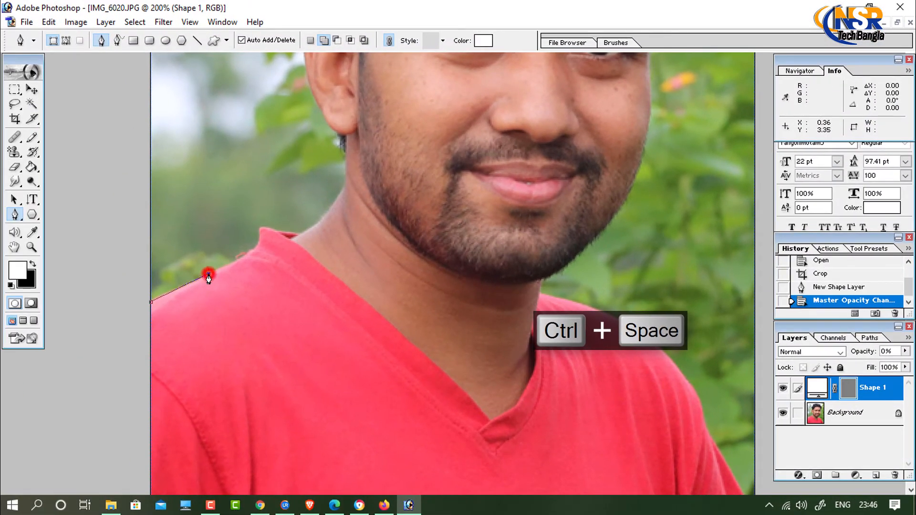
left_click(244, 258)
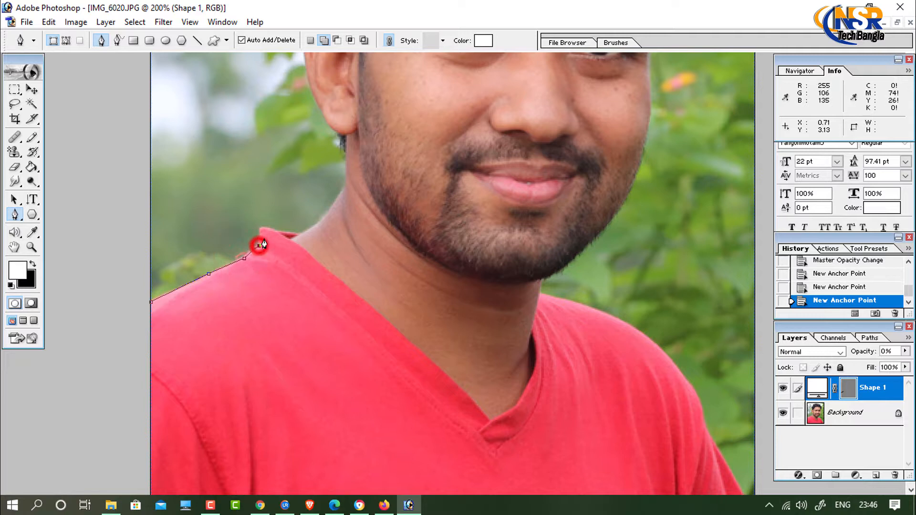
left_click(258, 246)
left_click(263, 229)
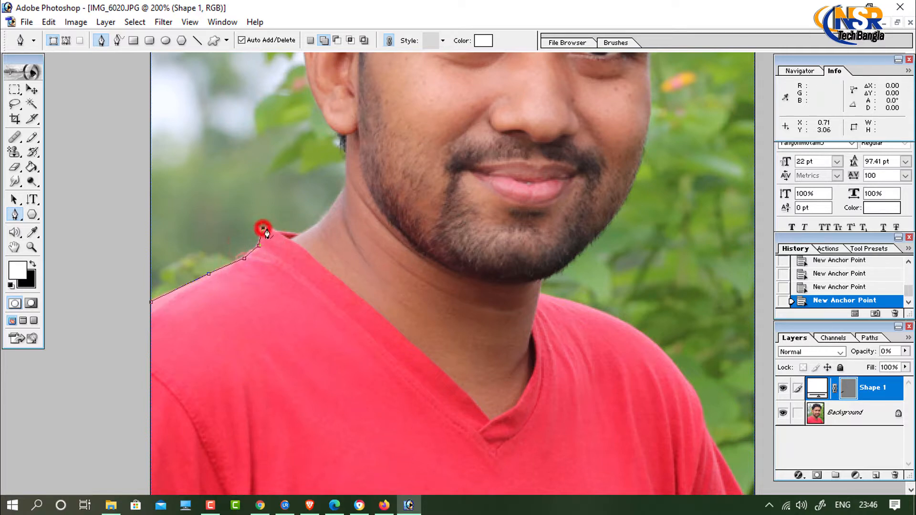
left_click(287, 236)
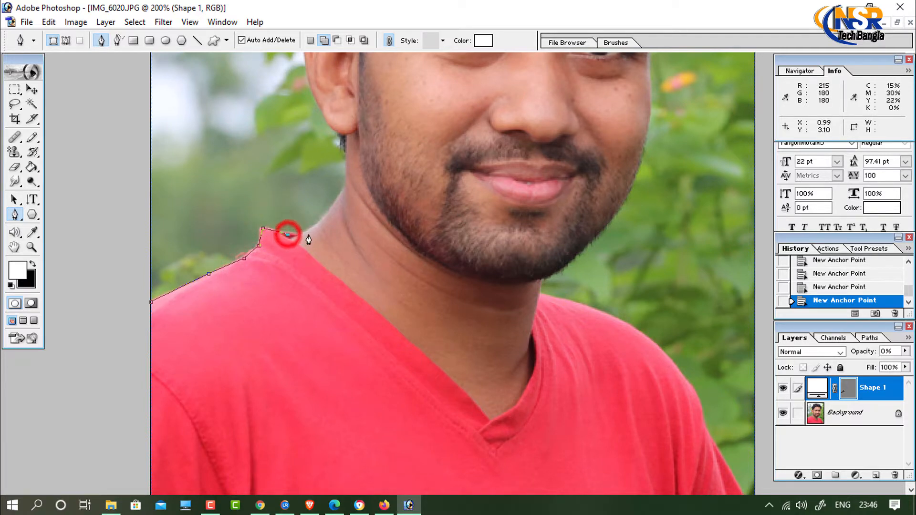
Extend the Pen path to the base of the neck and curve it up the neck, removing the last anchor's forward handle.
key("ctrl+space")
left_click(312, 235)
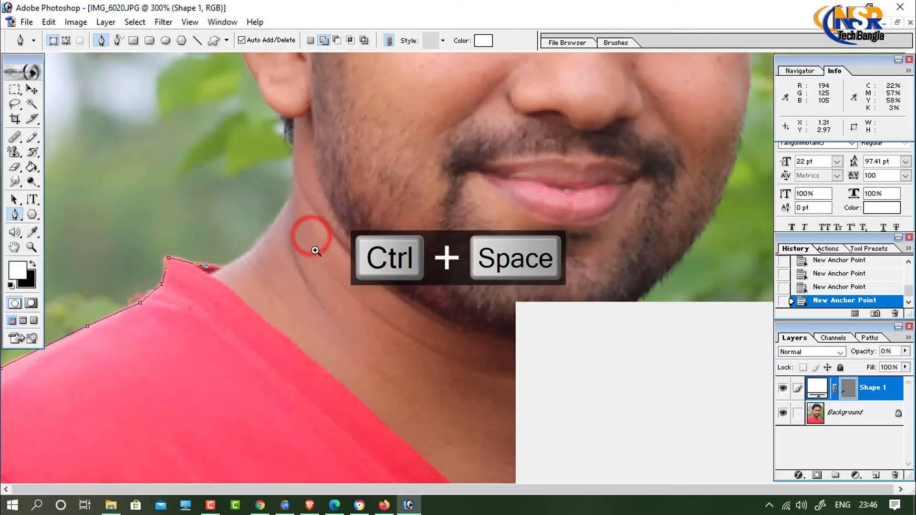
left_click(220, 269)
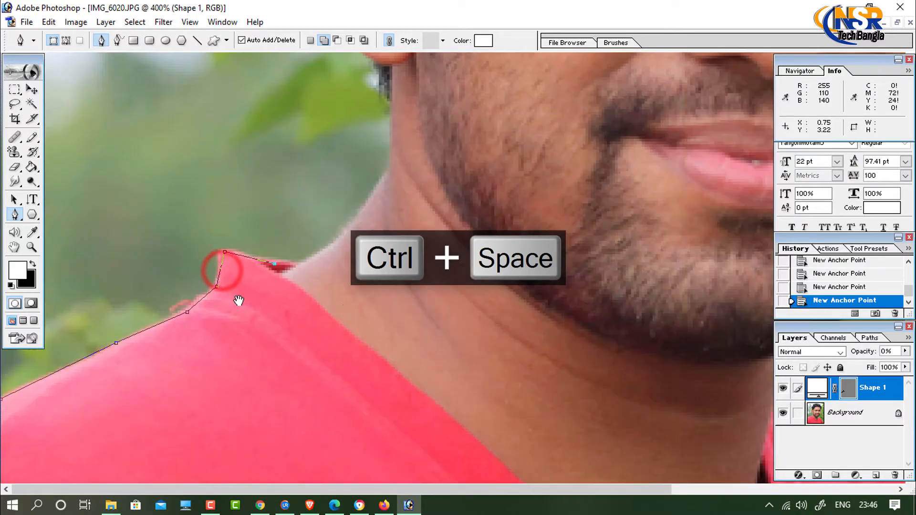
left_click(297, 268)
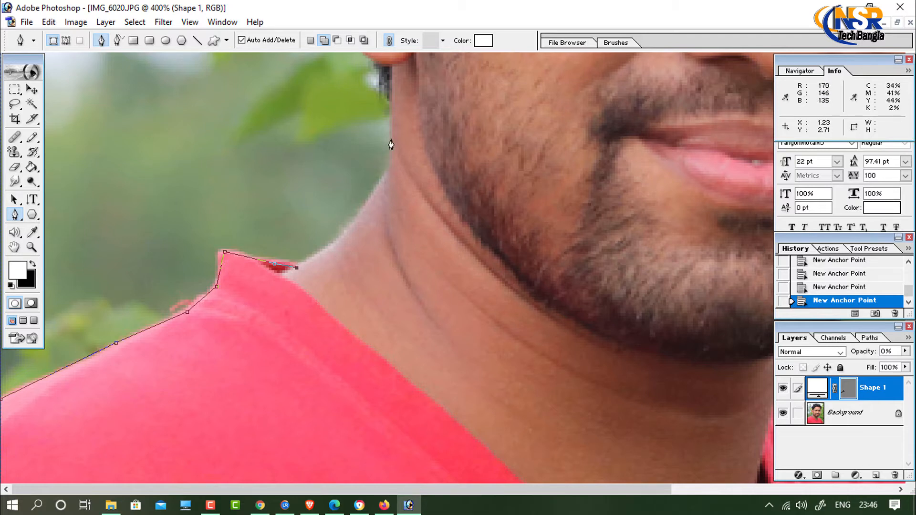
left_click_drag(390, 167, 408, 101)
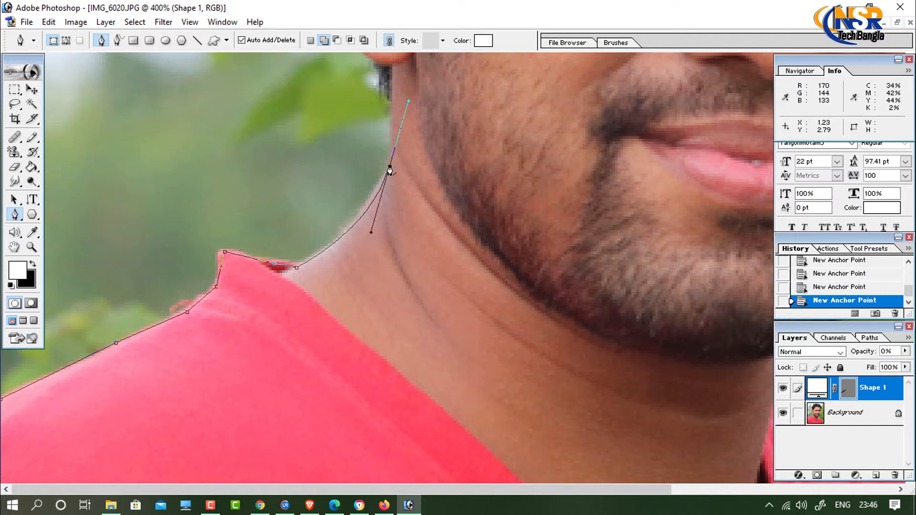
left_click(389, 168, "alt")
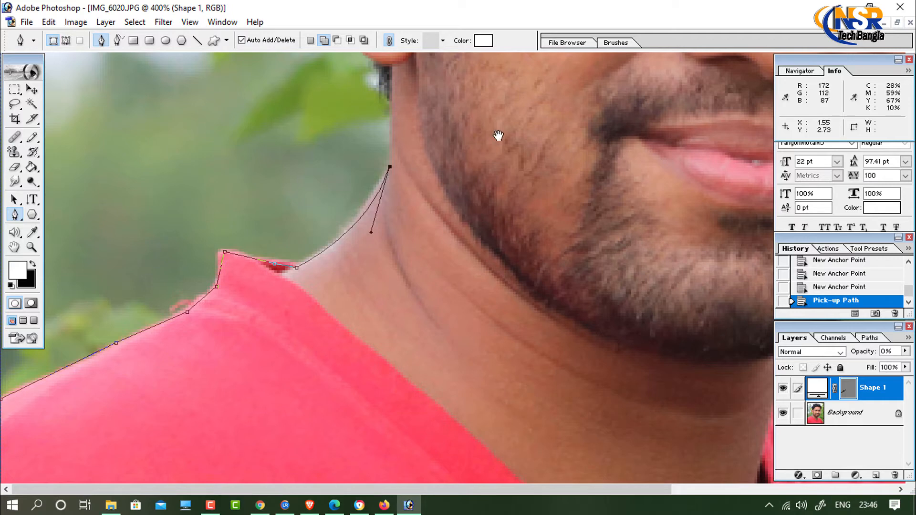
Extend the Pen path up the neck to the earlobe and along the ear's lower outer edge, removing the forward handles at both ear anchors.
left_click_drag(499, 132, 445, 289)
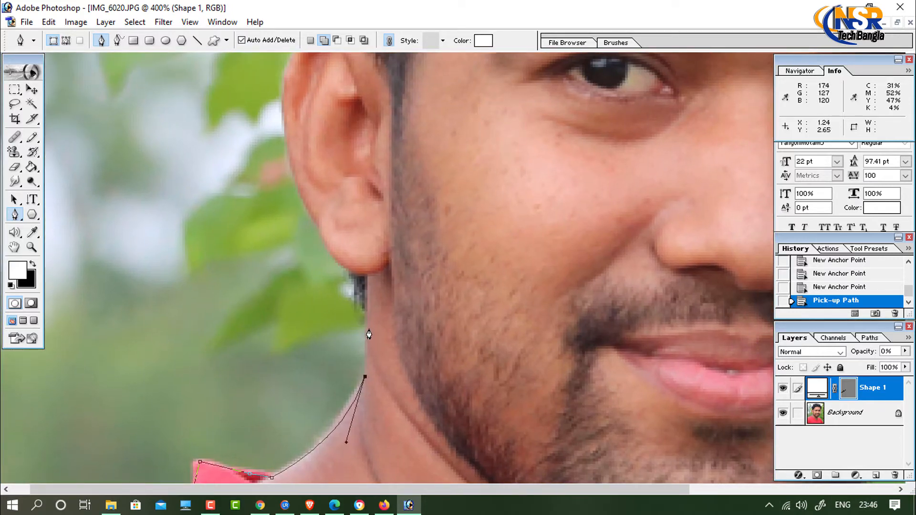
left_click(365, 311)
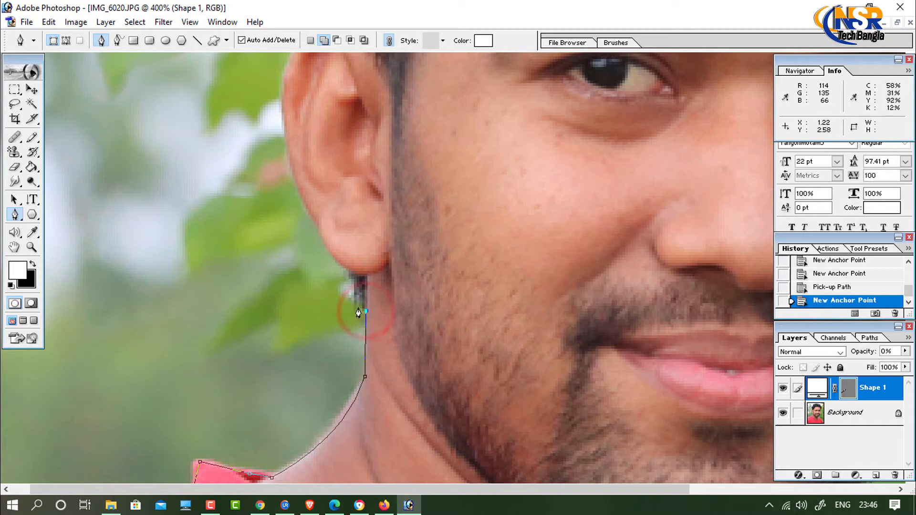
left_click_drag(348, 272, 346, 250)
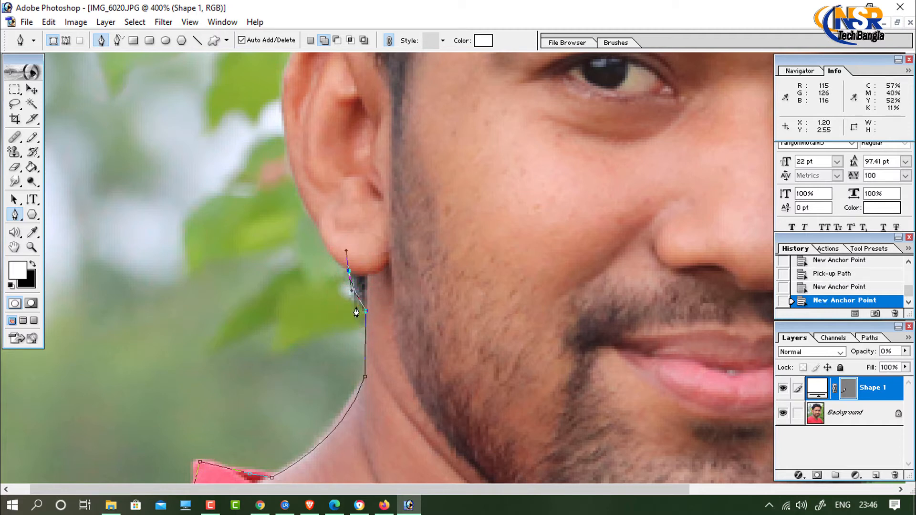
left_click(349, 271, "alt")
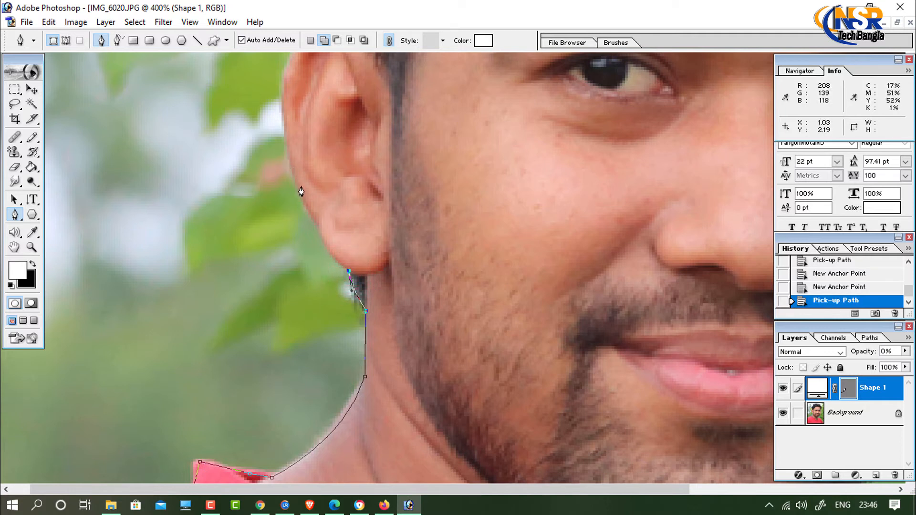
left_click_drag(295, 186, 283, 139)
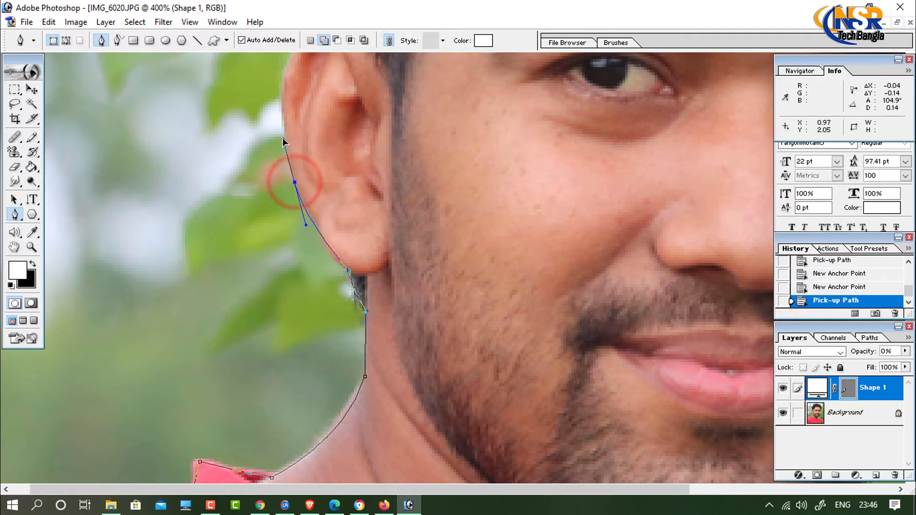
left_click(294, 184, "alt")
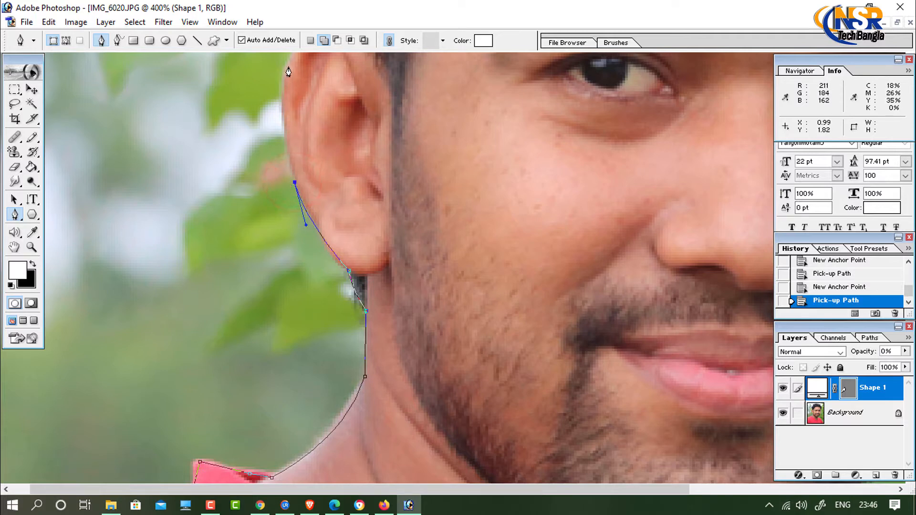
left_click_drag(288, 67, 282, 280)
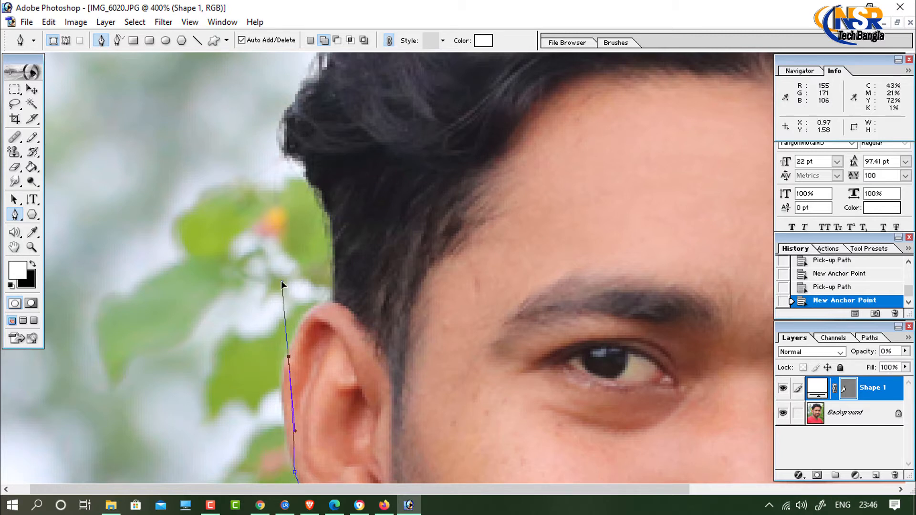
key("ctrl+alt+space")
left_click(282, 281)
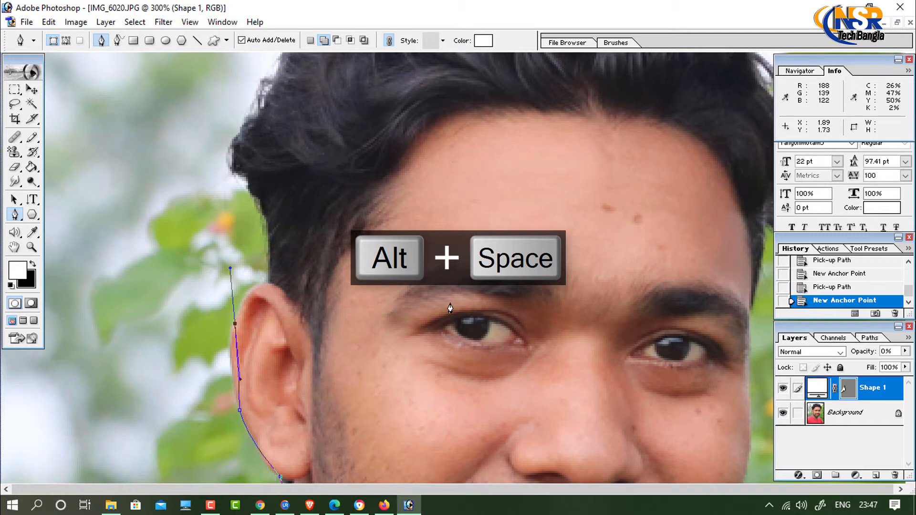
key("ctrl+alt+z")
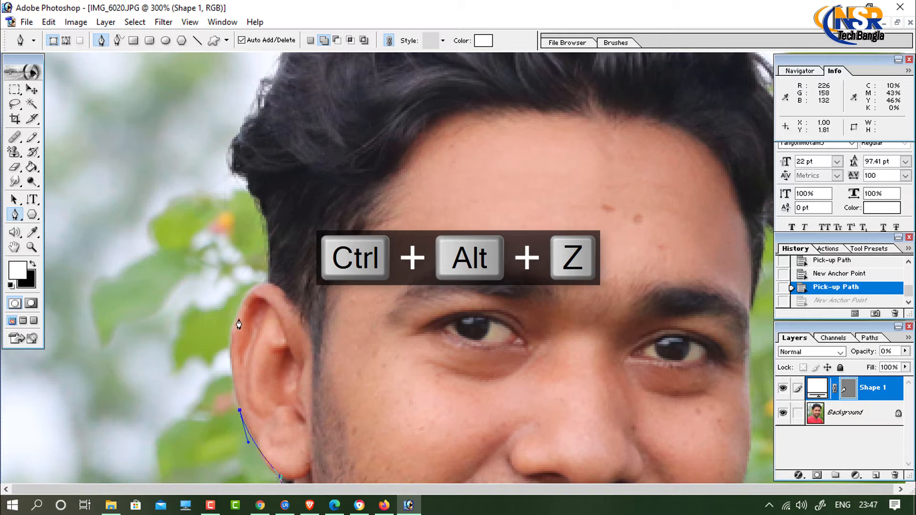
Curve the Pen path around the outer rim and top of the ear, then add a straight segment up the hair above it.
mouse_move(240, 309)
left_mouse_down()
mouse_move(265, 256)
mouse_move(246, 302)
left_mouse_up()
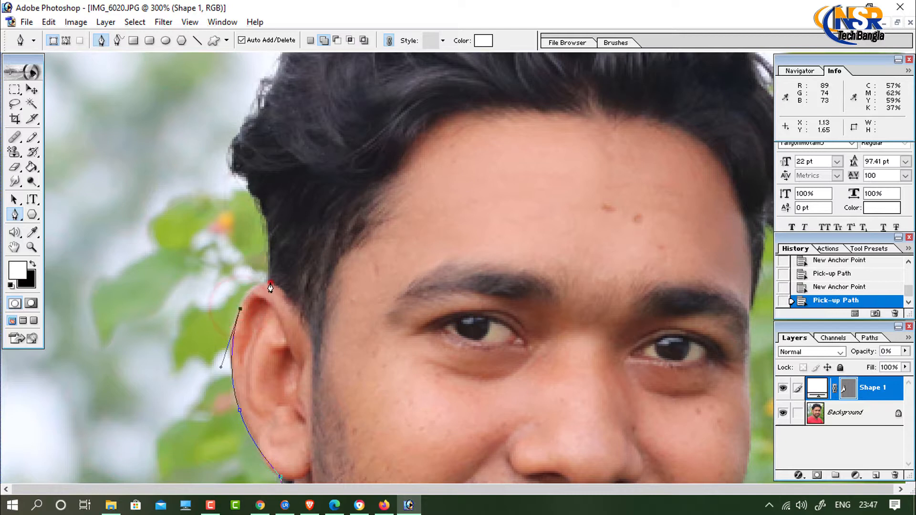
left_click_drag(270, 282, 296, 284)
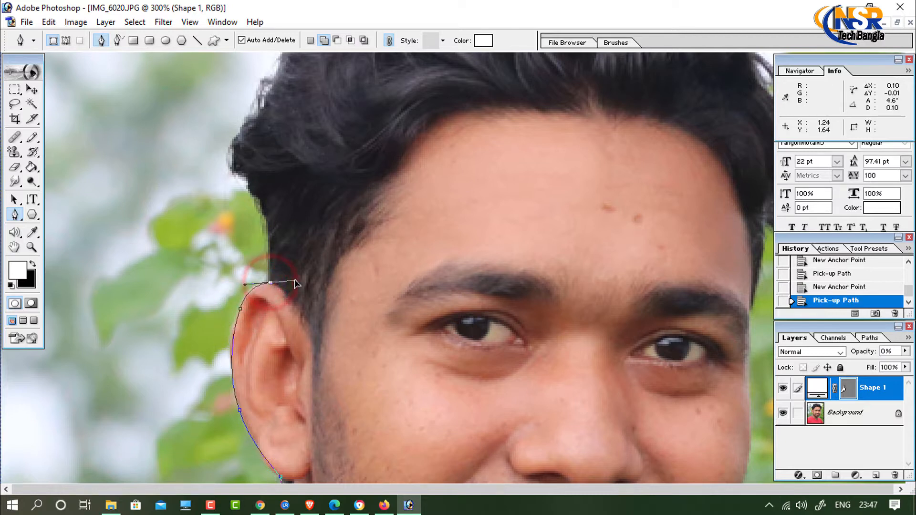
left_click(270, 284)
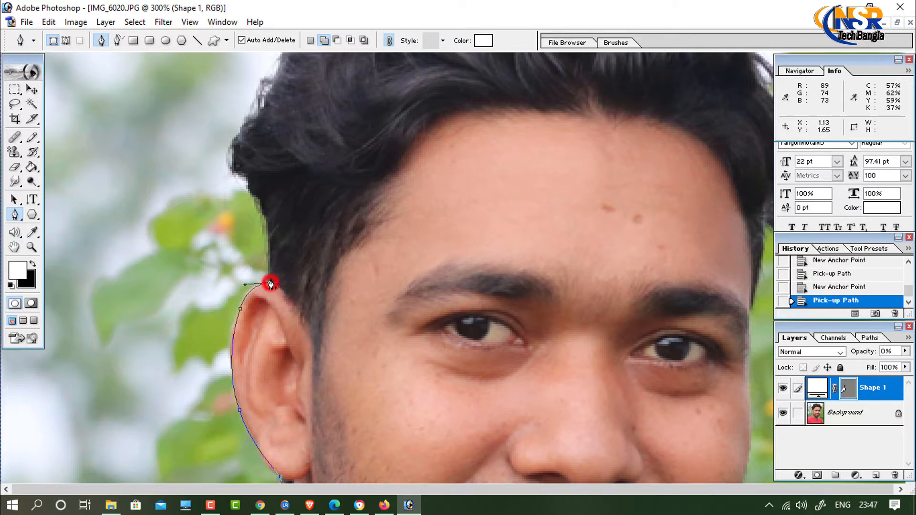
left_click(269, 228)
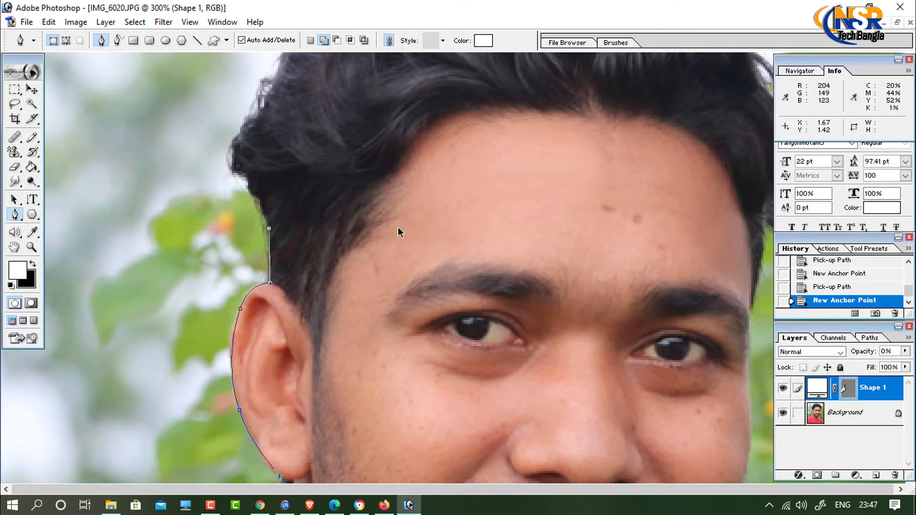
Curve the Pen path from above the ear up the side of the hair and remove the new anchor's forward handle.
key("ctrl+alt+space")
left_click_drag(534, 162, 517, 344)
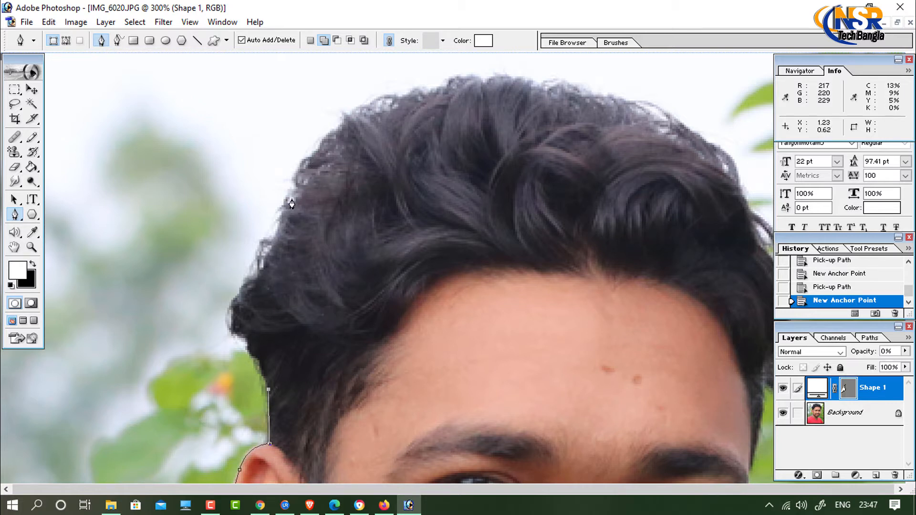
left_click_drag(292, 200, 351, 94)
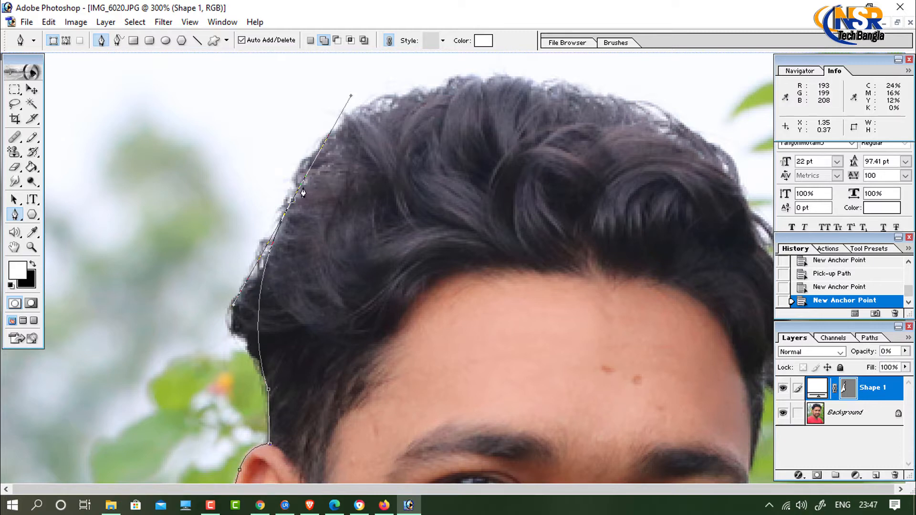
left_click(293, 200)
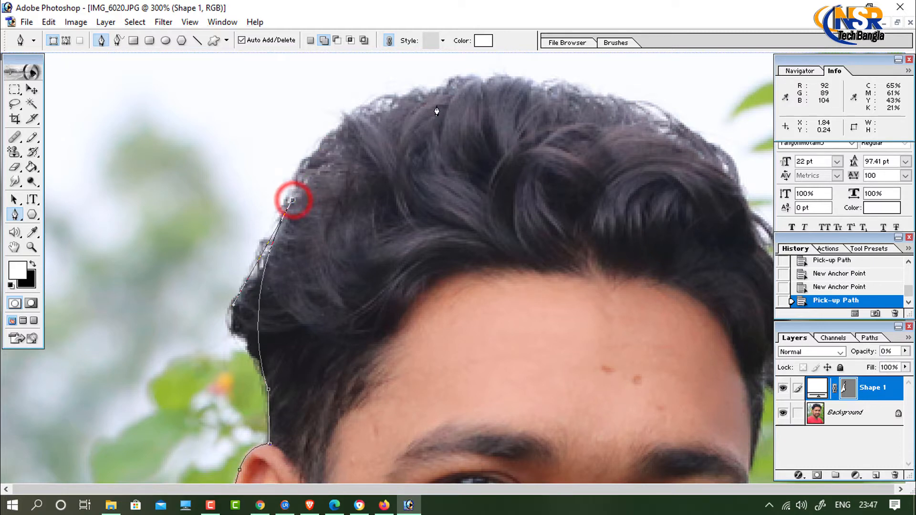
Trace the Pen path over the crown and down to the far side of the hair in three curves, removing each anchor's forward handle.
left_click_drag(429, 93, 531, 73)
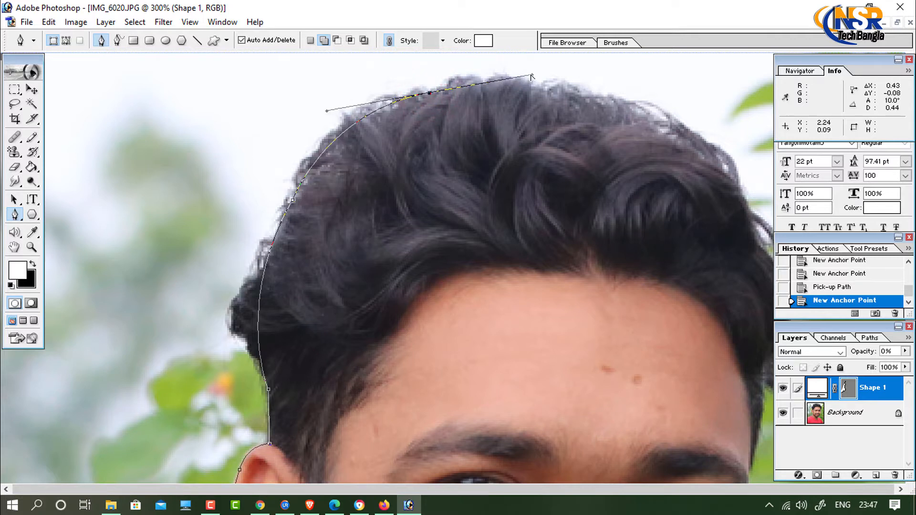
left_click(429, 94)
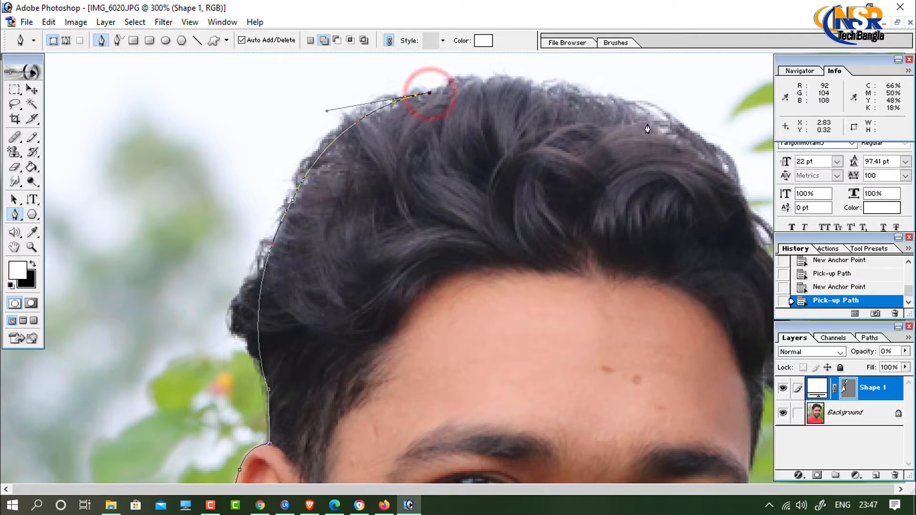
left_click_drag(591, 96, 671, 127)
left_click(591, 96)
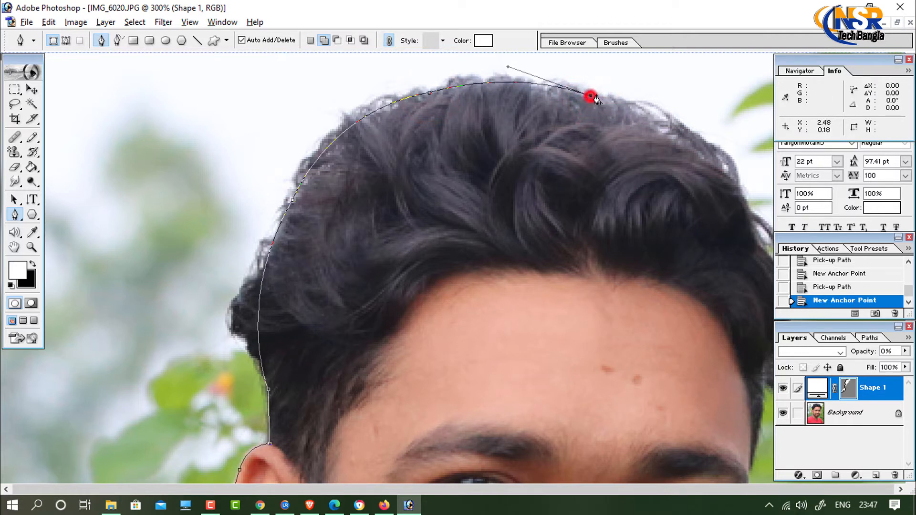
left_click_drag(740, 186, 773, 257)
left_click(739, 190)
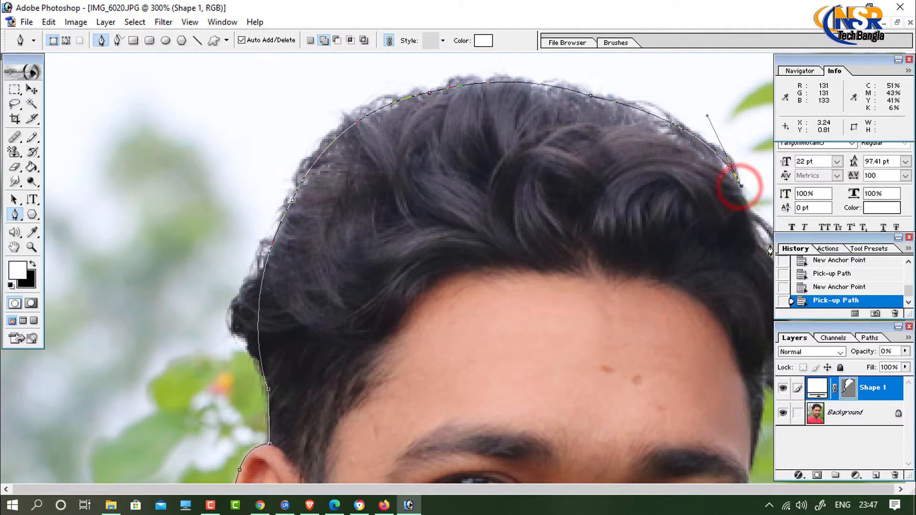
Hide the panels to expose the far side of the head and continue the Pen path down the hair edge inside the loose curl.
left_click_drag(736, 306, 549, 286)
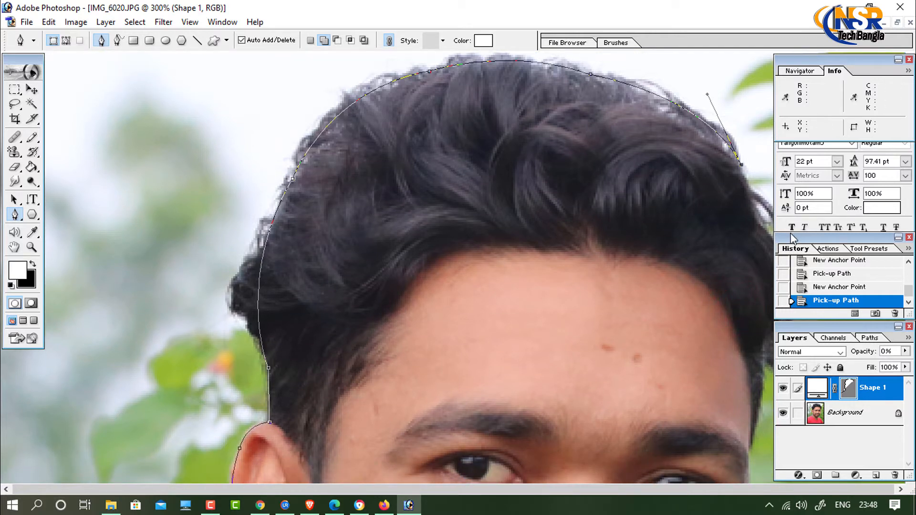
key("Tab")
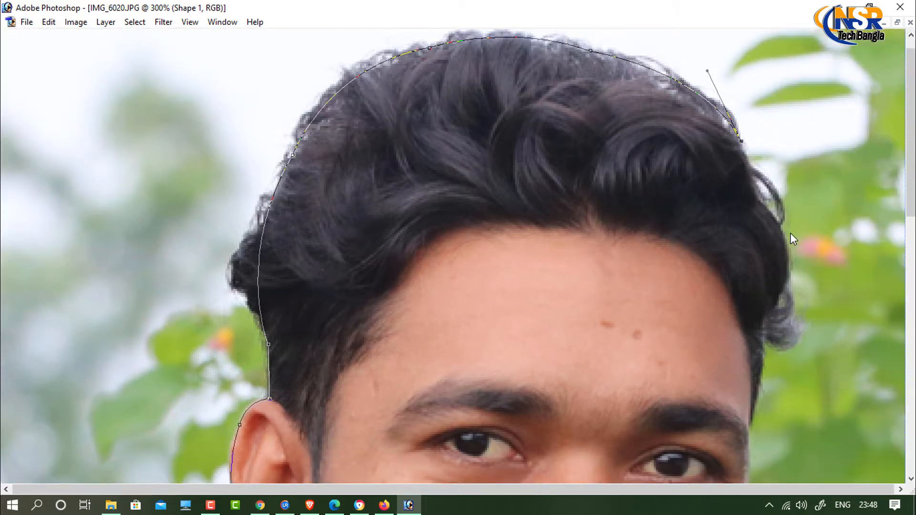
key("Tab")
key("Tab")
left_click_drag(758, 190, 766, 220)
left_click_drag(765, 220, 763, 221)
left_click(758, 187, "alt")
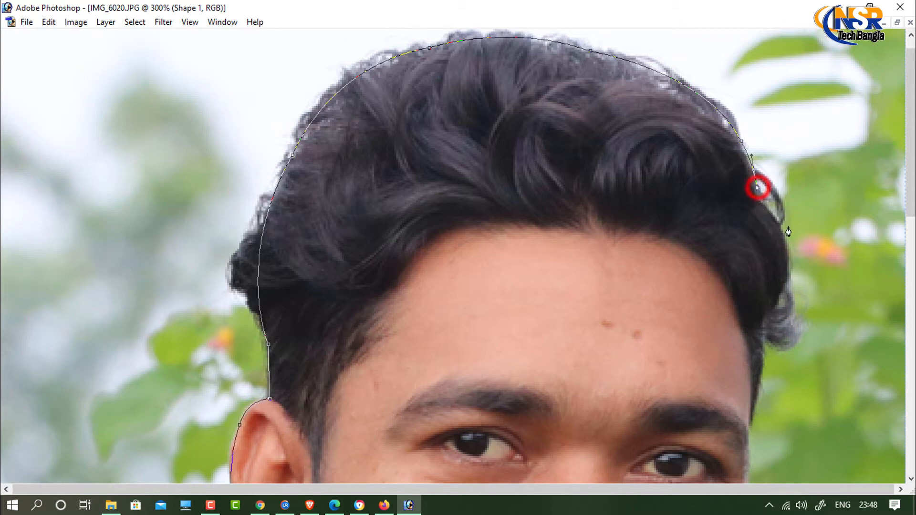
left_click(759, 196)
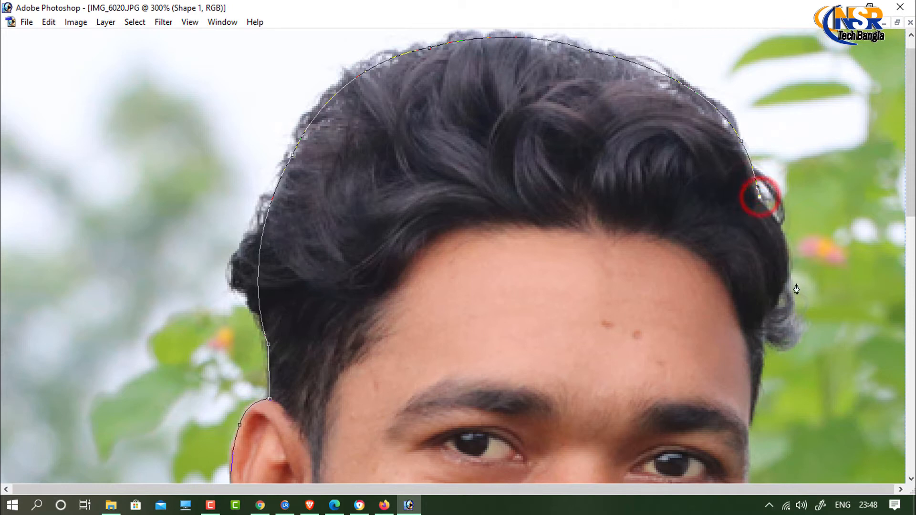
Curve the Pen path down the hair's outer bulge, remove the anchor's forward handle and nudge the anchor slightly inward.
left_click_drag(791, 280, 784, 323)
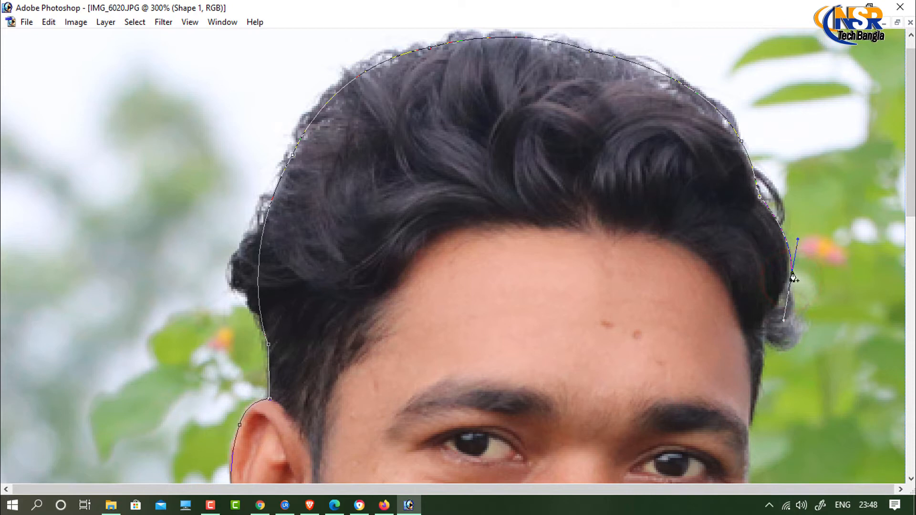
left_click_drag(793, 281, 793, 285)
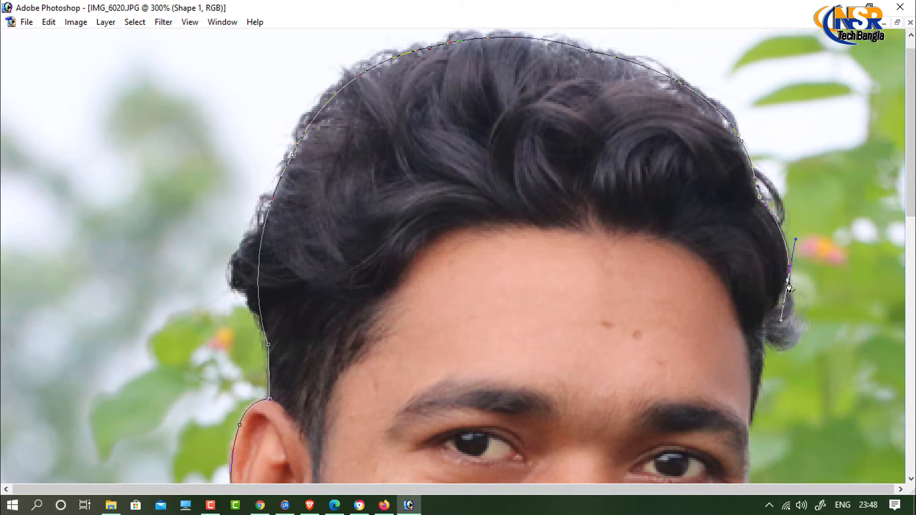
left_click(789, 282)
key("Left")
key("Left")
Extend the Pen path below the hair tuft and down the sideburn to the temple, removing the forward handles.
left_click_drag(765, 346, 741, 387)
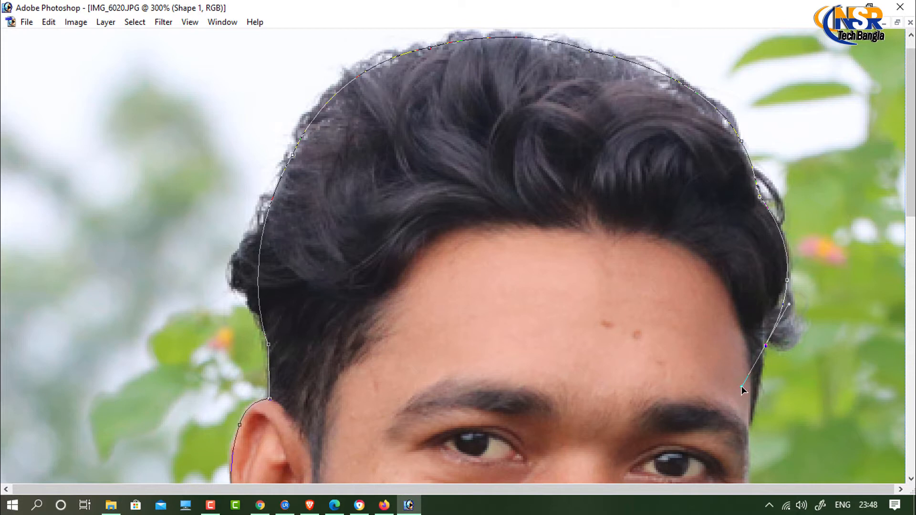
left_click(765, 345, "alt")
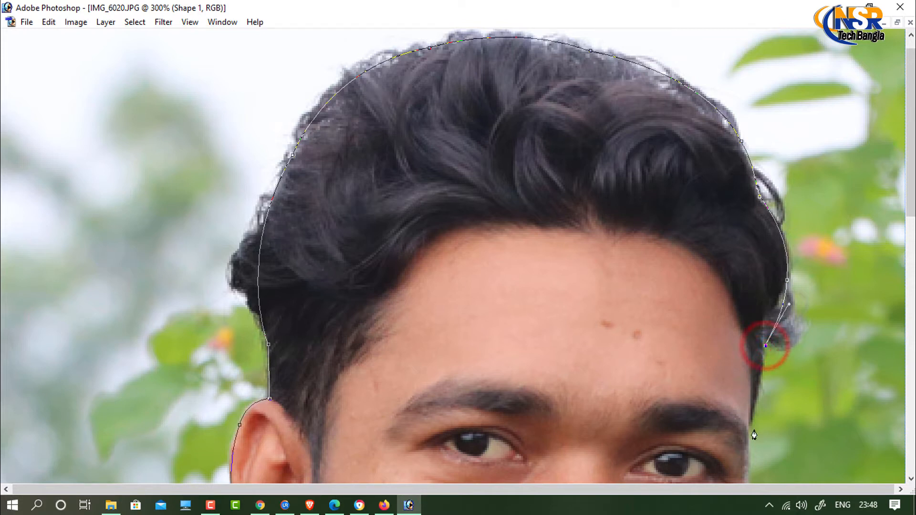
mouse_move(751, 423)
left_mouse_down()
mouse_move(744, 433)
mouse_move(758, 439)
left_mouse_up()
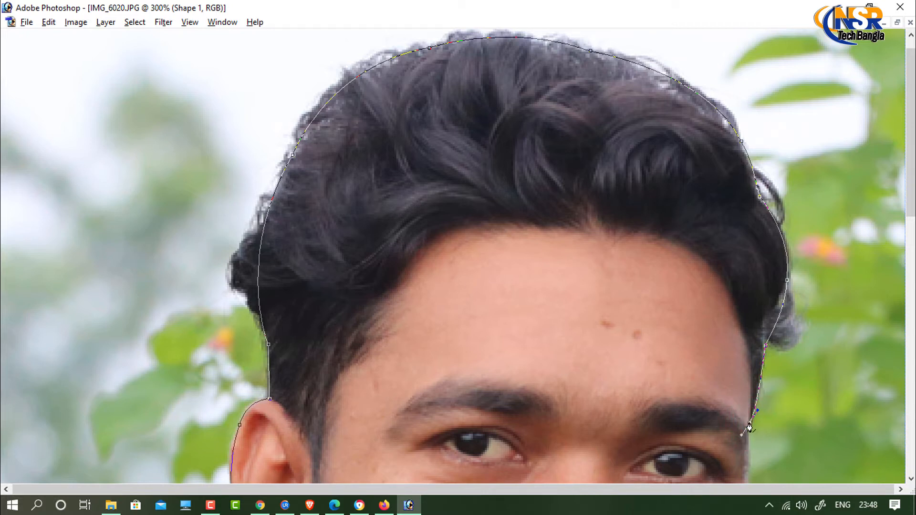
left_click(749, 424, "alt")
Continue the Pen path from the temple past the outer corner of the eye to the cheek.
scroll(779, 351, "down", 4)
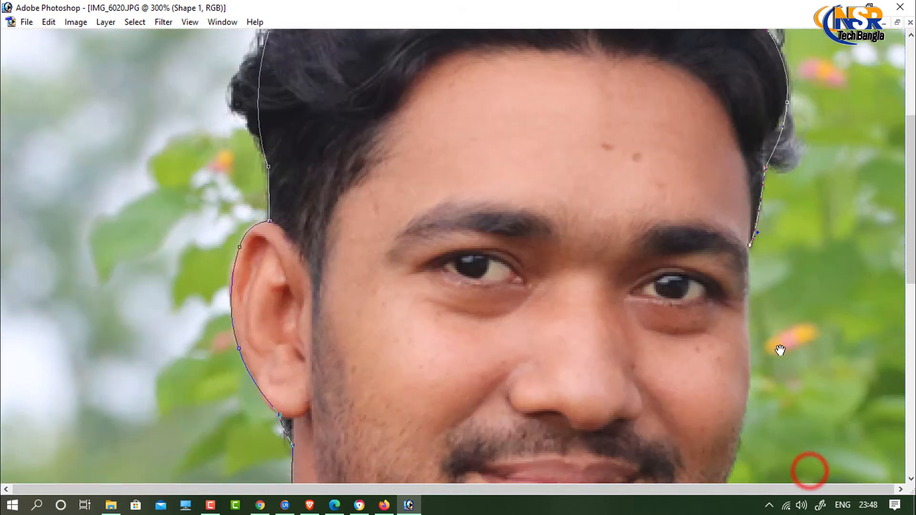
left_click(749, 258)
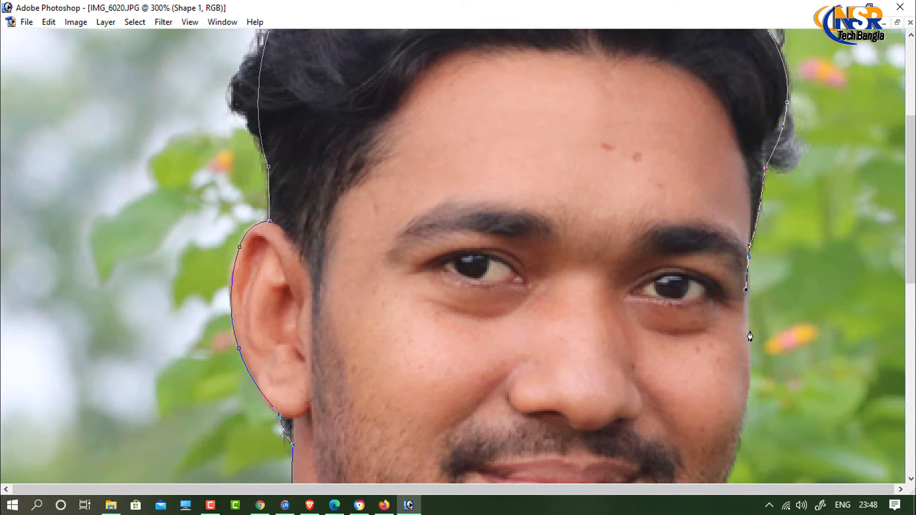
left_click(748, 334)
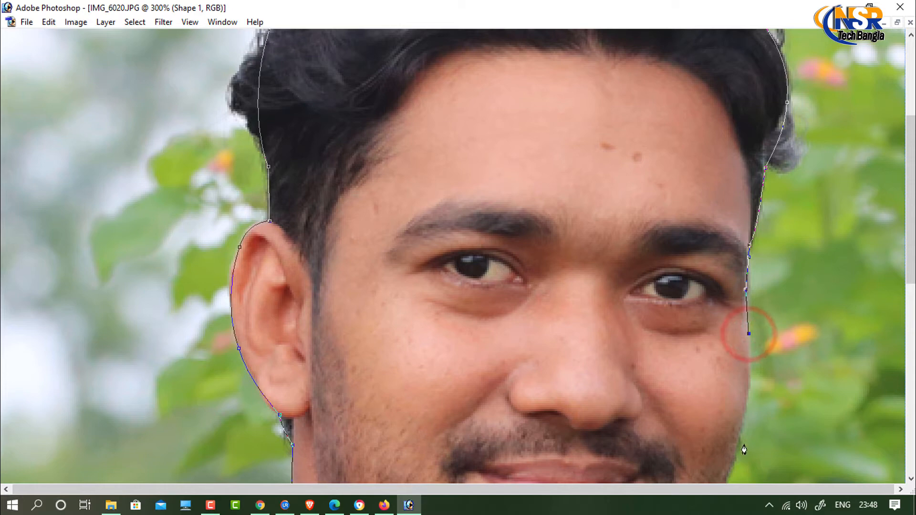
left_click_drag(735, 452, 702, 424)
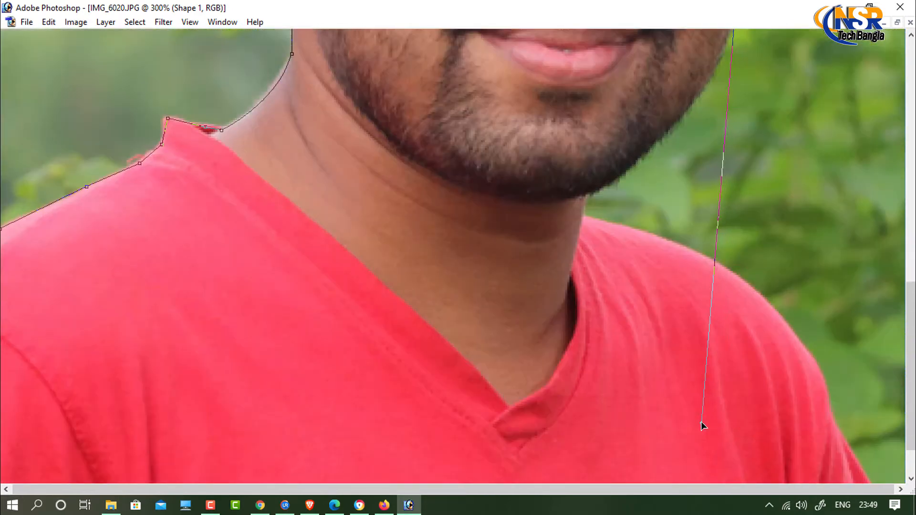
key("ctrl+alt+space")
left_click(685, 221)
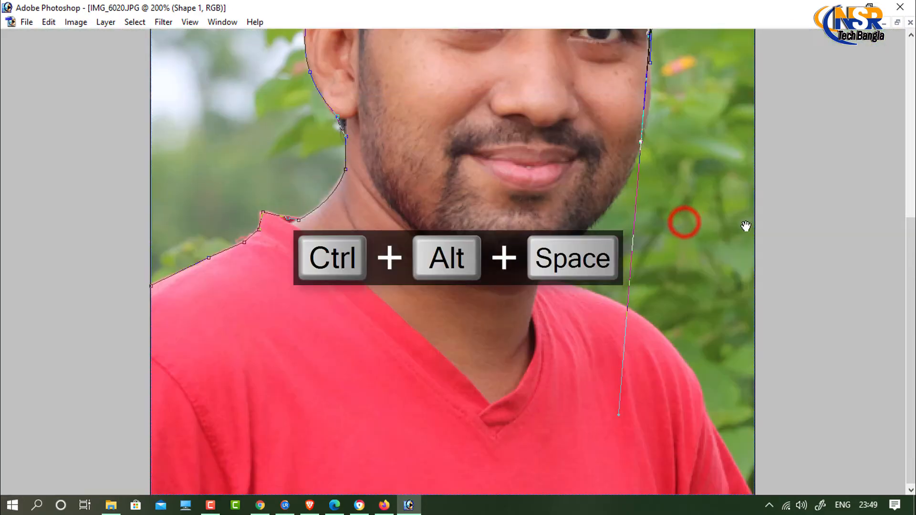
left_click(699, 157)
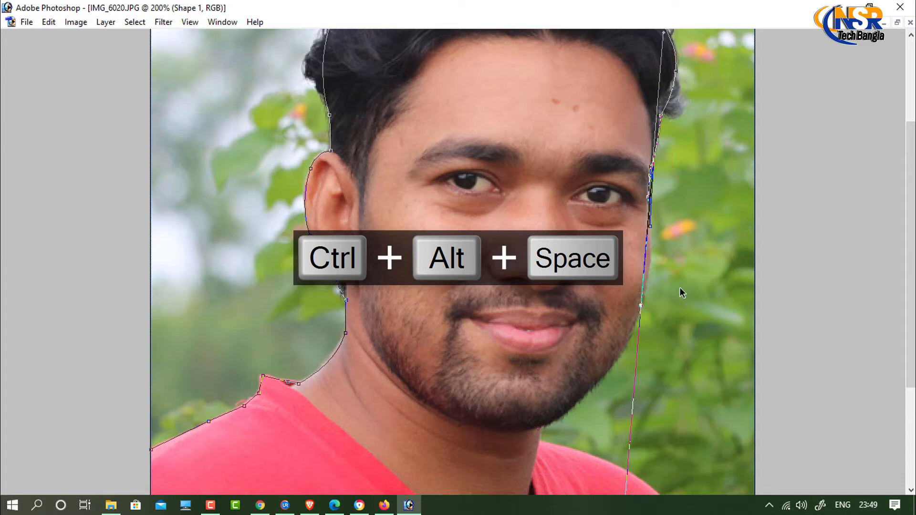
key("ctrl+alt+z")
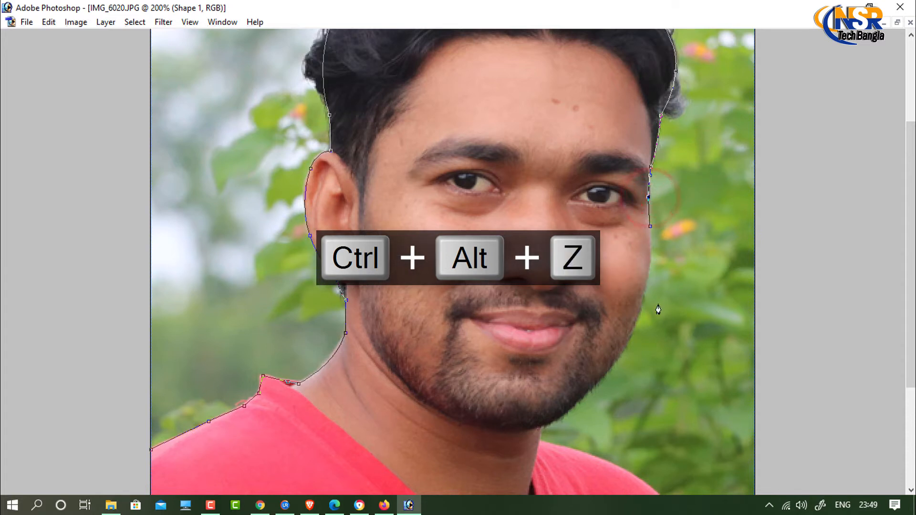
Curve the Pen path from the cheek down the jawline to the underside of the beard, removing the last anchor's forward handle.
mouse_move(629, 341)
left_mouse_down()
mouse_move(597, 382)
mouse_move(601, 391)
left_mouse_up()
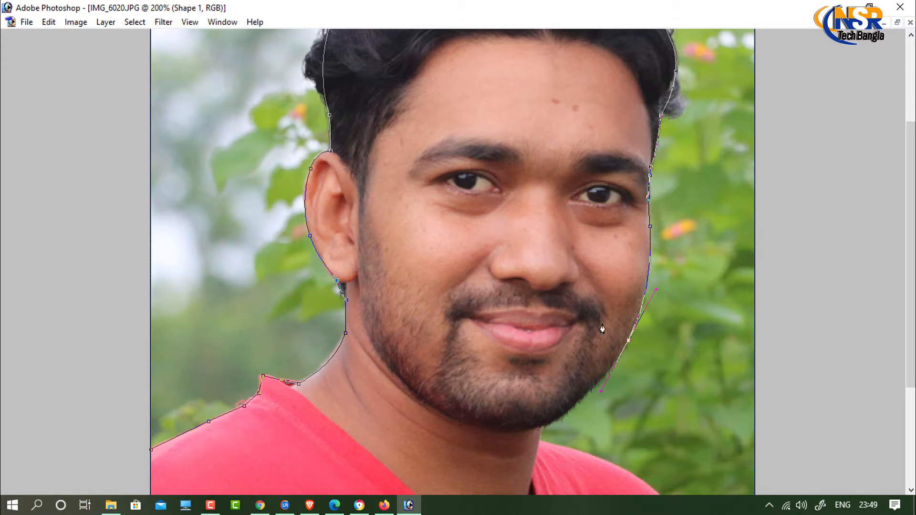
left_click(629, 342)
left_click(569, 411)
left_click_drag(564, 413, 537, 434)
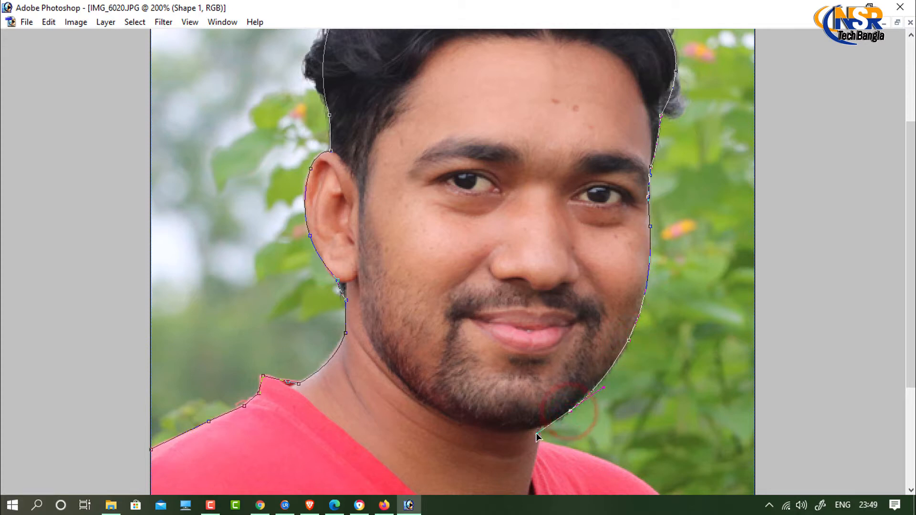
left_click(570, 411, "alt")
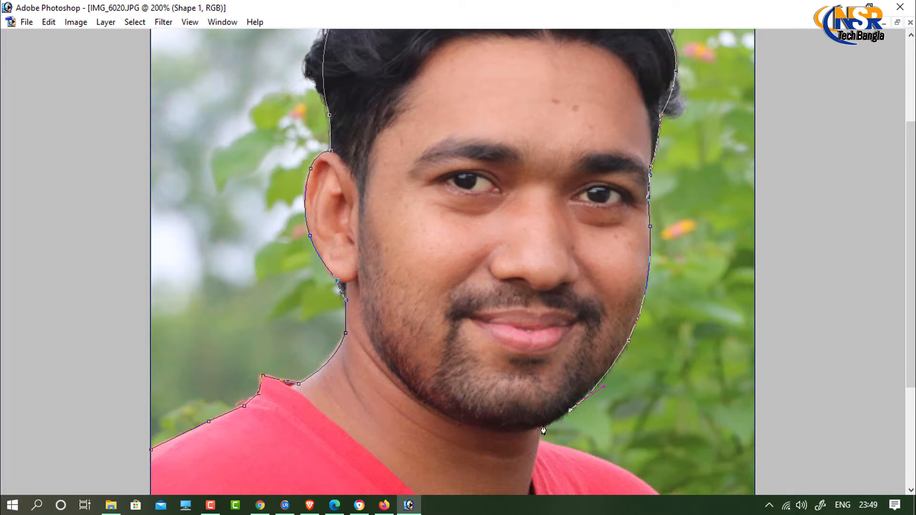
Extend the Pen path along the underside of the chin and down the neck to the shirt's shoulder.
key("ctrl+space")
left_click(575, 432)
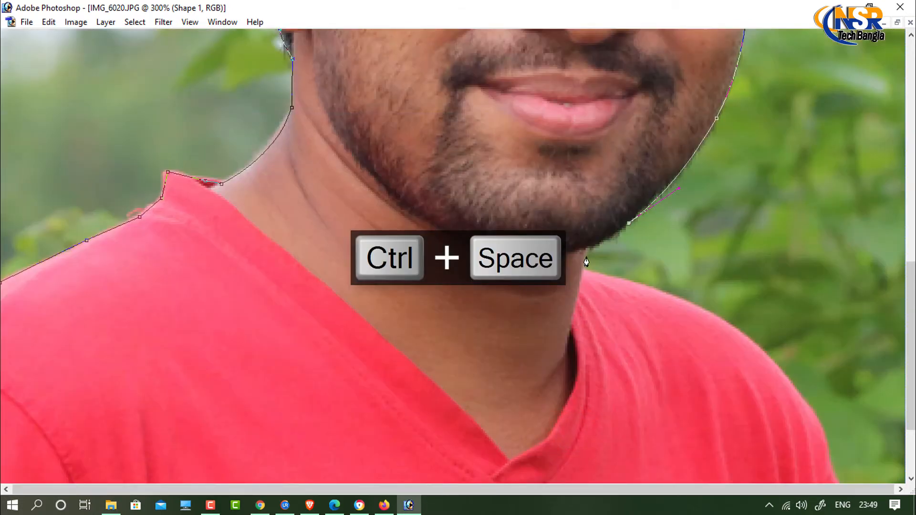
left_click(597, 245)
left_click(586, 248)
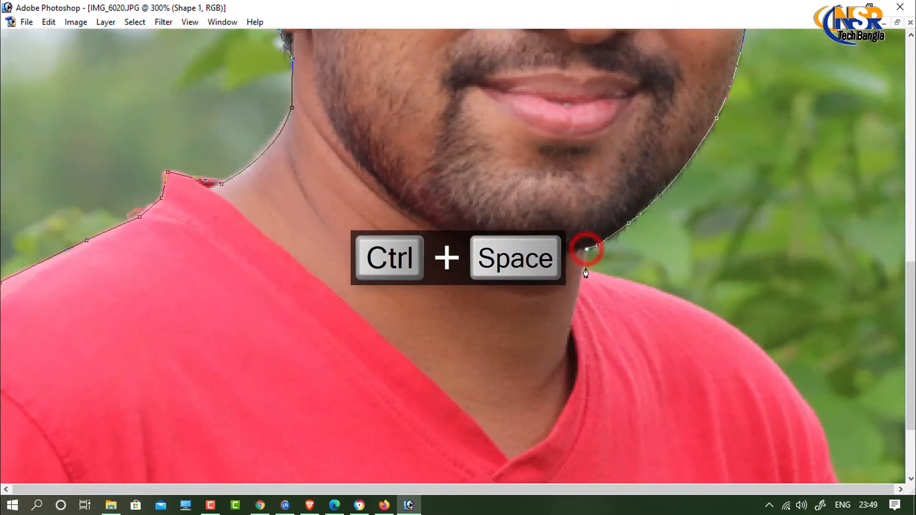
left_click(584, 271)
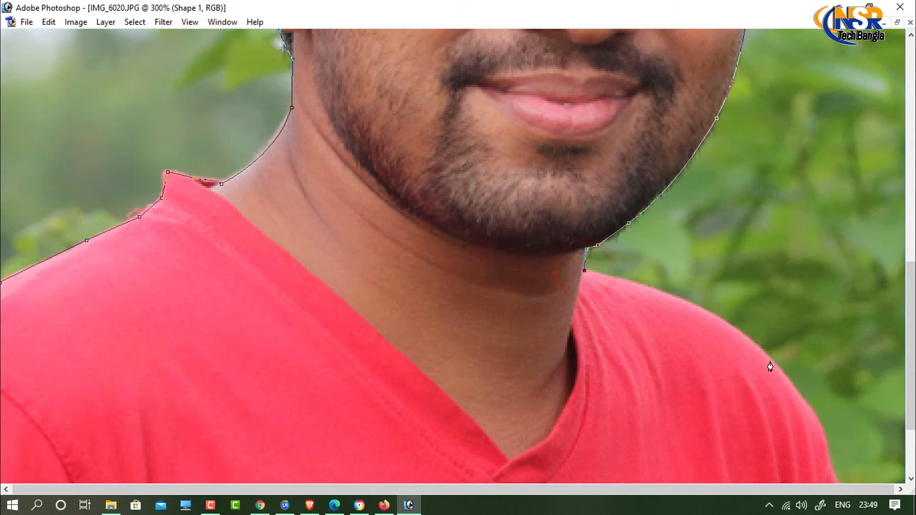
Curve the Pen path over the shoulder and down the sleeve to the image's lower corner, removing the forward handles.
left_click_drag(789, 380, 841, 461)
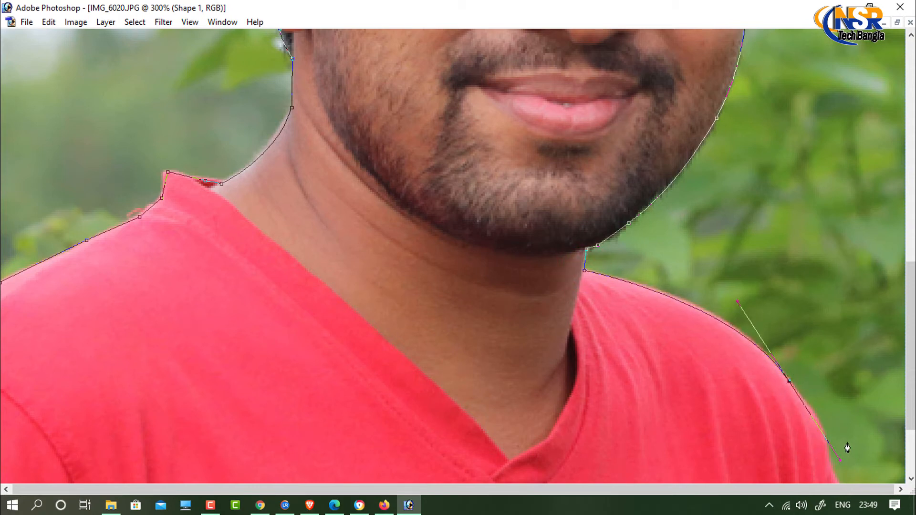
left_click(789, 380, "alt")
key("ctrl+alt+space")
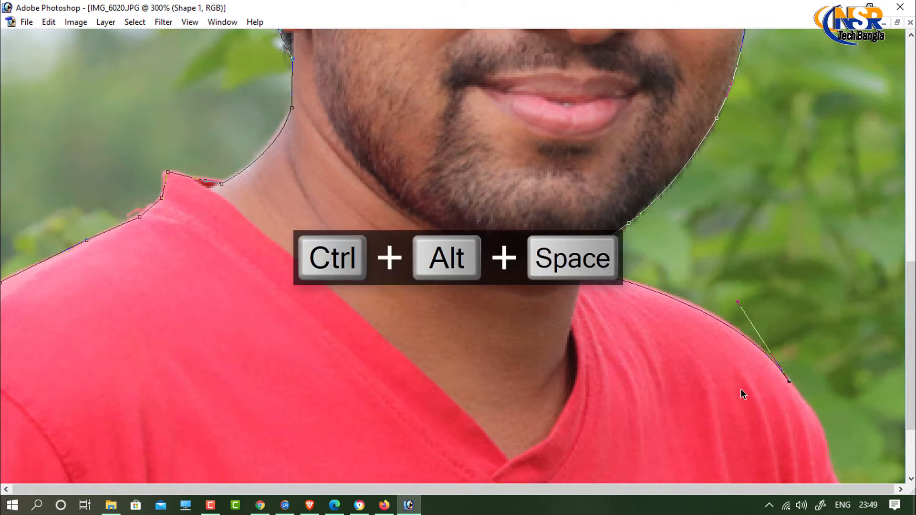
left_click(740, 388, "ctrl+alt")
left_click(701, 411, "ctrl+alt")
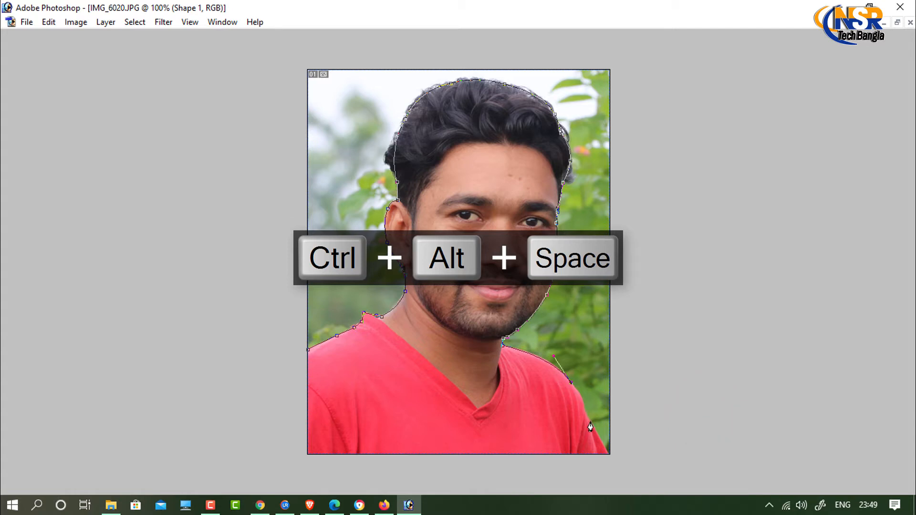
left_click_drag(590, 423, 596, 446)
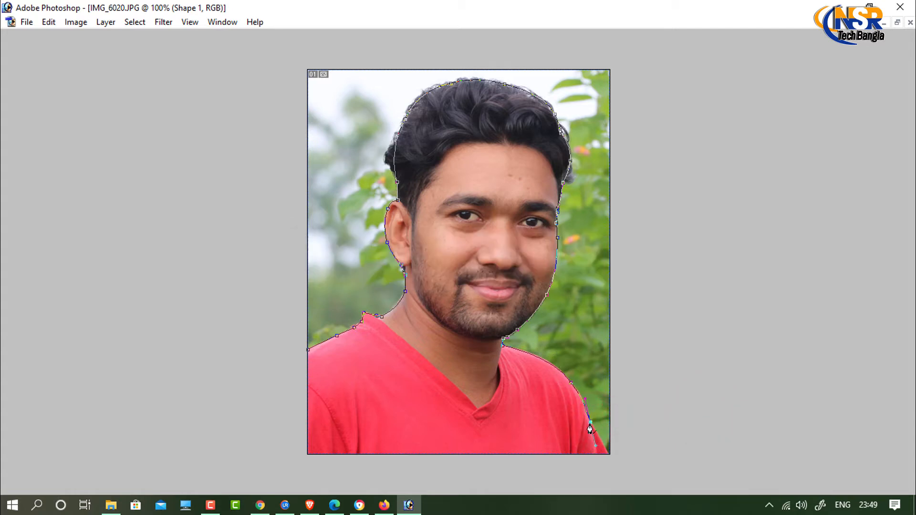
left_click(590, 422)
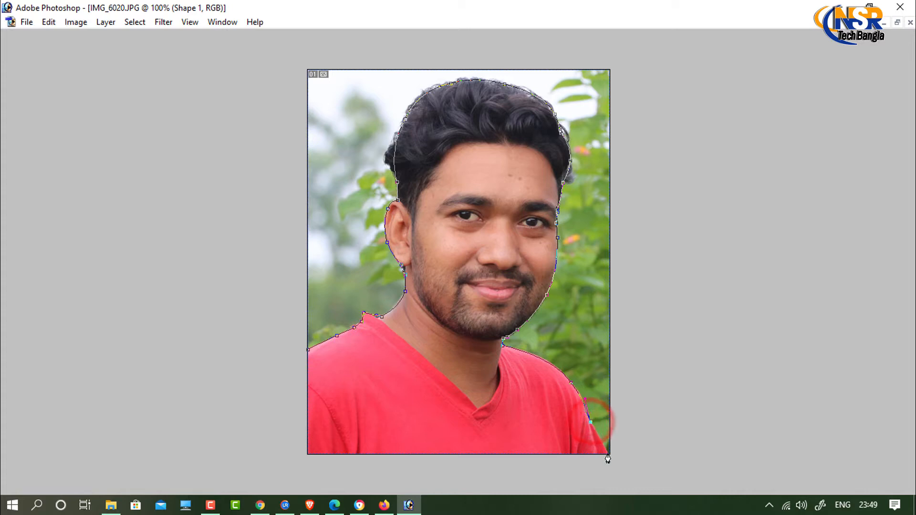
left_click(609, 454)
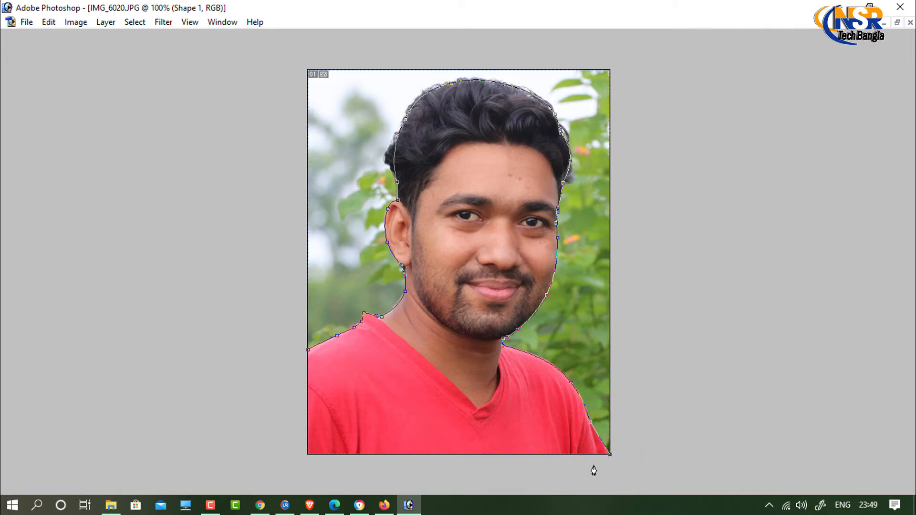
Run the Pen path around the outside of the canvas and close it at the starting anchor on the opposite shoulder.
left_click(650, 454)
left_click(684, 341)
left_click_drag(704, 255, 703, 229)
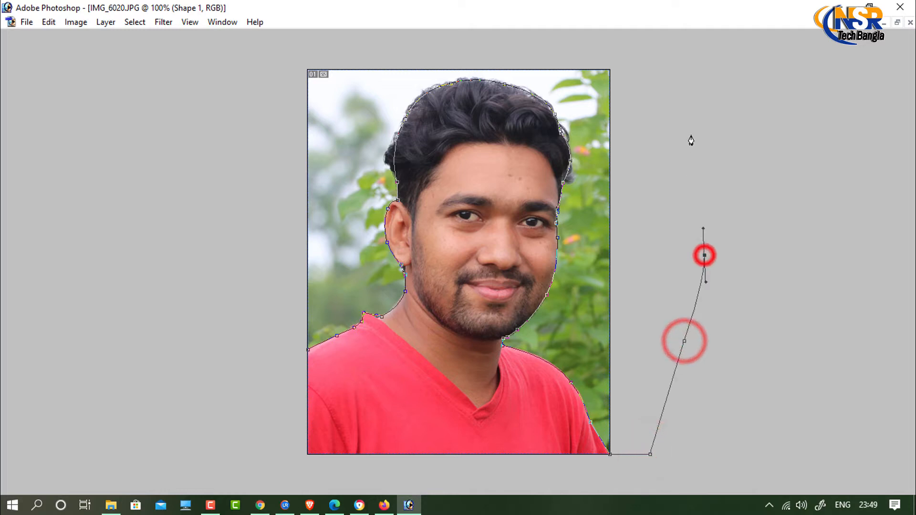
left_click(691, 136)
left_click(648, 50)
left_click(550, 44)
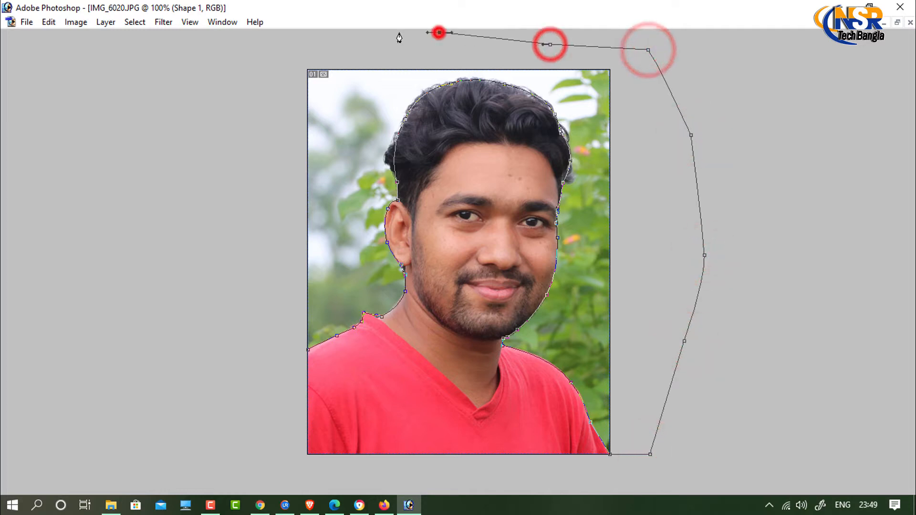
left_click(439, 32)
left_click(347, 33)
left_click(270, 42)
left_click(237, 142)
left_click(231, 207)
left_click(255, 331)
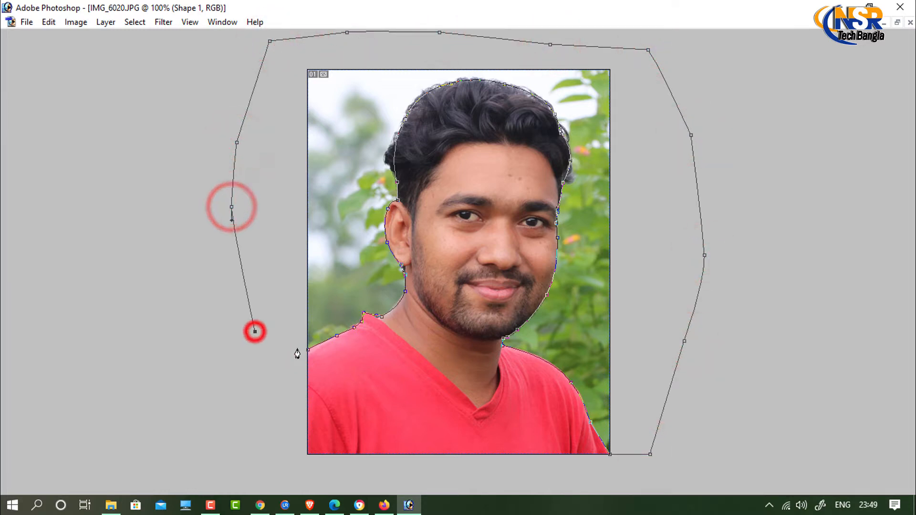
left_click(301, 351)
left_click(308, 349)
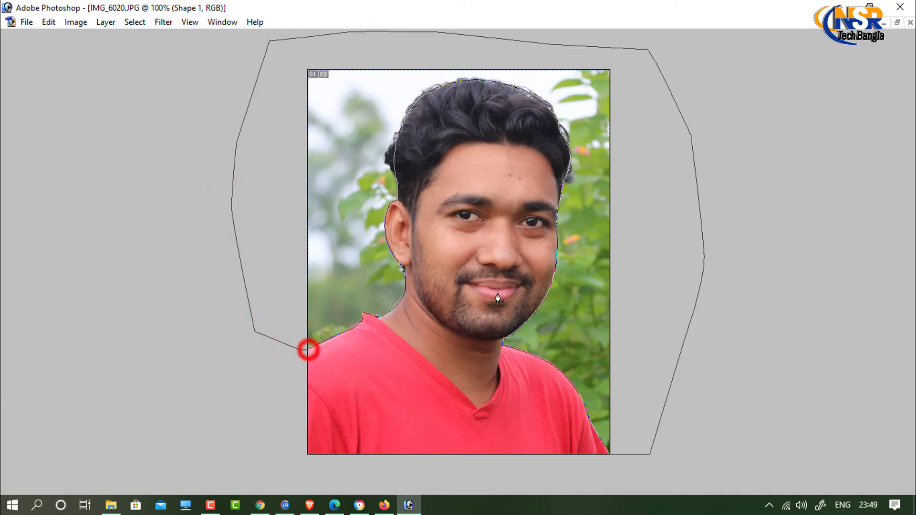
Make a new anti-aliased selection from the closed path with a feather radius of 1 pixel.
right_click(356, 123)
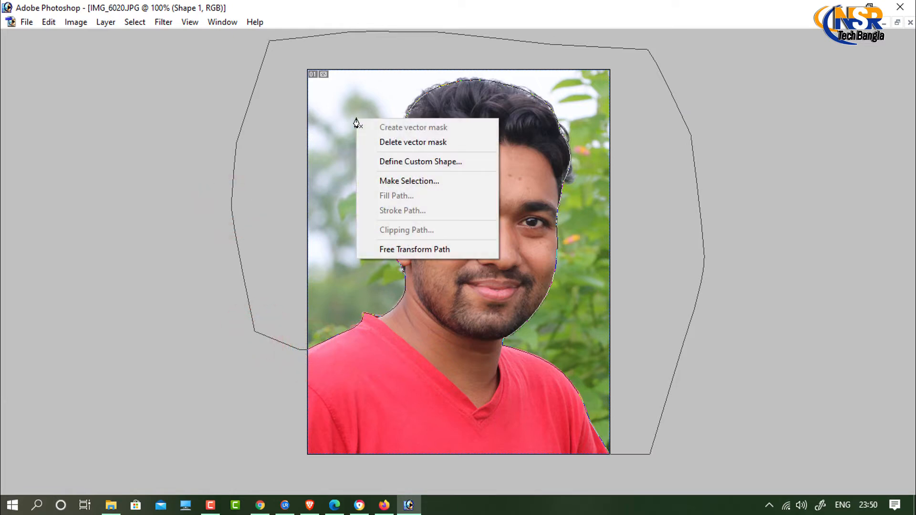
left_click(399, 181)
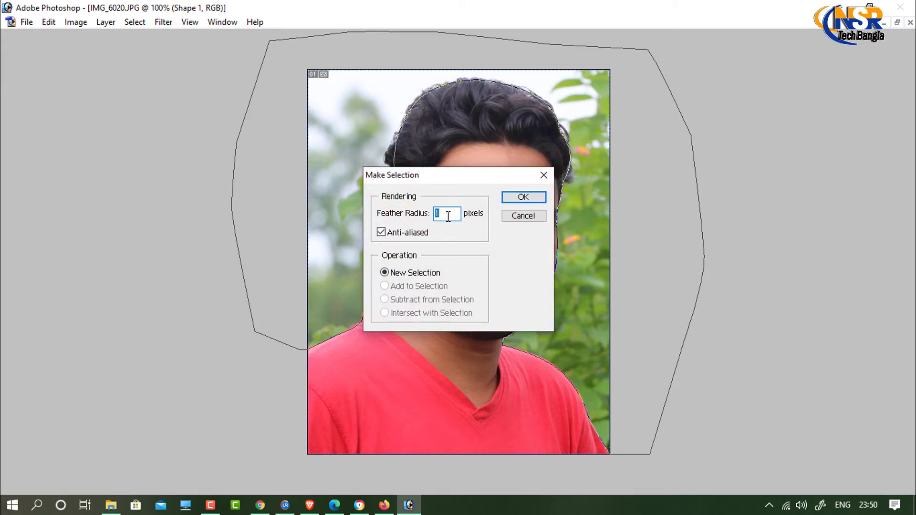
key("Return")
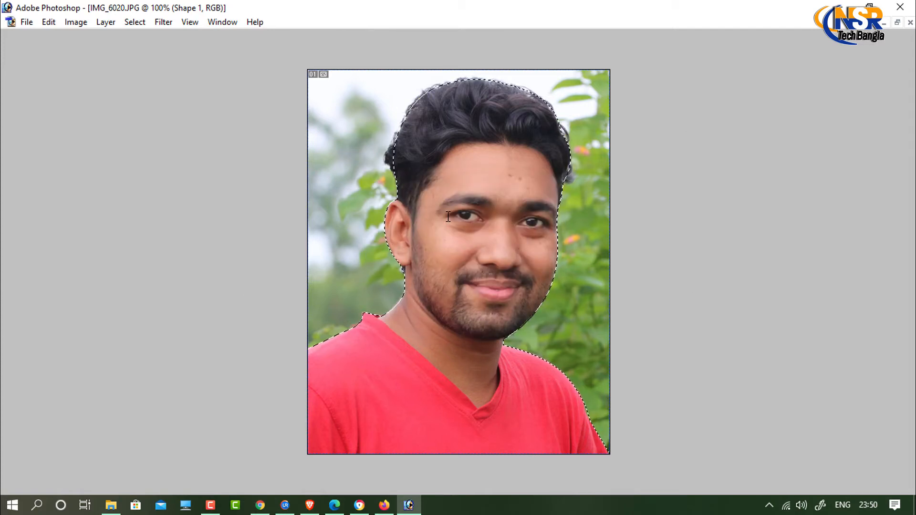
Bring back the hidden panels and make the Background layer active.
key("Tab")
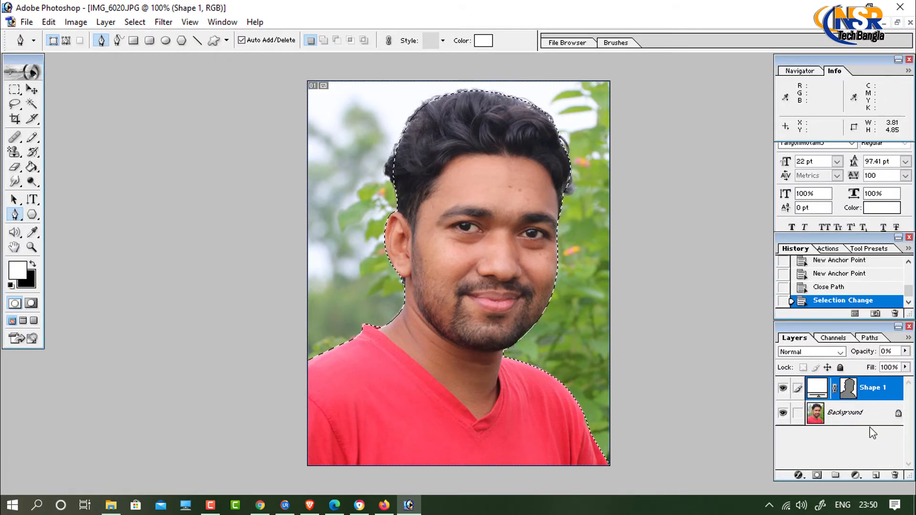
left_click(853, 326)
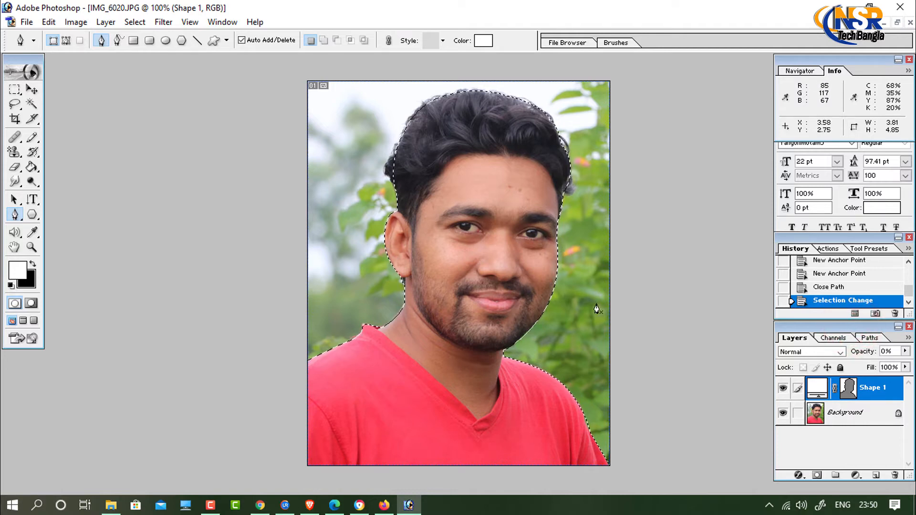
left_click(836, 416)
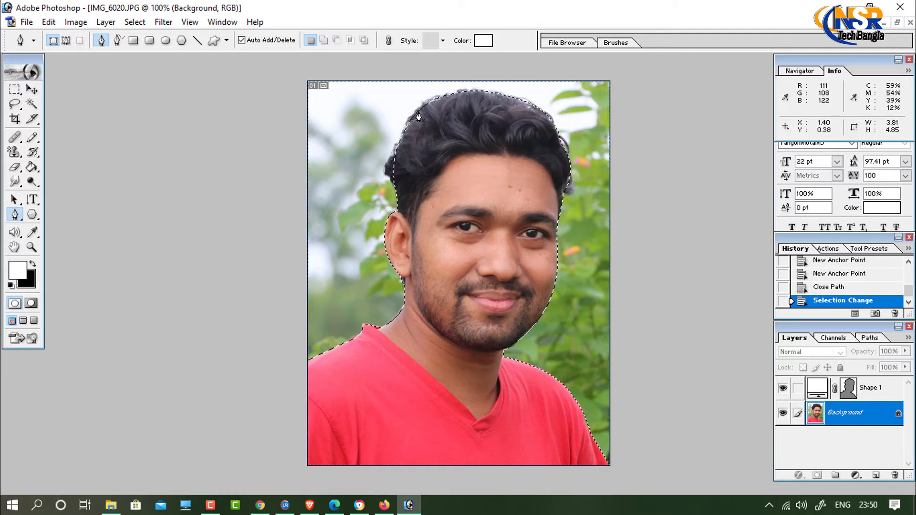
Set the background color to pure blue, 0000FF.
left_click(32, 279)
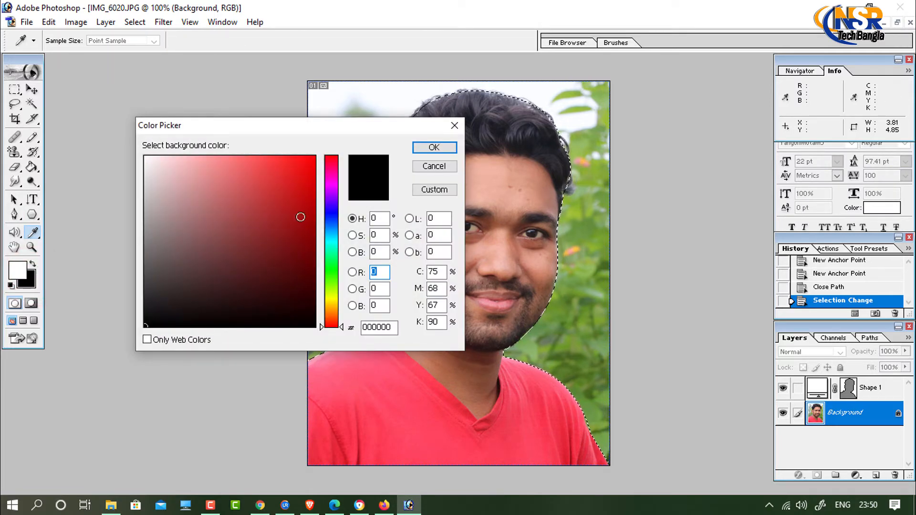
left_click_drag(330, 221, 333, 219)
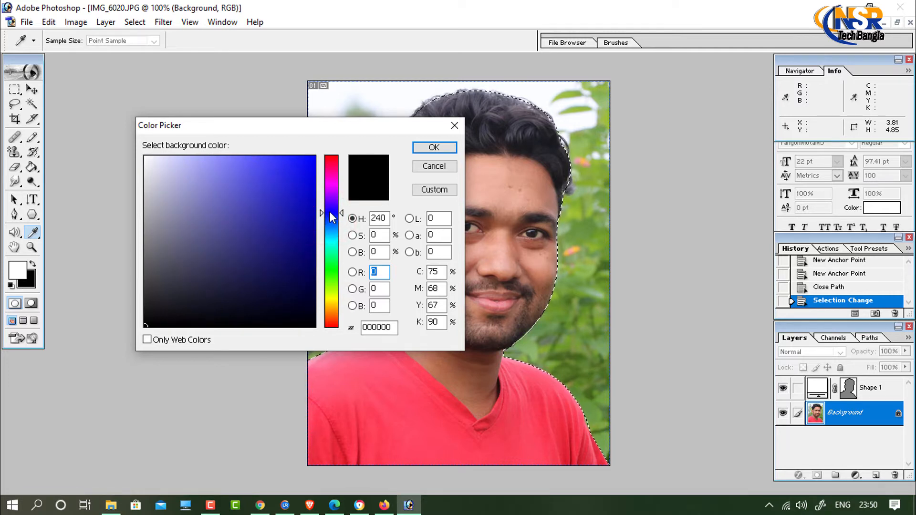
left_click(315, 158)
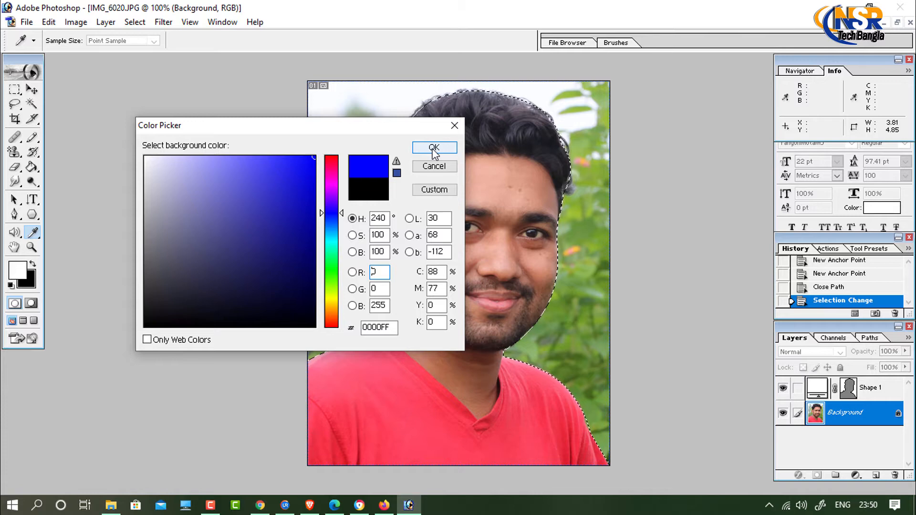
left_click(432, 148)
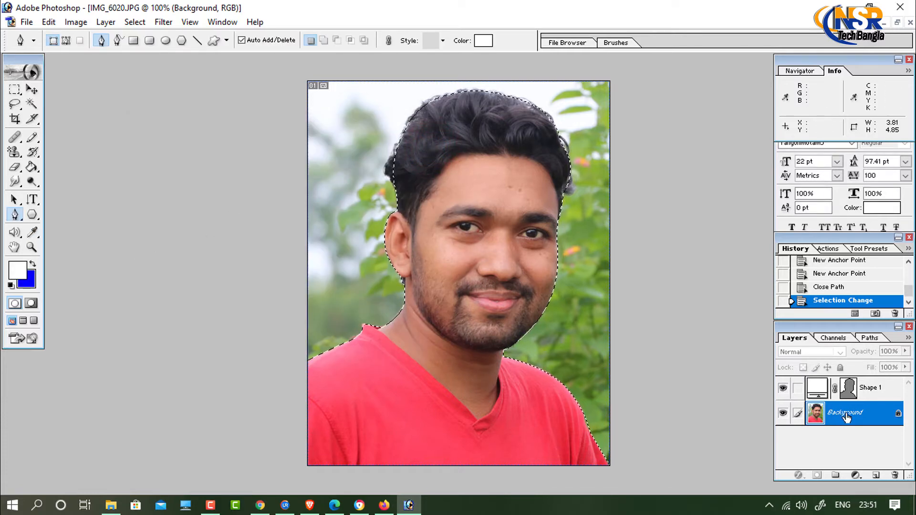
Clear the selected surroundings on the Background layer to the blue background color and deselect.
left_click(876, 419)
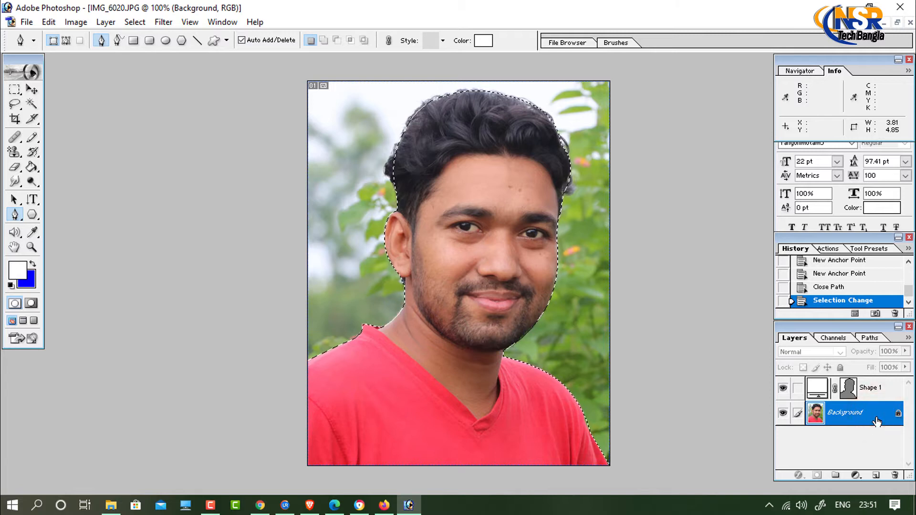
key("Delete")
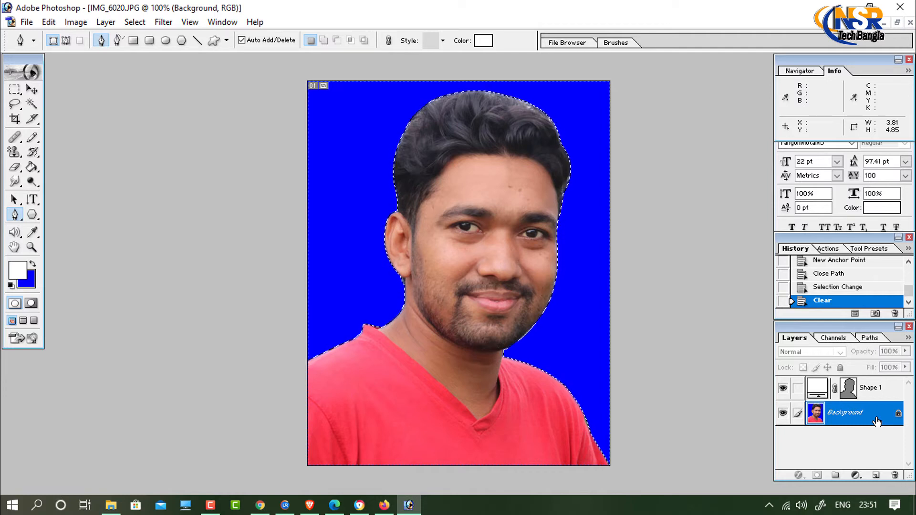
key("ctrl+d")
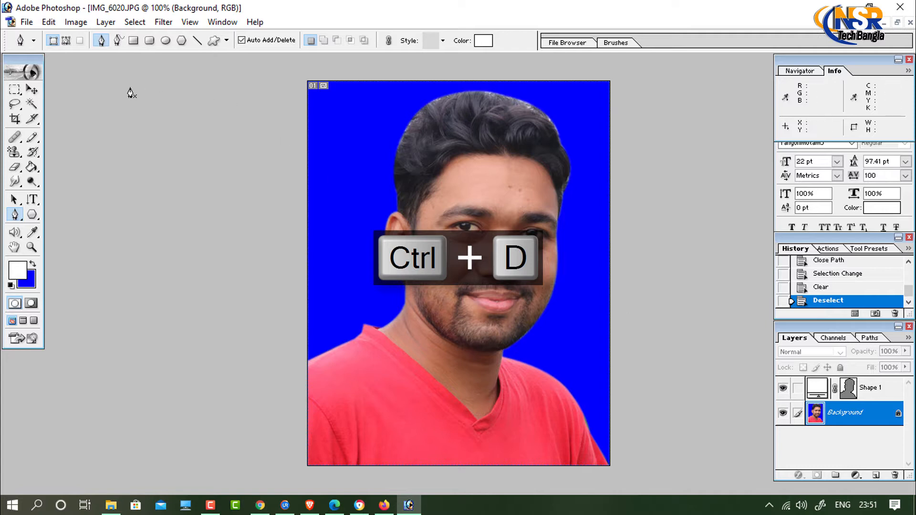
Examine the cutout edge around the man's hair at high magnification for leftover pale fringes.
left_click(31, 89)
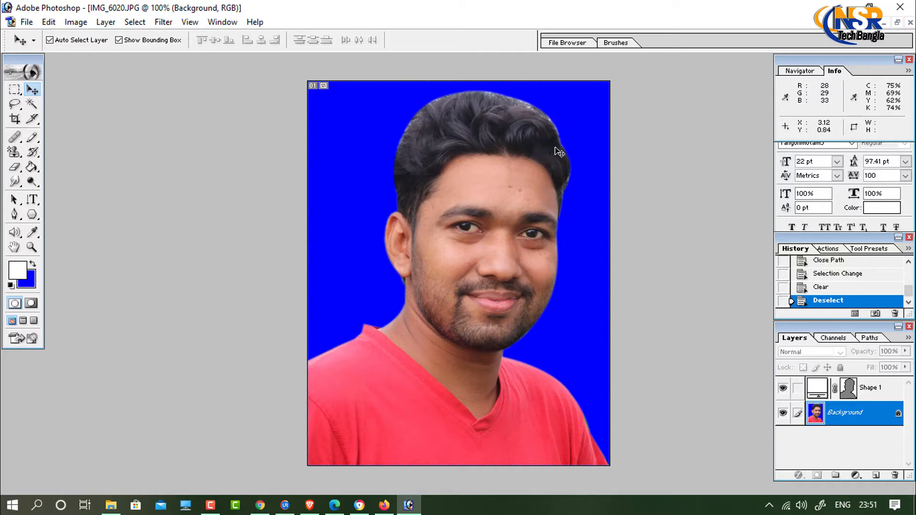
key("ctrl+space")
left_click(517, 63)
left_click(518, 118)
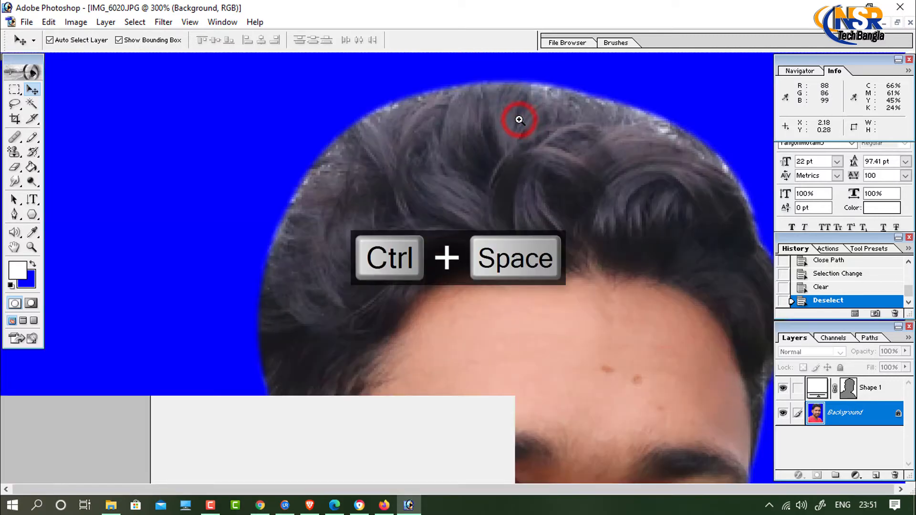
key("ctrl+alt+space")
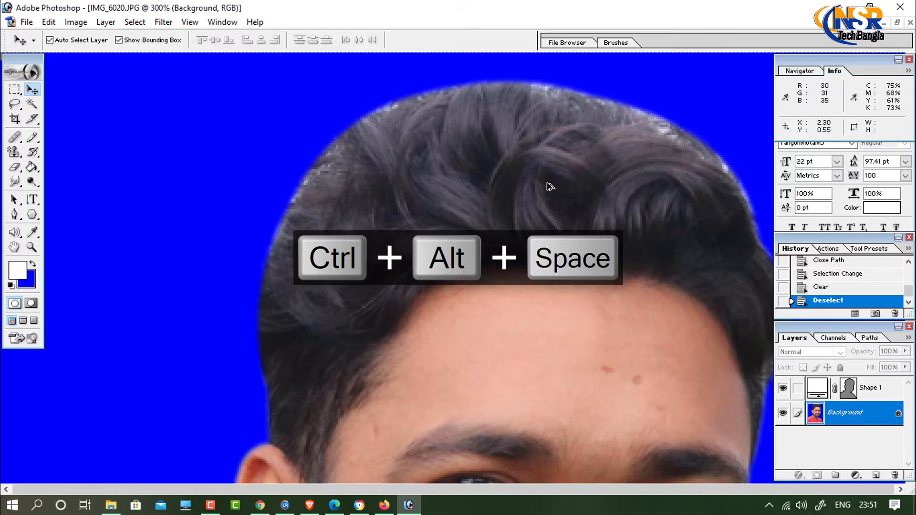
left_click(547, 182)
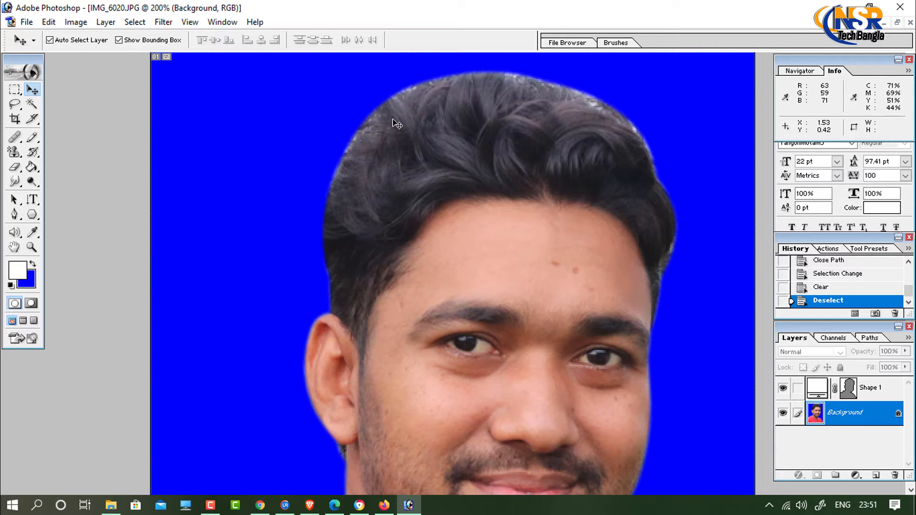
key("ctrl+alt+minus")
key("ctrl+alt+minus")
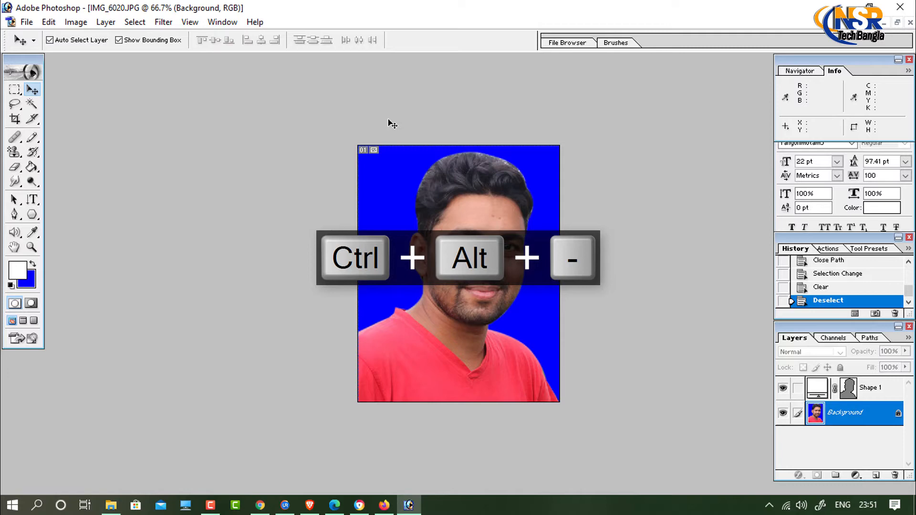
Set up the Blur tool with a brush size of 30 for retouching the hair outline.
key("ctrl+space")
left_click(472, 163)
left_click(482, 163)
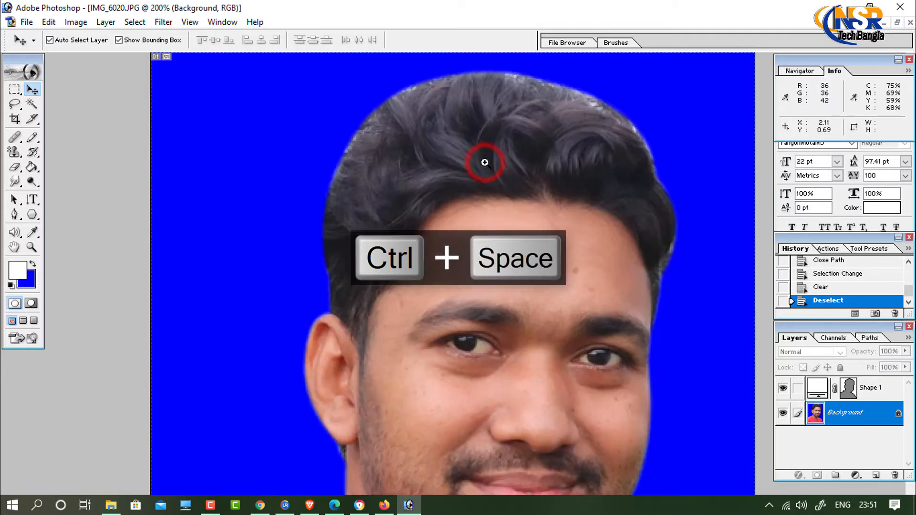
left_click(483, 121)
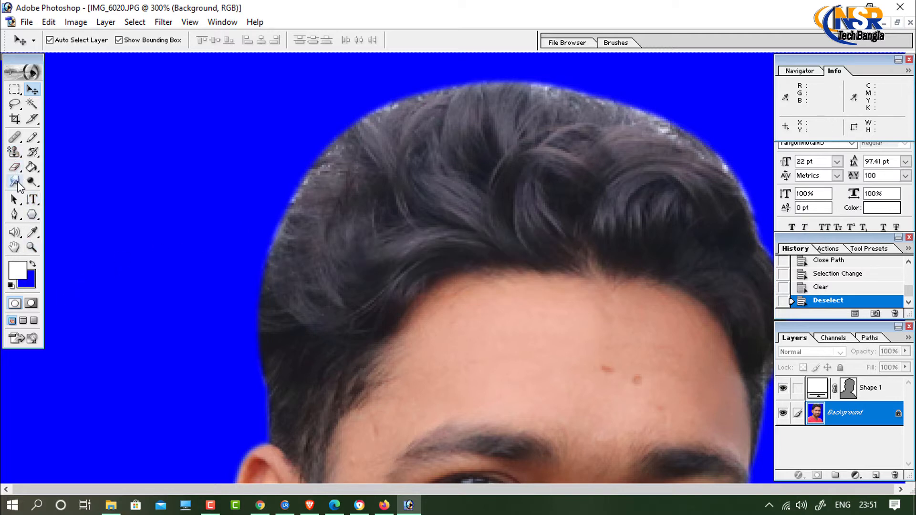
mouse_move(18, 184)
left_mouse_down()
mouse_move(76, 186)
mouse_move(54, 183)
left_mouse_up()
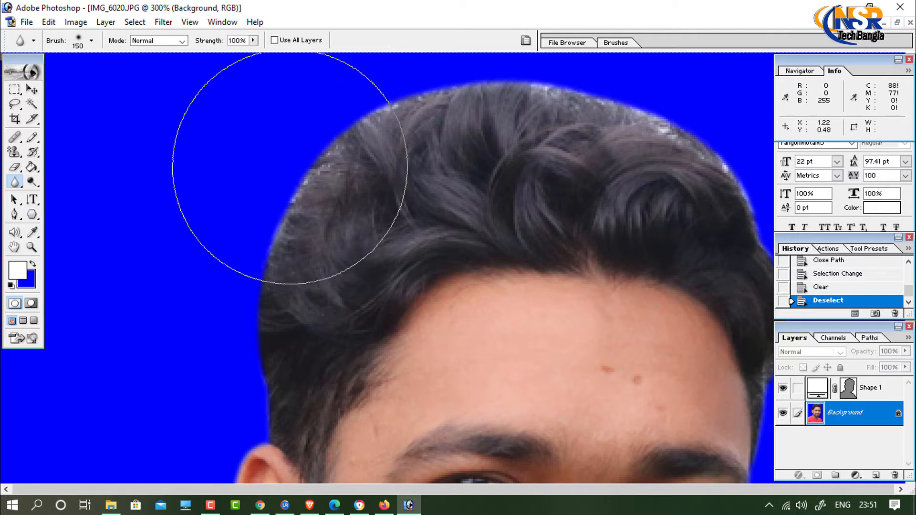
key("bracketleft")
key("bracketleft")
key("bracketleft")
key("bracketleft")
key("bracketleft")
key("bracketleft")
key("bracketleft")
key("bracketleft")
key("bracketleft")
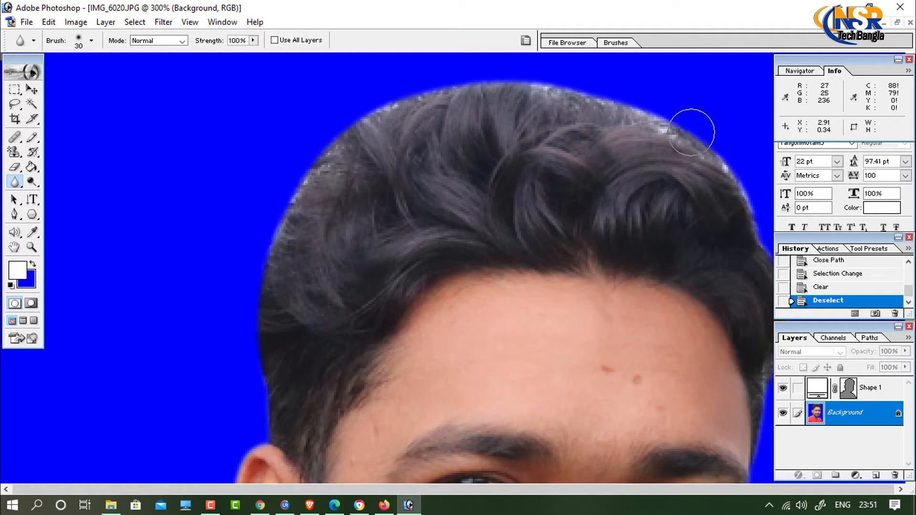
Blur the rough, pale edge of the hair all along its outline against the blue background.
mouse_move(672, 123)
left_mouse_down()
mouse_move(634, 95)
mouse_move(673, 124)
left_mouse_up()
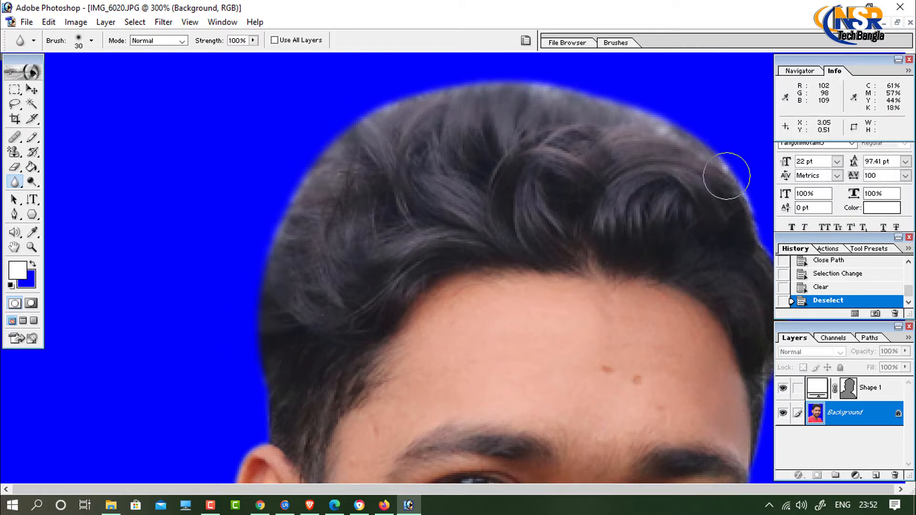
left_click(759, 235)
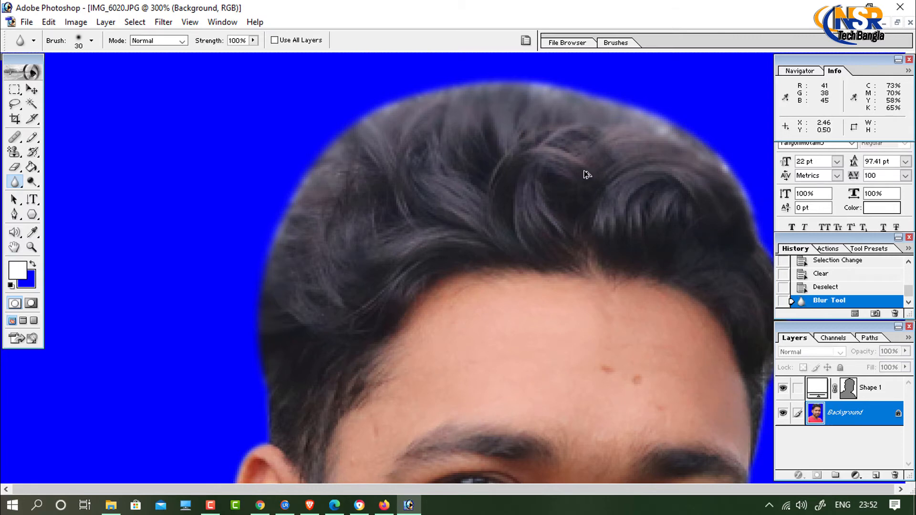
left_click(584, 171, "ctrl+alt")
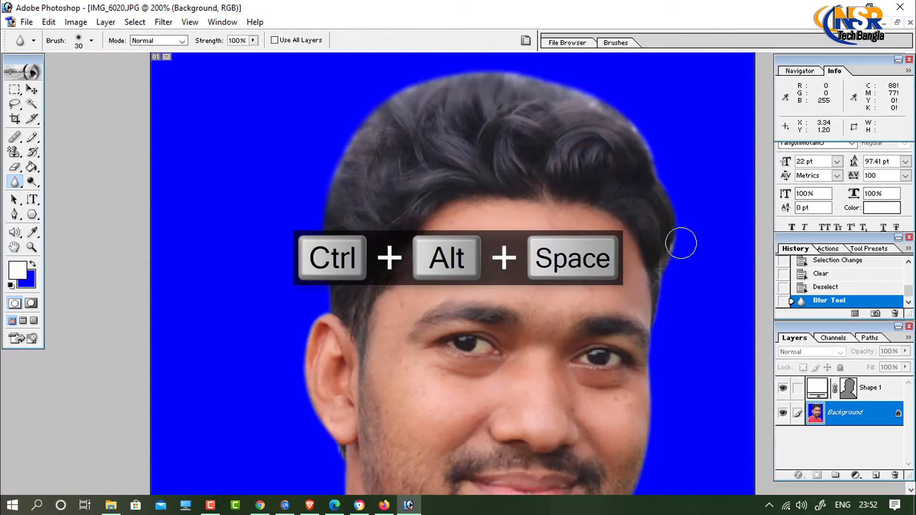
left_click(680, 243)
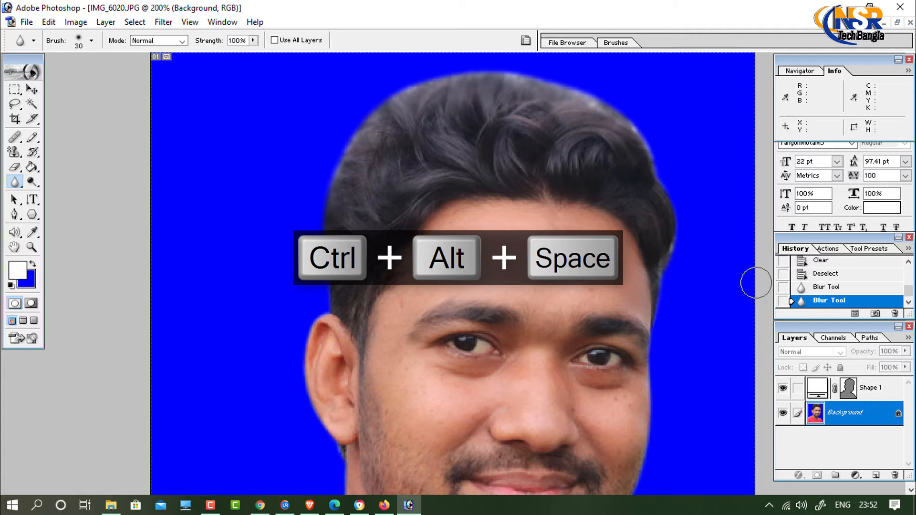
left_click(32, 90)
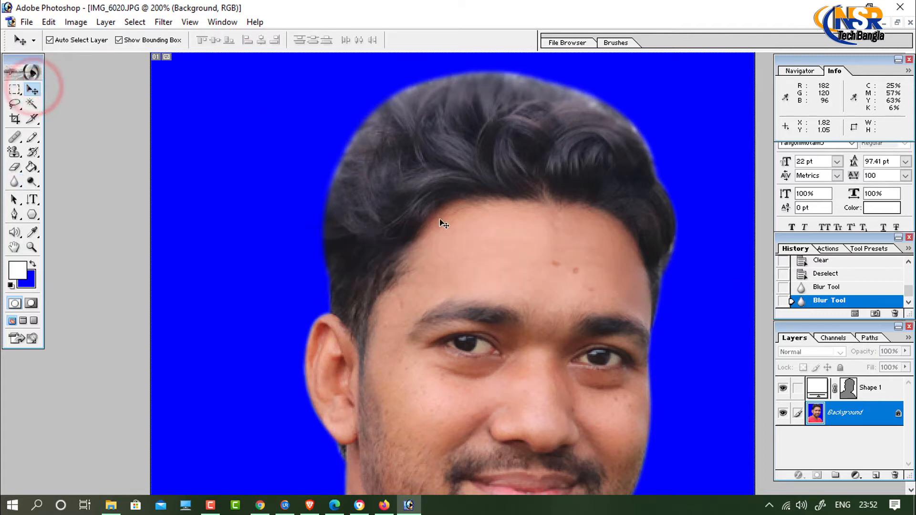
left_click(482, 258, "ctrl+alt")
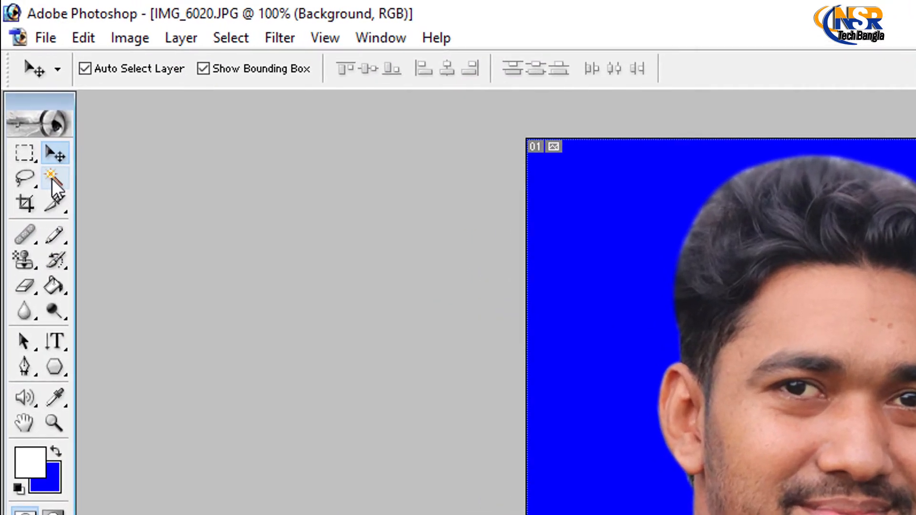
Select the top and sides of the hair with the Magic Wand at tolerance 32, adding neighbouring areas to the selection.
left_click(32, 103)
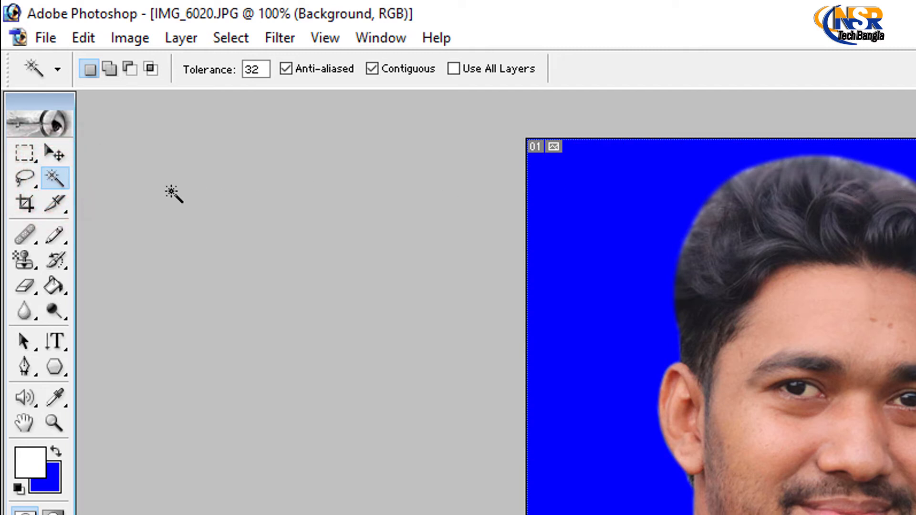
left_click(58, 179)
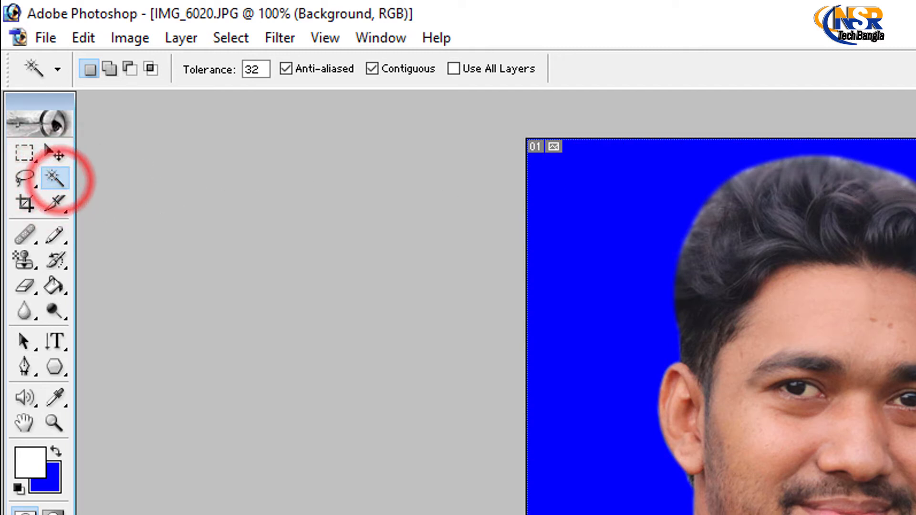
left_click(888, 184)
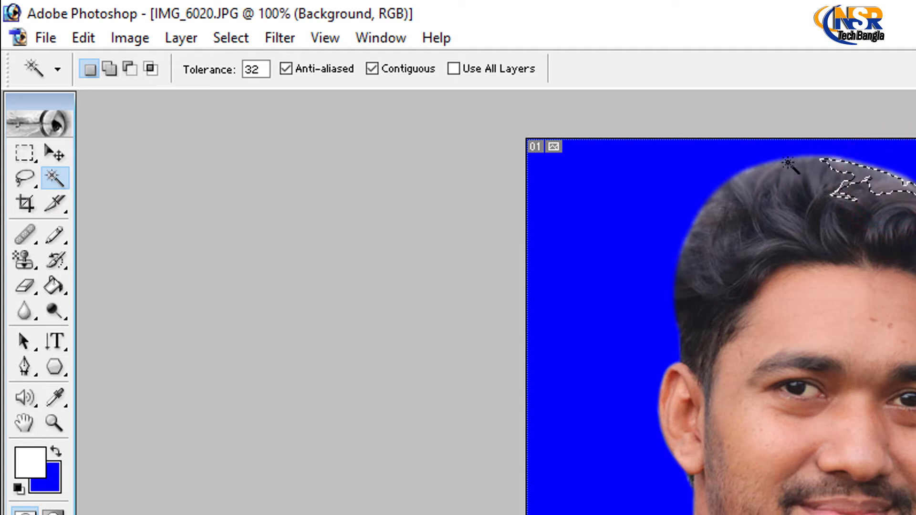
key("shift")
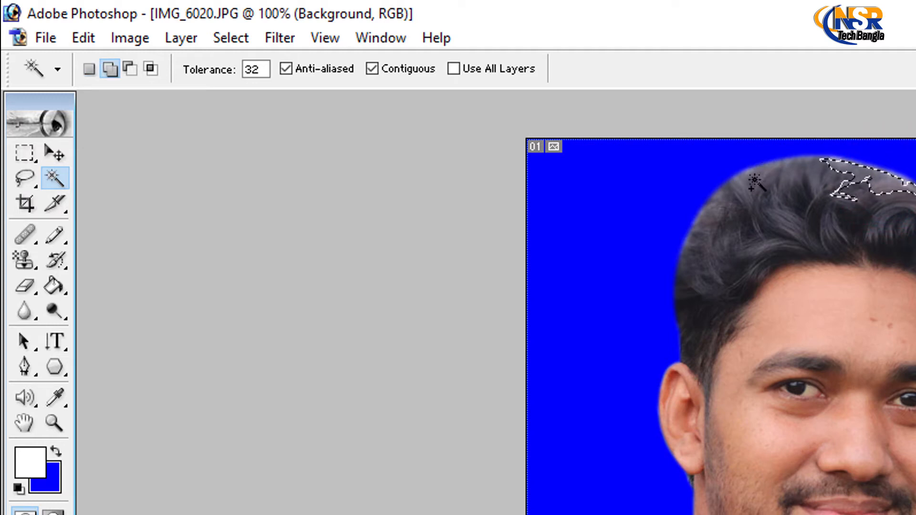
left_click(713, 207)
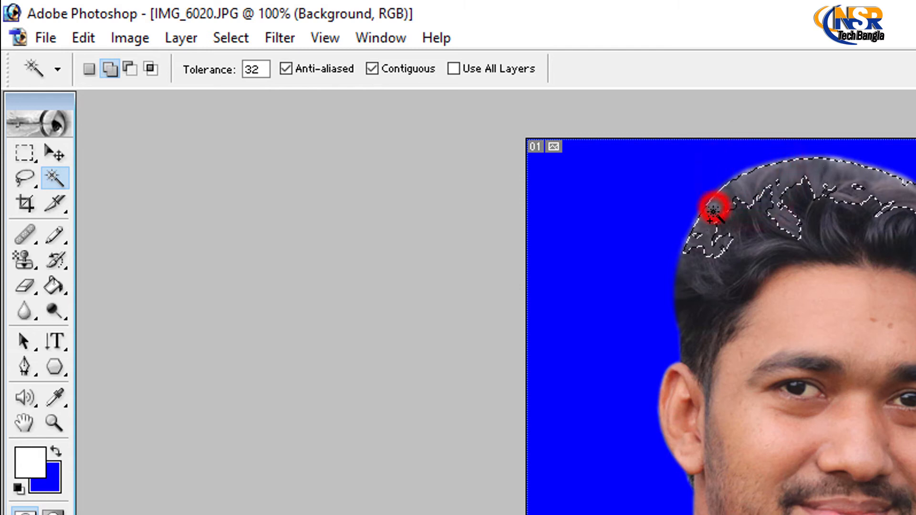
left_click(701, 274)
left_click(899, 177)
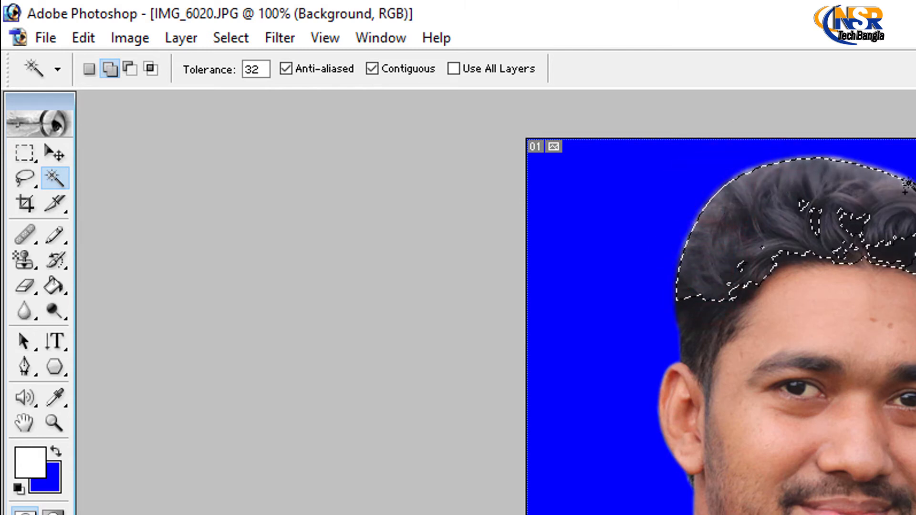
left_click(838, 163)
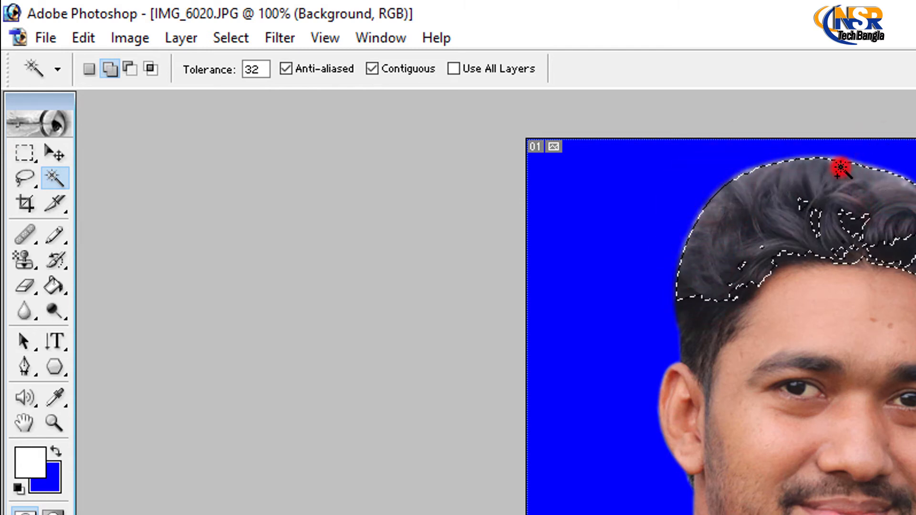
left_click(816, 163)
left_click(838, 162)
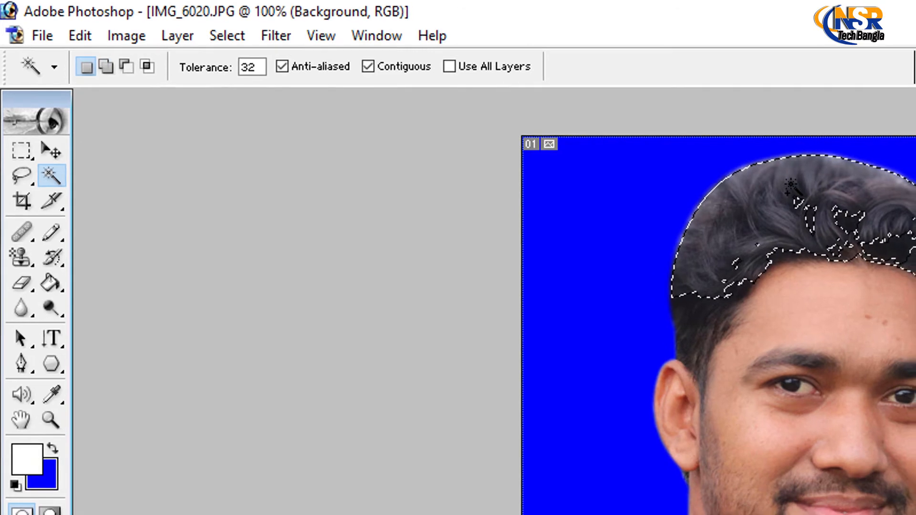
Feather the hair selection with a radius of 5 pixels.
key("ctrl+alt+space")
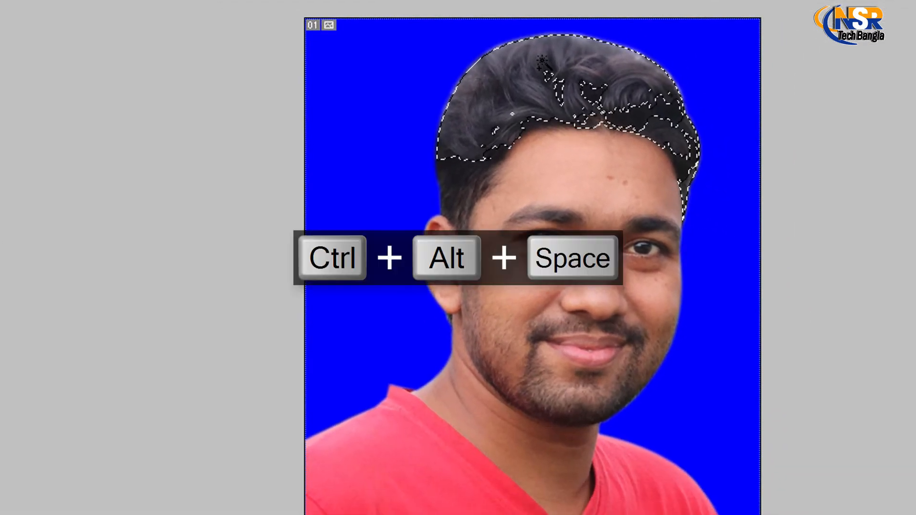
key("ctrl+alt+d")
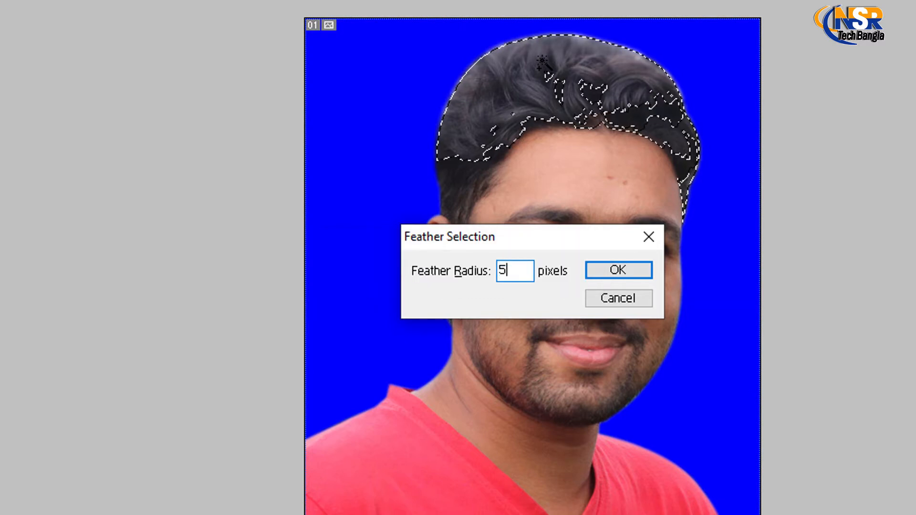
type("5")
key("Return")
Darken the selected hair with an RGB Curves adjustment, moving the midpoint to input 140 and output 111.
key("ctrl+space")
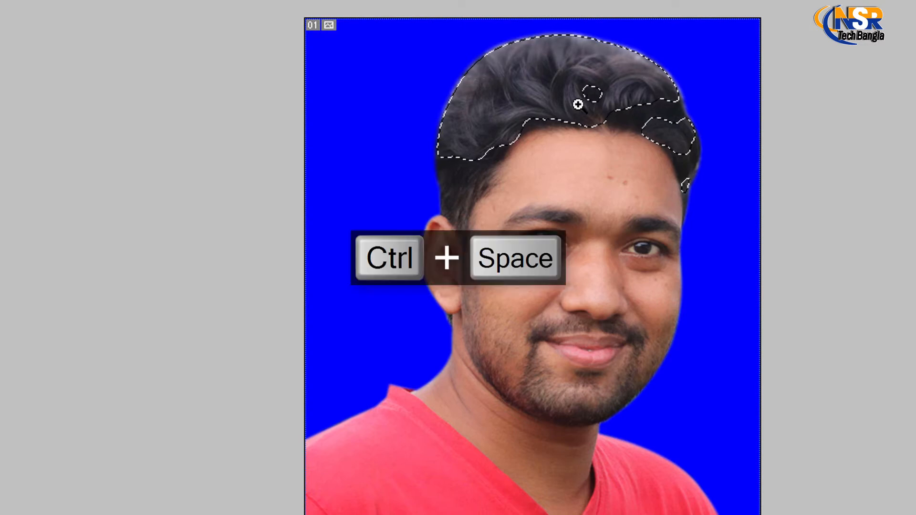
left_click(579, 99)
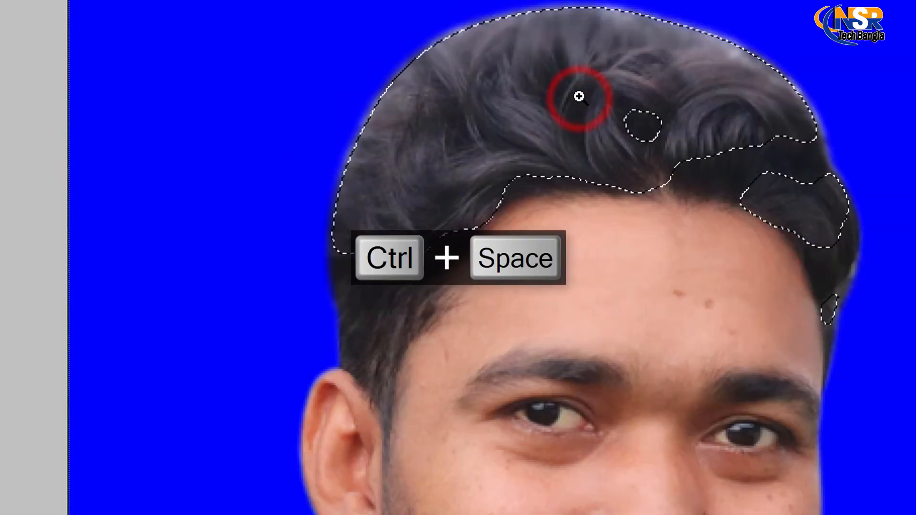
left_click(641, 98)
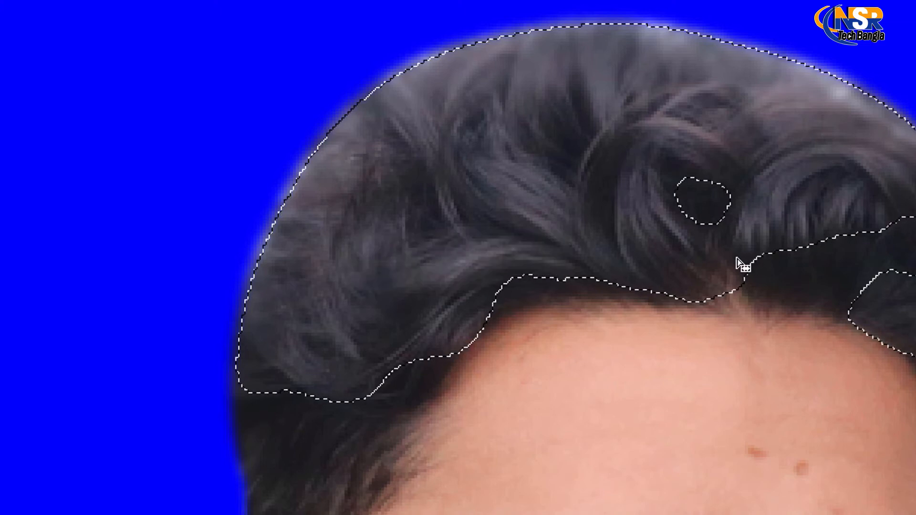
left_click(95, 15)
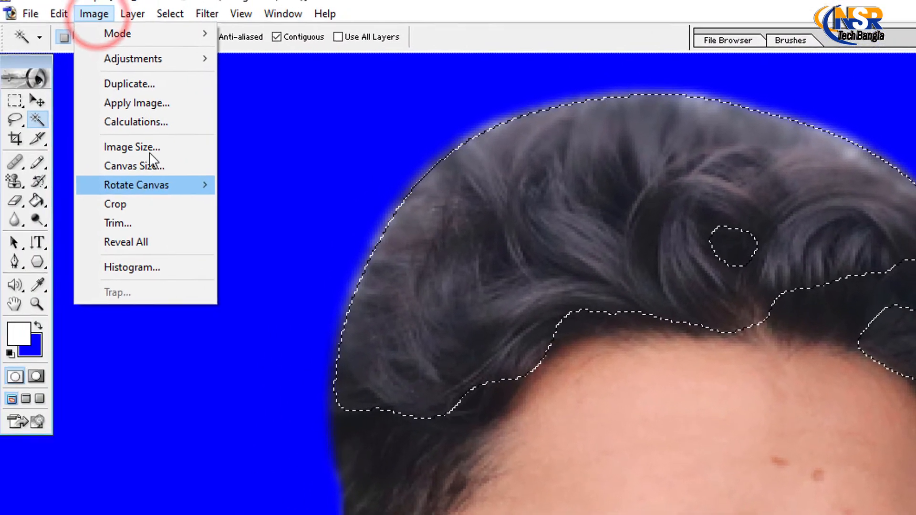
left_click(152, 78)
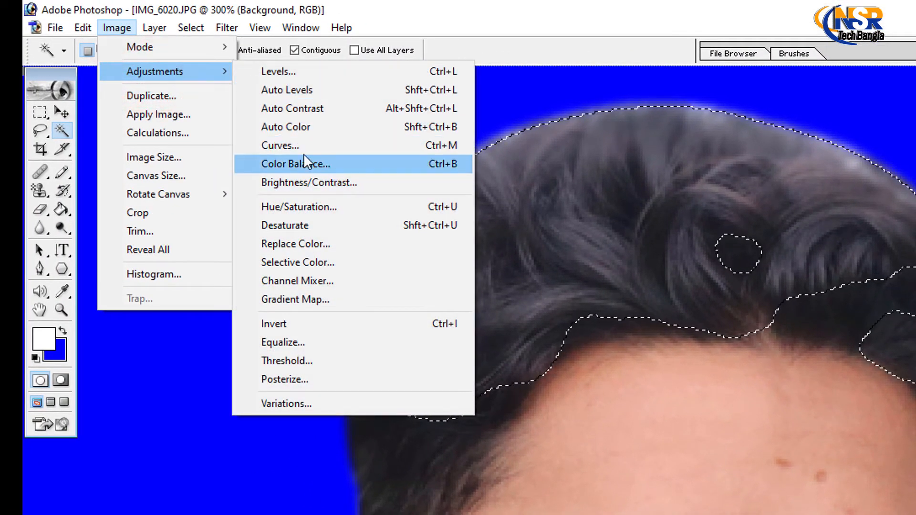
left_click(302, 148)
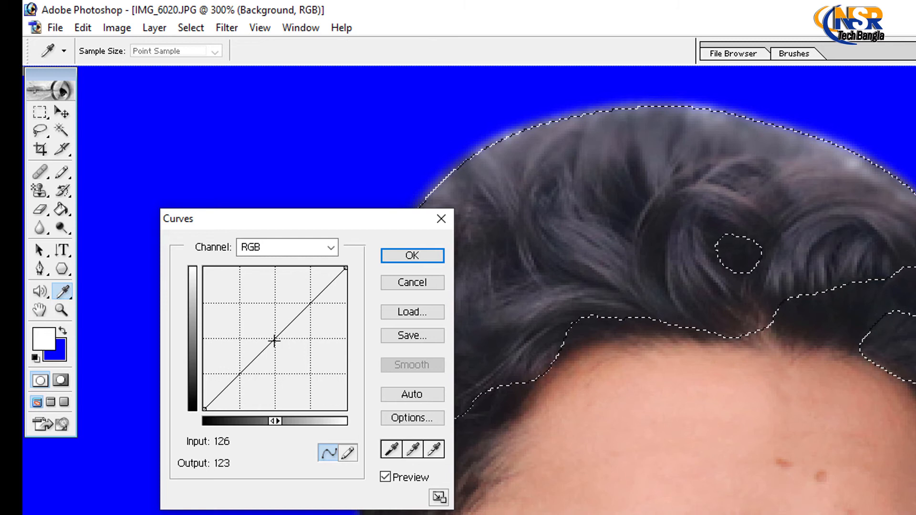
mouse_move(274, 341)
left_mouse_down()
mouse_move(291, 348)
mouse_move(268, 341)
mouse_move(282, 348)
left_mouse_up()
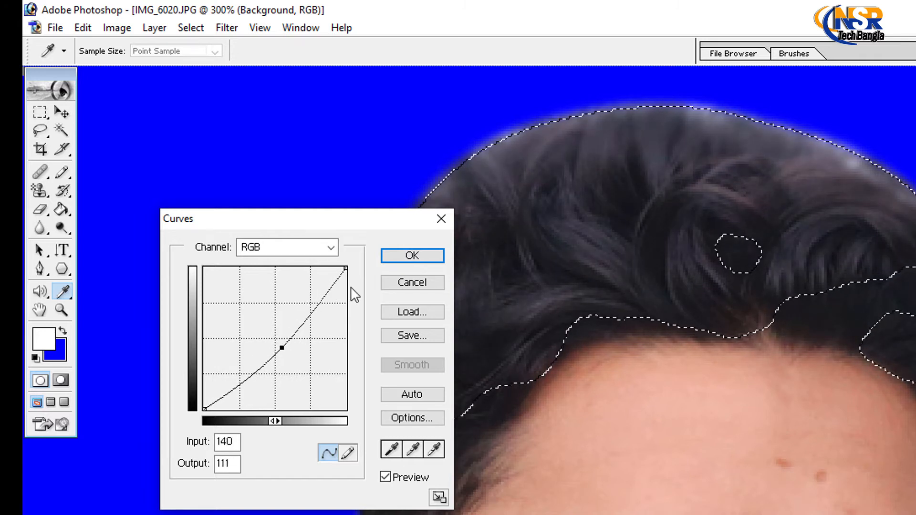
key("w")
left_click(416, 261)
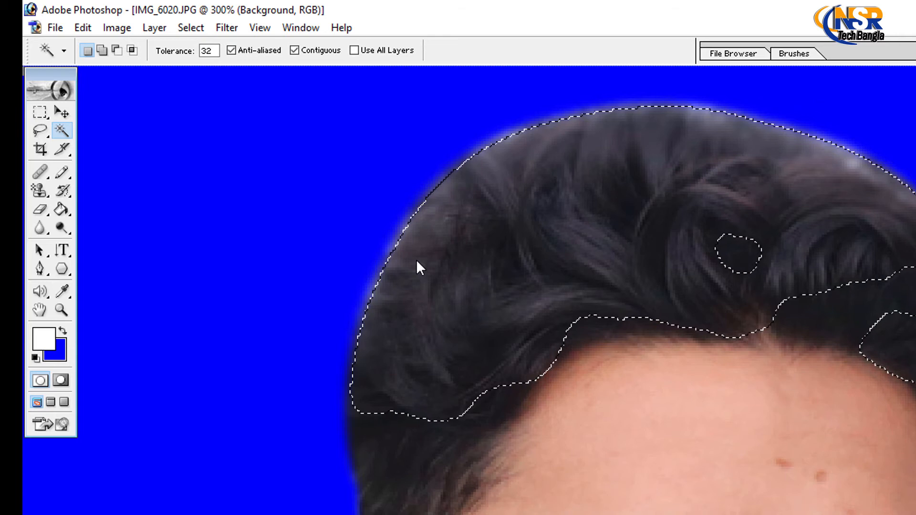
Darken the selected hair with an RGB Levels adjustment, raising the black input level to 36, and deselect it.
key("ctrl+l")
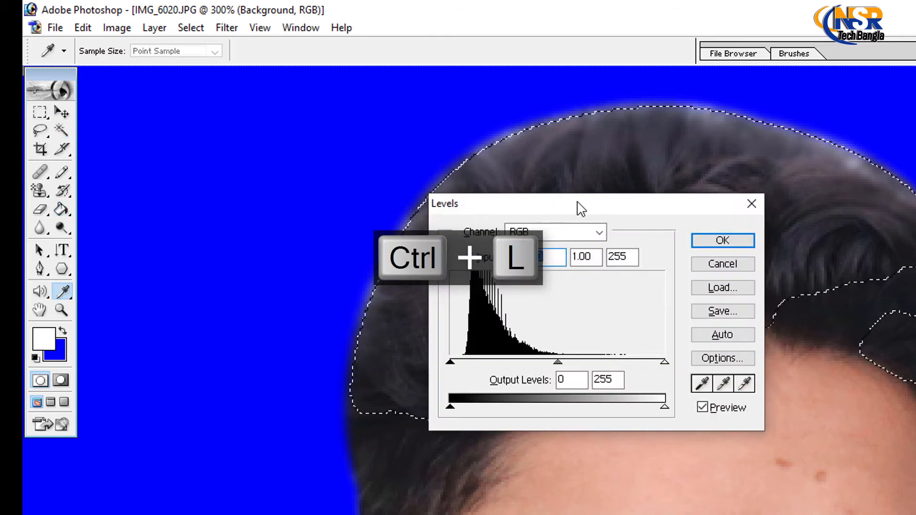
left_click_drag(620, 210, 318, 349)
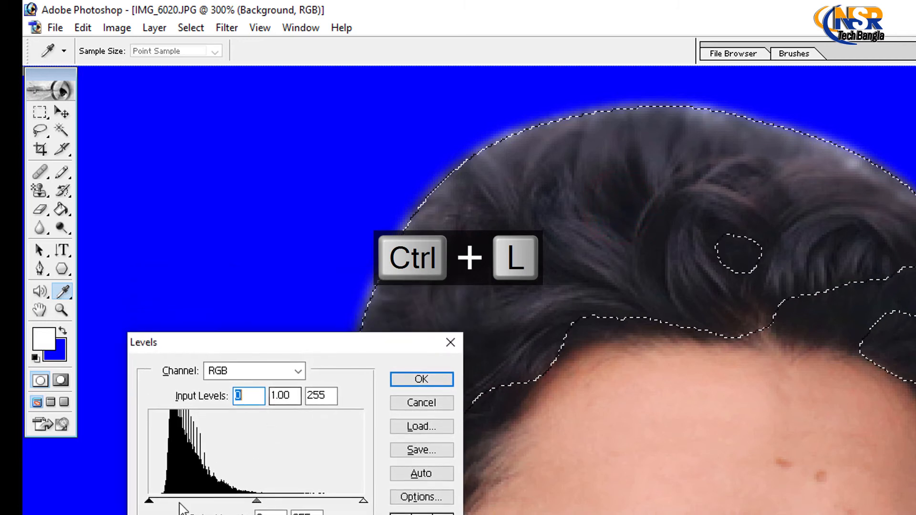
left_click_drag(149, 500, 180, 499)
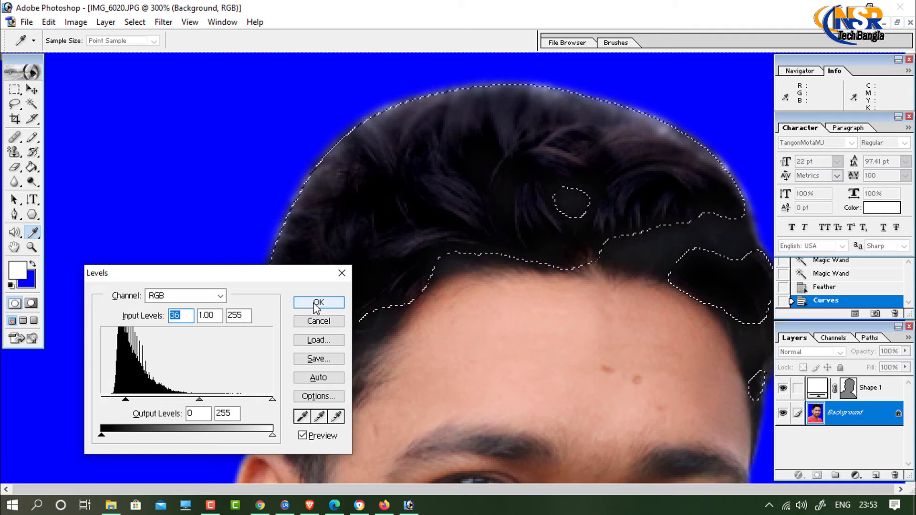
left_click(317, 302)
key("w")
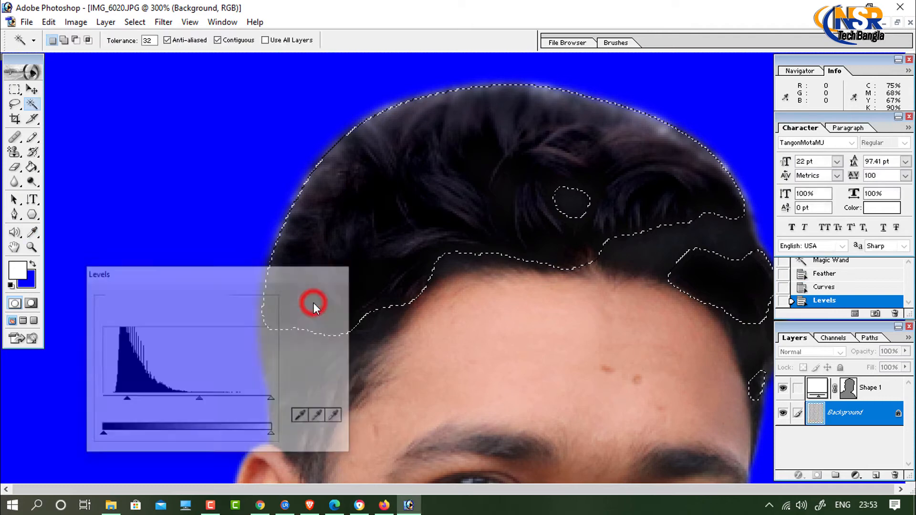
left_click(312, 303, "shift")
key("ctrl+alt+space")
left_click(609, 230, "ctrl+alt")
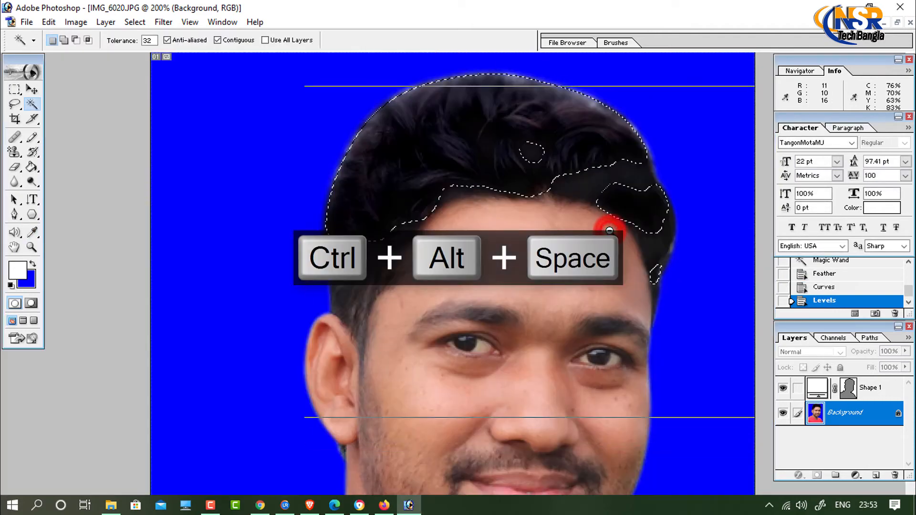
left_click(608, 228, "ctrl+alt")
key("ctrl+d")
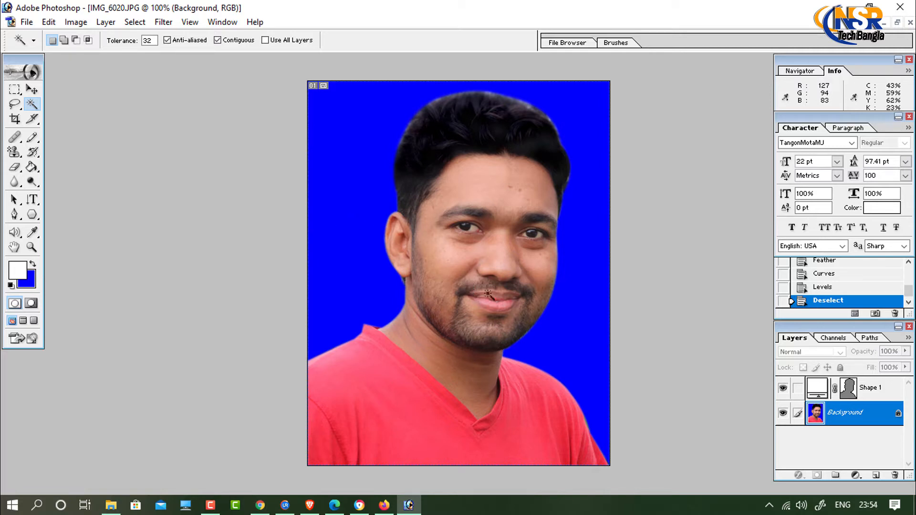
Select the neck and the shadowed lower edge of the beard with the Magic Wand at tolerance 32, adding neighbouring skin areas.
key("ctrl+space")
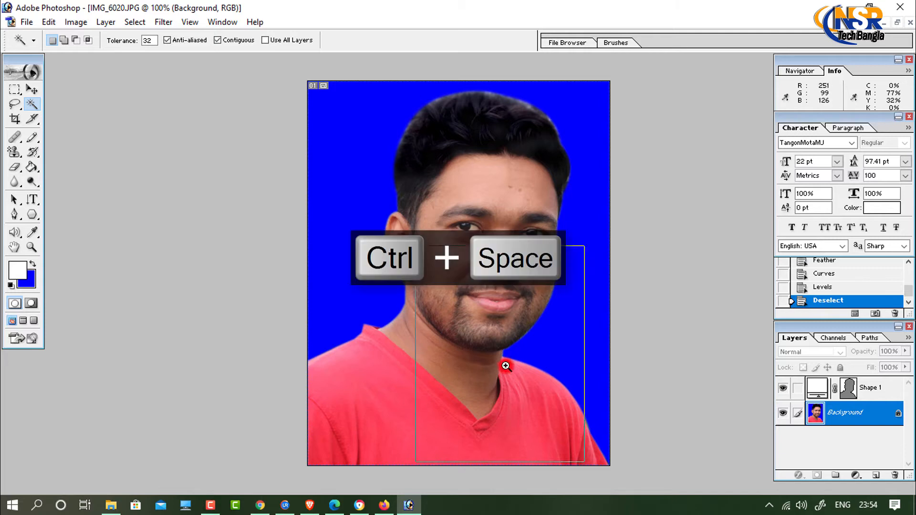
left_click(503, 365)
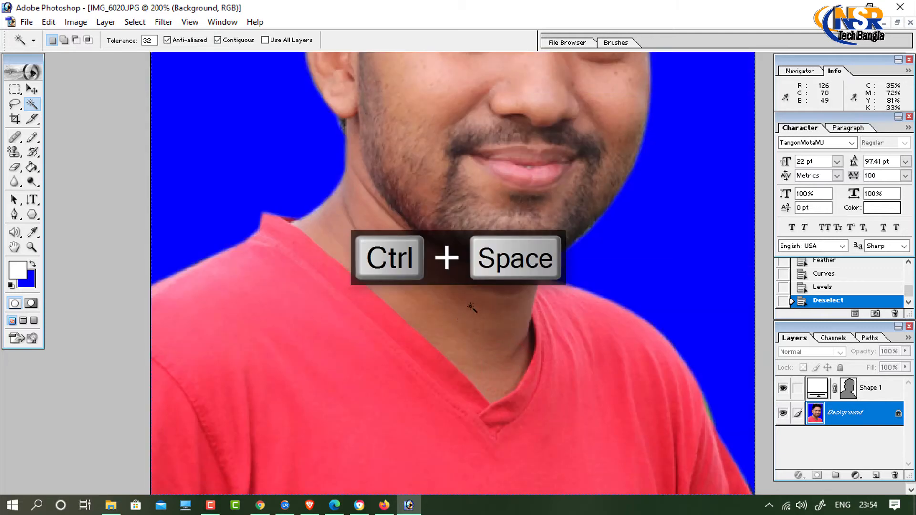
left_click(460, 294)
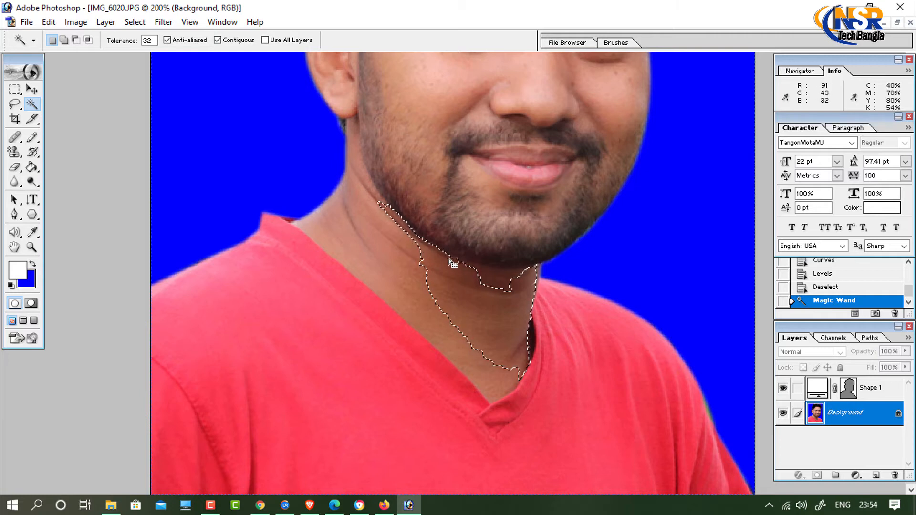
key("shift")
left_click(491, 274, "shift")
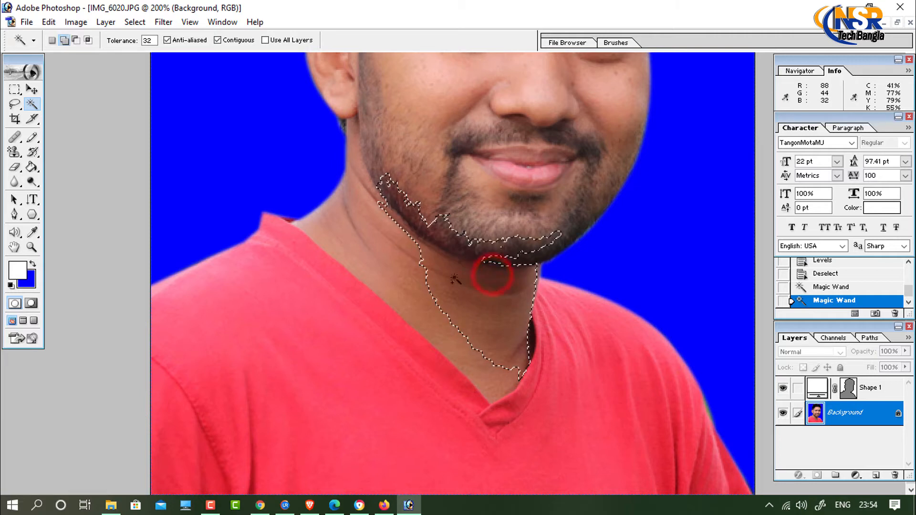
left_click(411, 258, "shift")
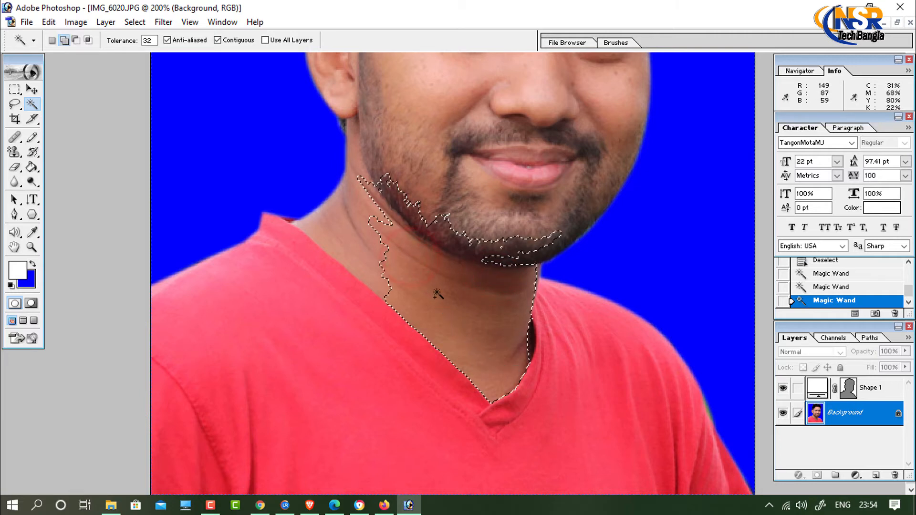
left_click(367, 244)
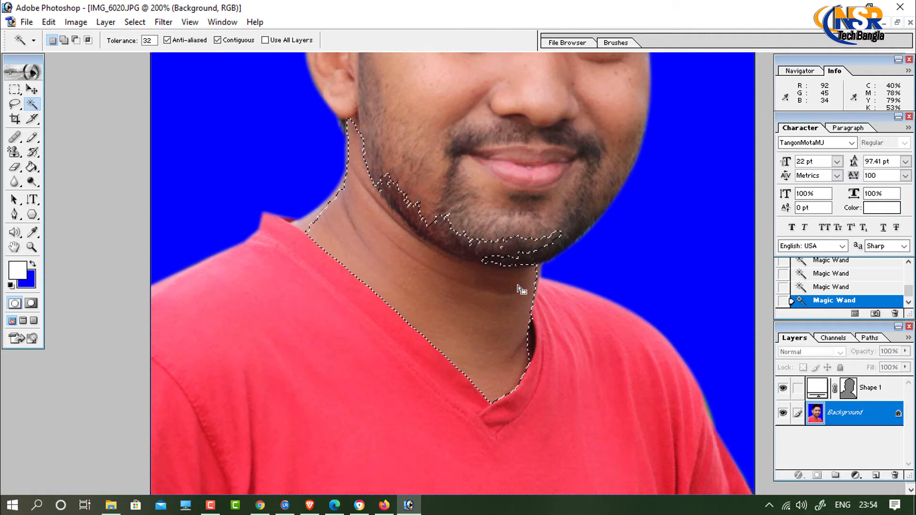
Try to brighten the unfeathered neck selection with an RGB Curves adjustment, moving a curve point to input 110 and output 155.
key("ctrl+alt+d")
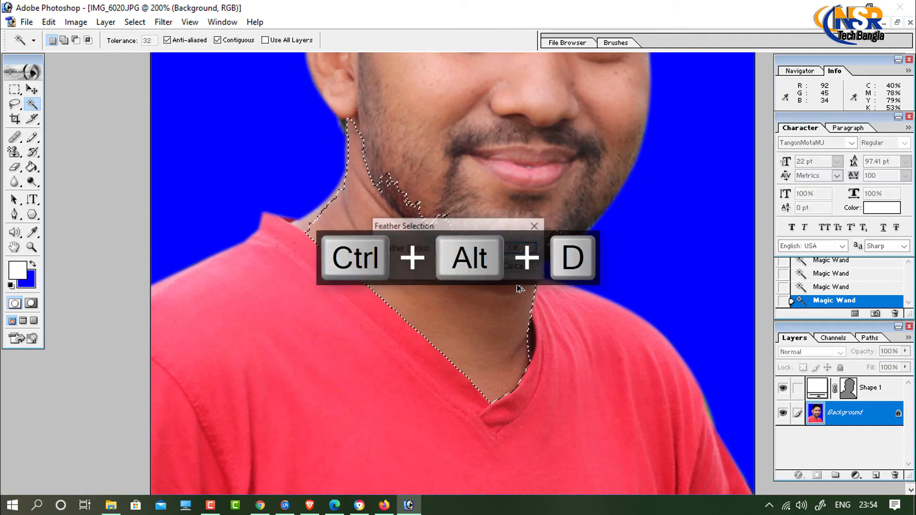
left_click(538, 227)
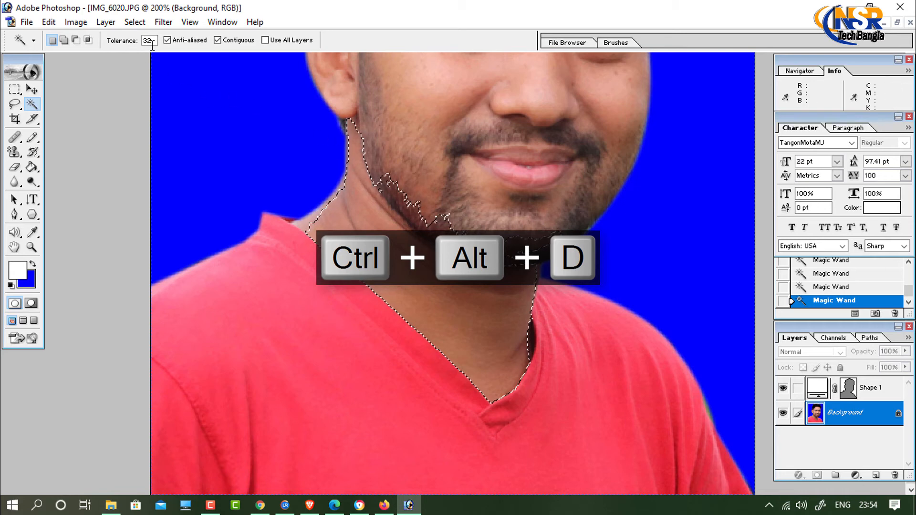
key("ctrl+m")
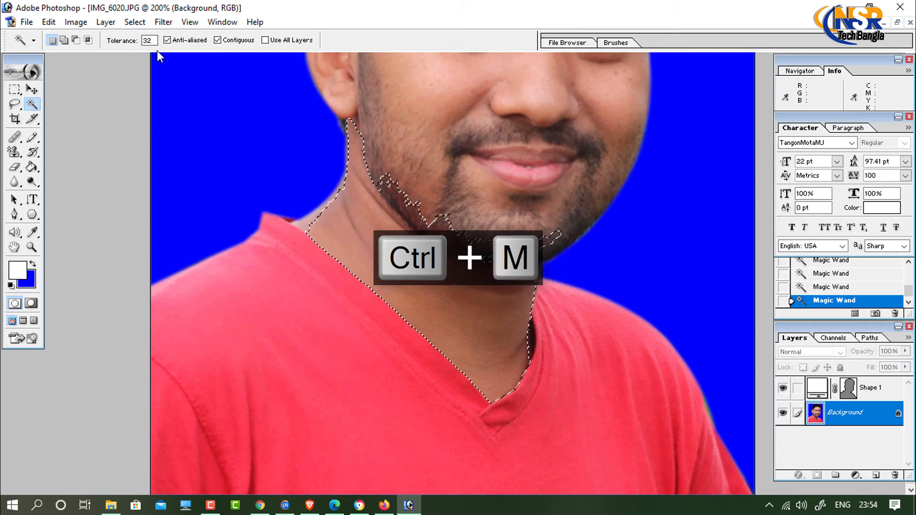
left_click(78, 23)
left_click(106, 62)
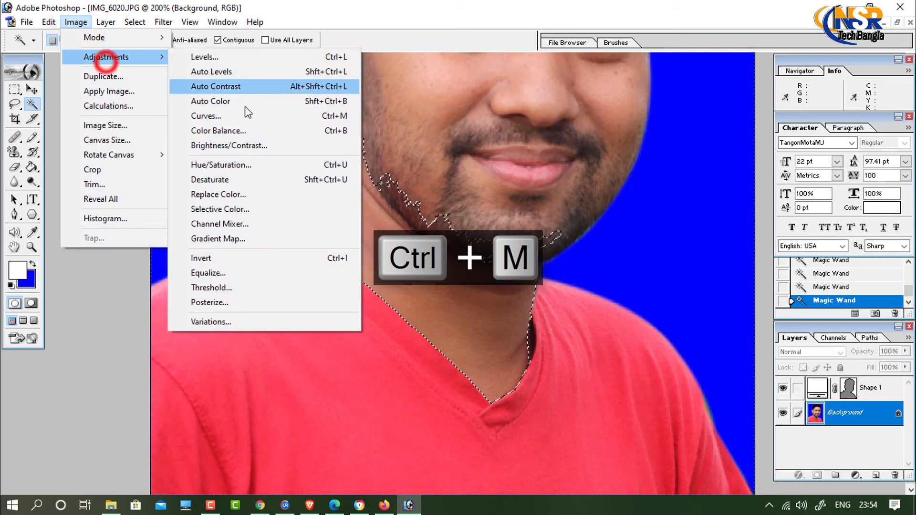
left_click(216, 117)
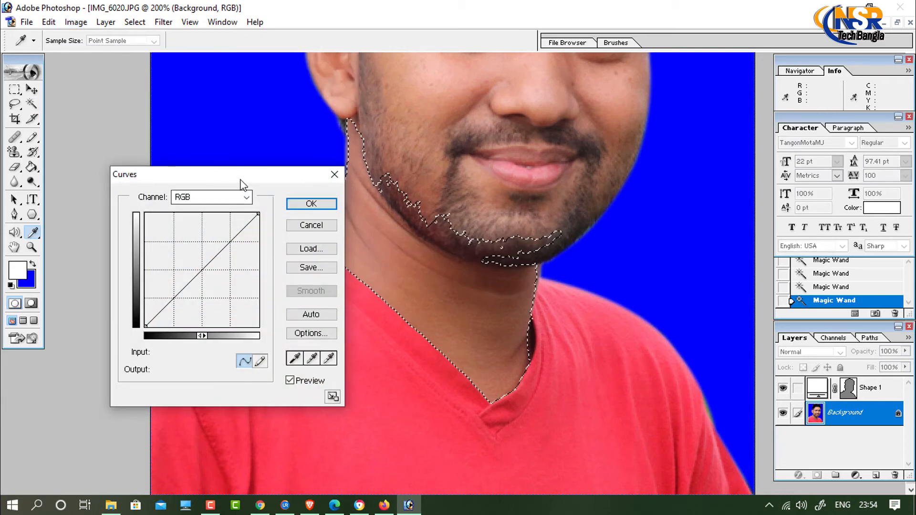
left_click_drag(236, 180, 227, 263)
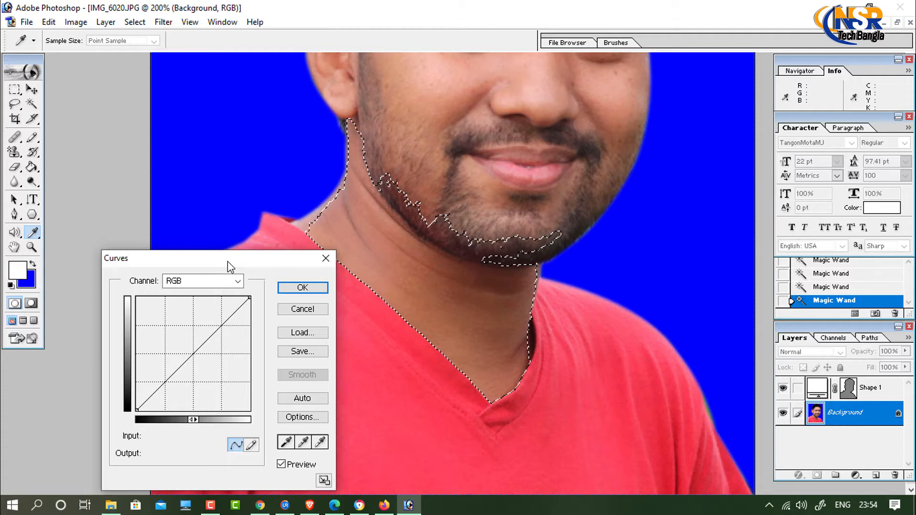
left_click_drag(199, 344, 175, 338)
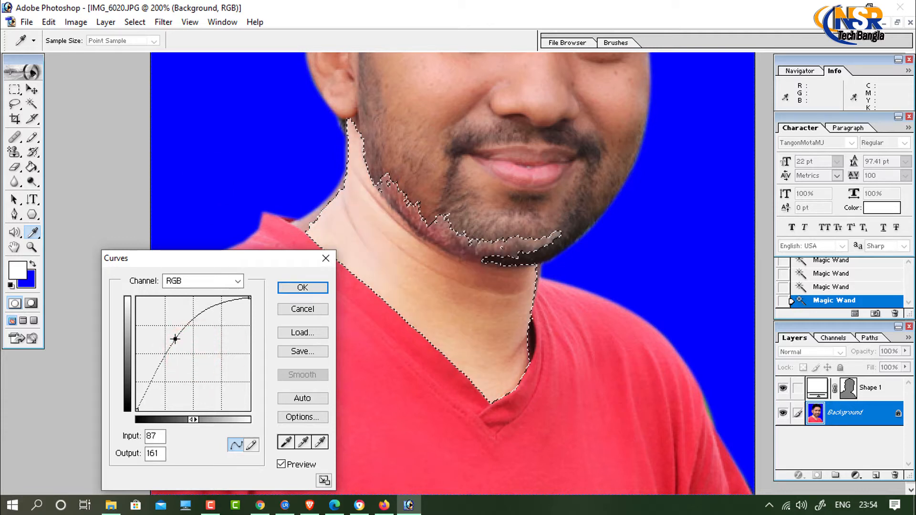
left_click_drag(176, 339, 186, 342)
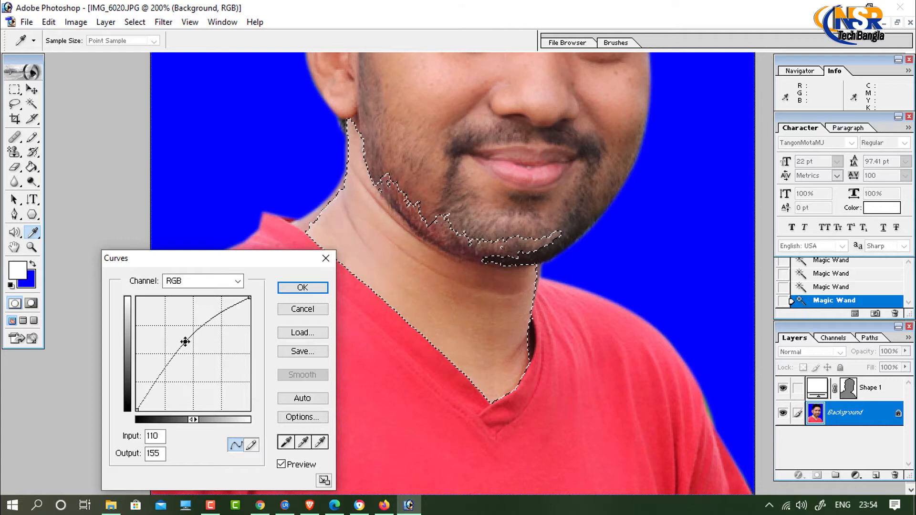
left_click(296, 289)
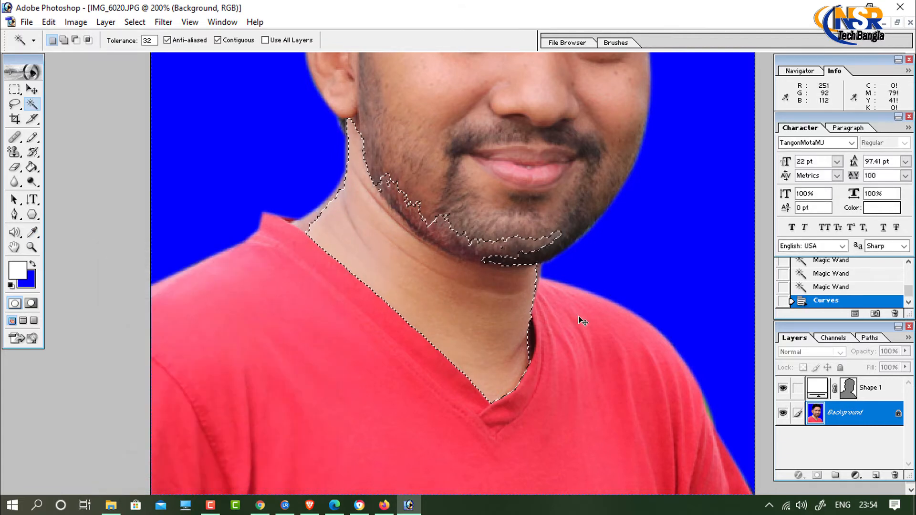
Deselect the neck to check its edges up close, and undo both the deselection and the Curves adjustment.
key("ctrl+d")
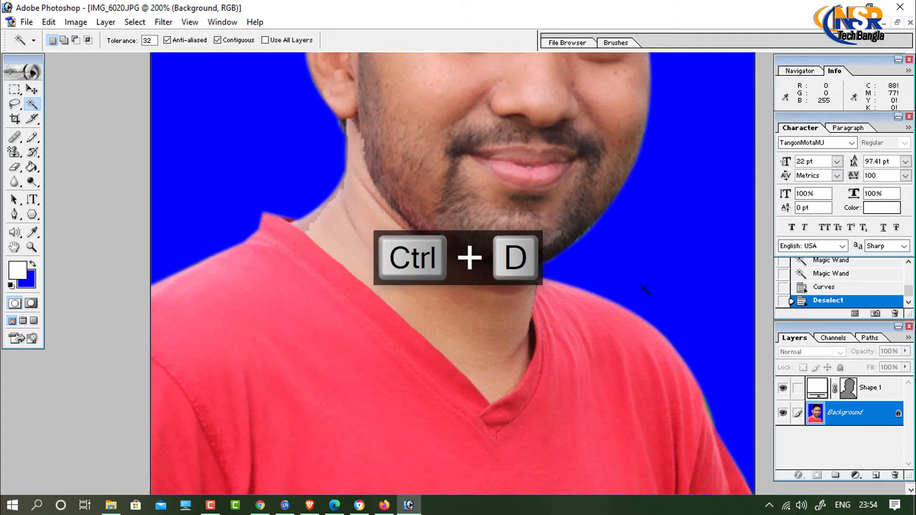
key("ctrl+space")
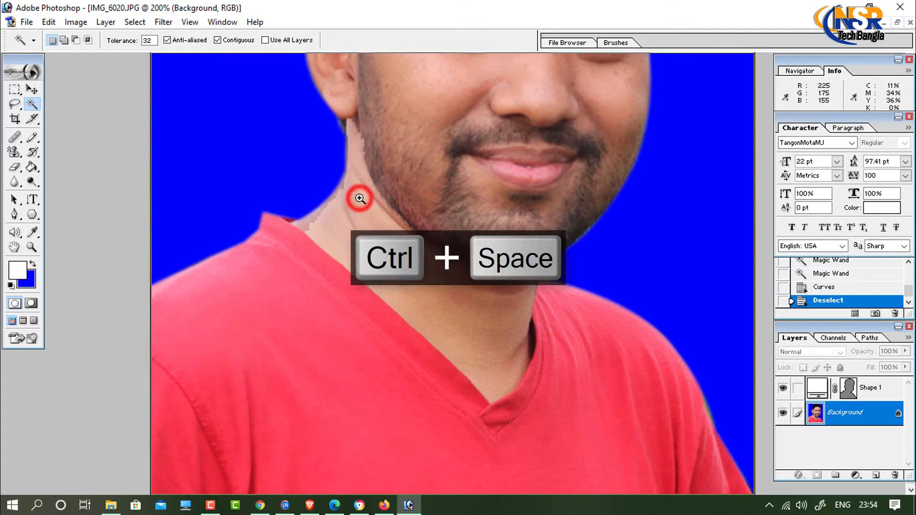
left_click(359, 198)
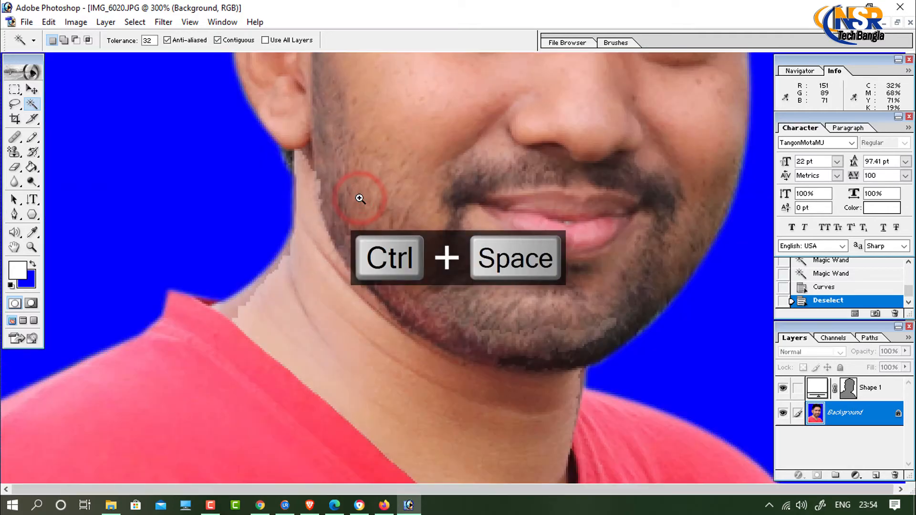
key("ctrl+alt+space")
left_click(396, 216)
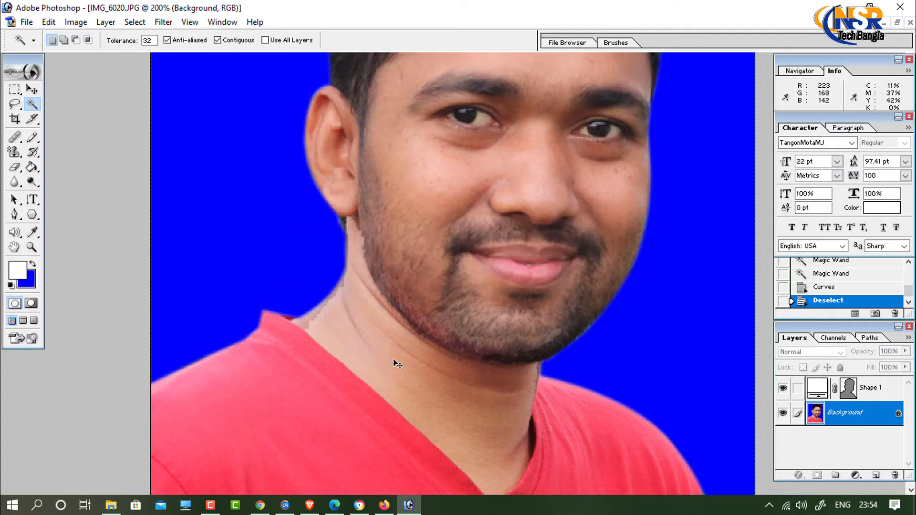
key("ctrl+alt+z")
key("ctrl+alt+z")
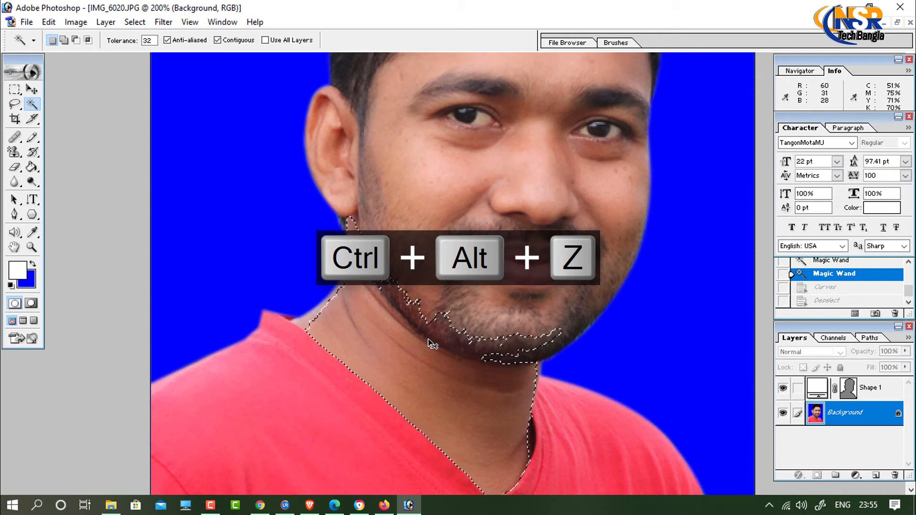
Feather the neck selection using the radius already set.
key("ctrl+alt+d")
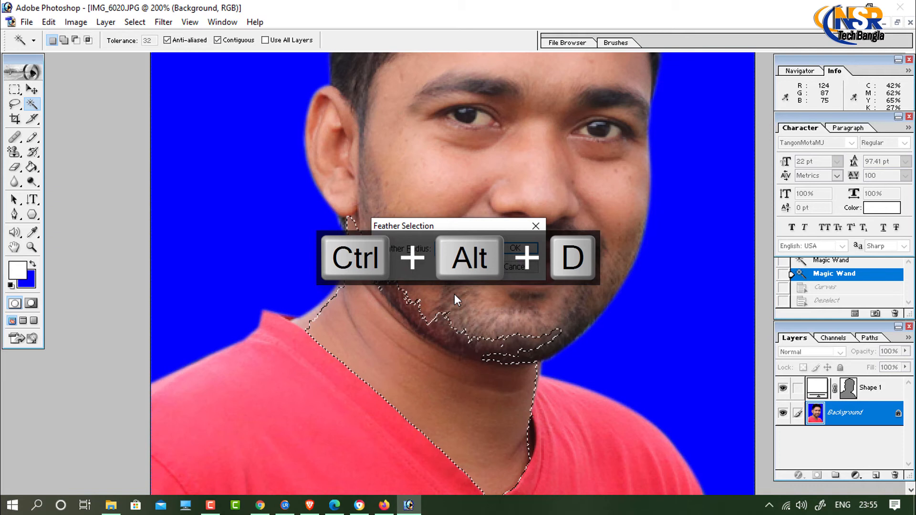
key("Return")
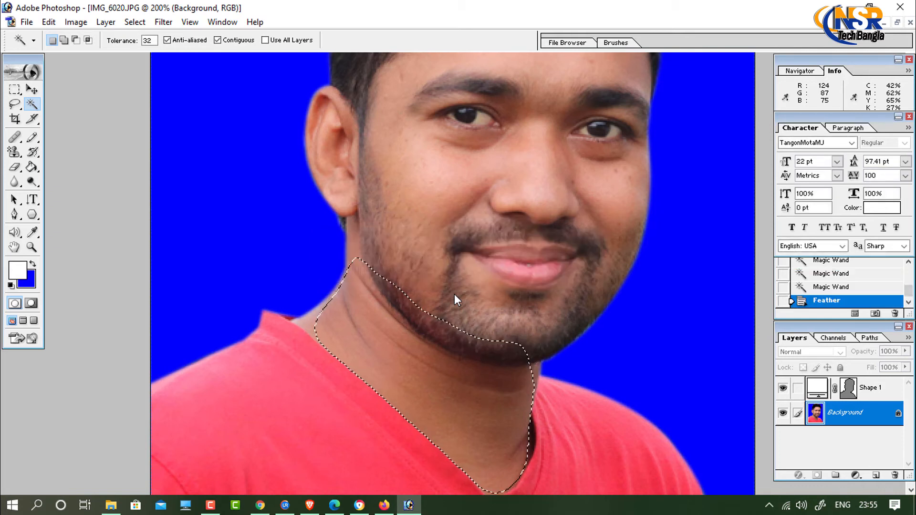
left_click(76, 22)
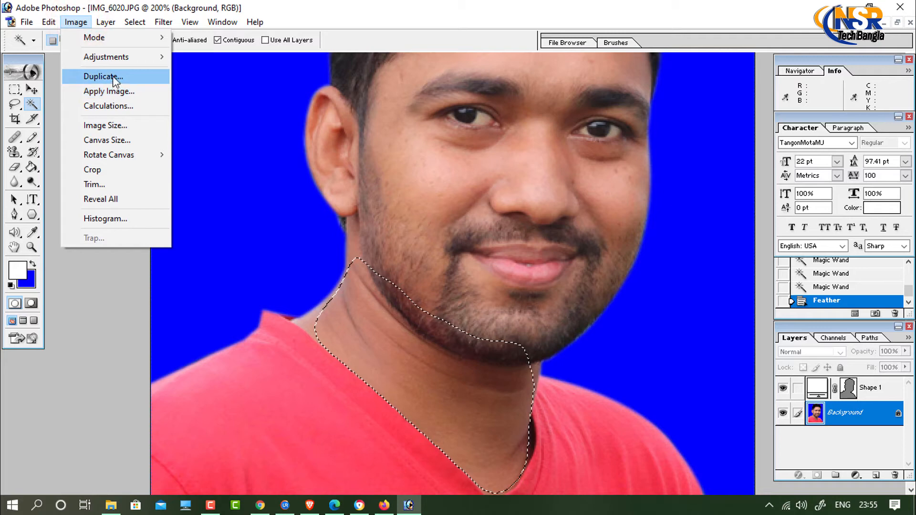
left_click(236, 7)
Brighten the feathered neck selection with an RGB Curves adjustment, moving a curve point to input 95 and output 138, and deselect it.
key("ctrl+m")
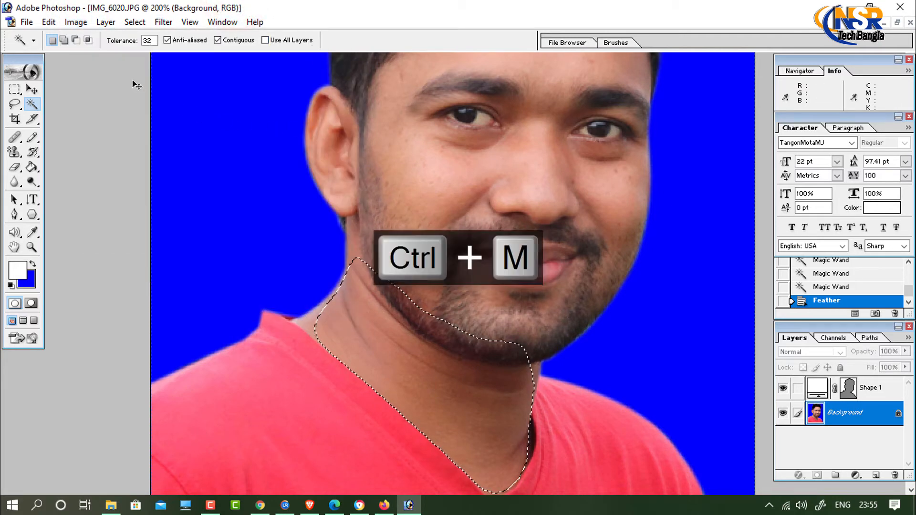
left_click(76, 22)
left_click(113, 57)
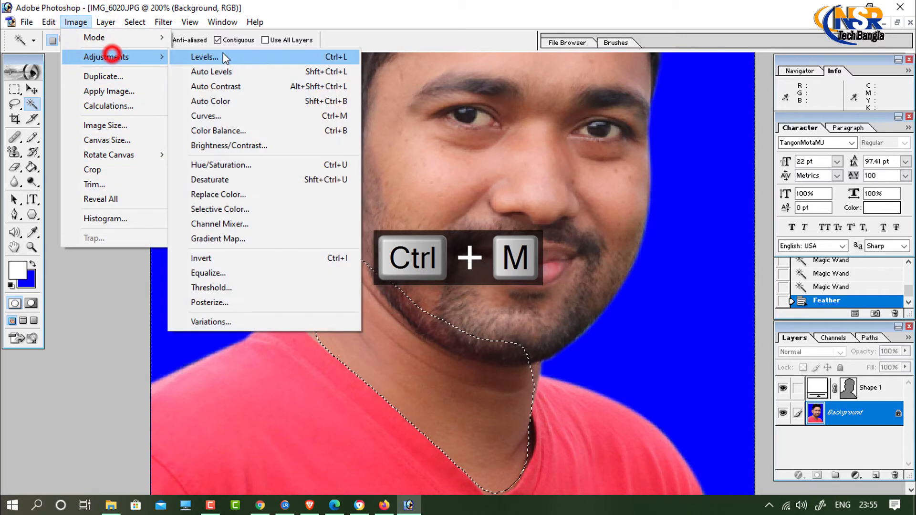
left_click(210, 116)
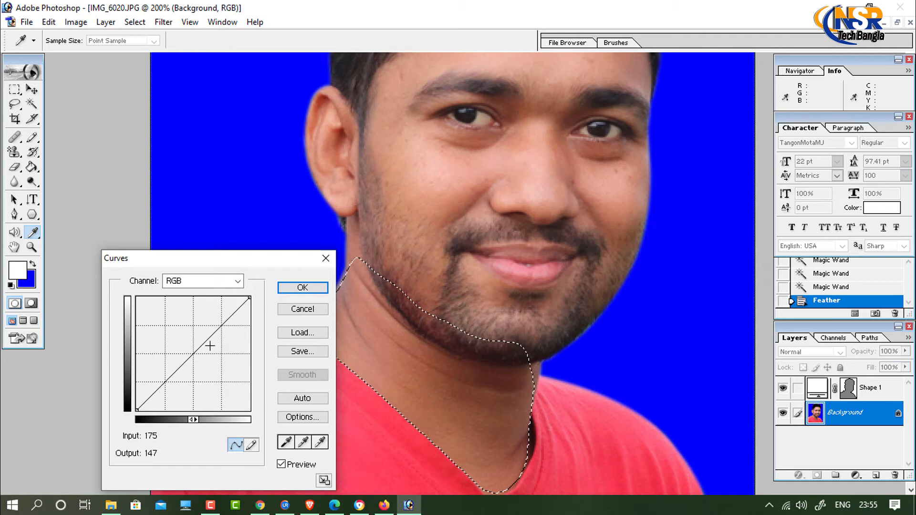
left_click(189, 351)
left_click_drag(188, 352, 179, 349)
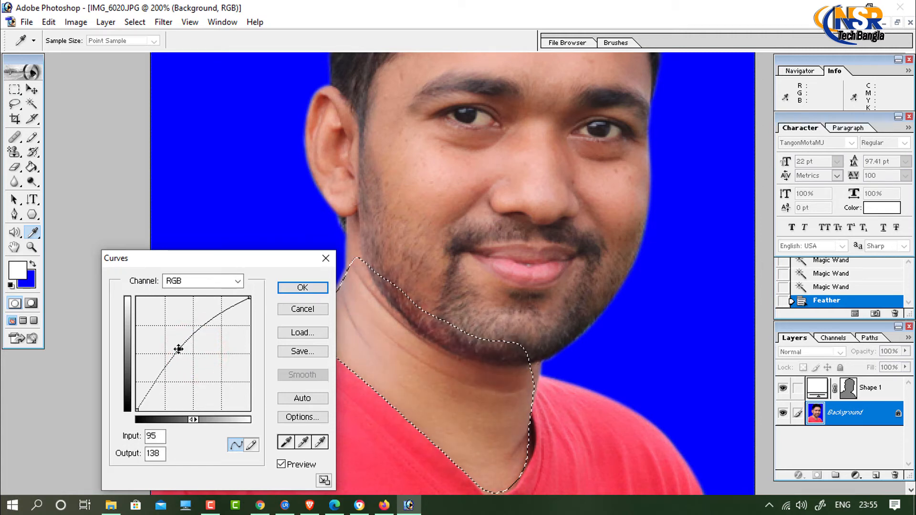
left_click(294, 288)
key("w")
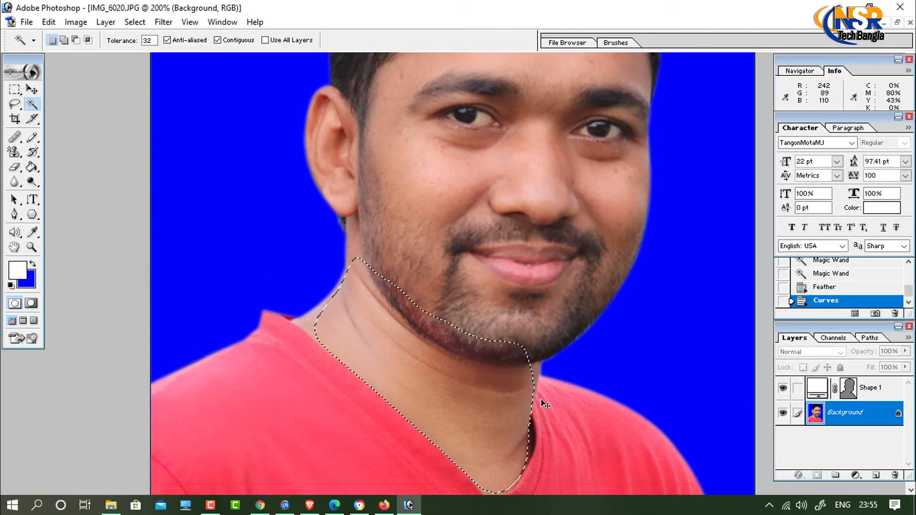
key("ctrl+d")
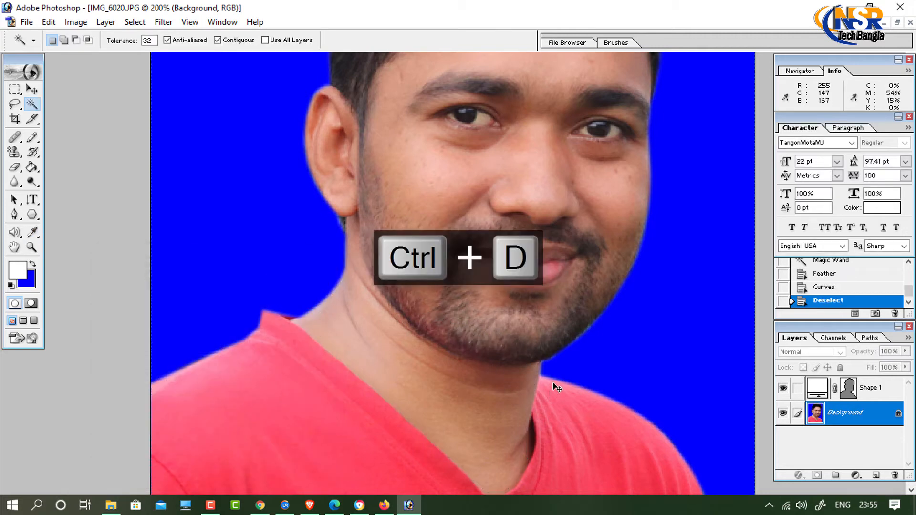
Set up the Clone Stamp tool with a brush size of 40 for retouching the forehead.
left_click(490, 328, "ctrl+alt")
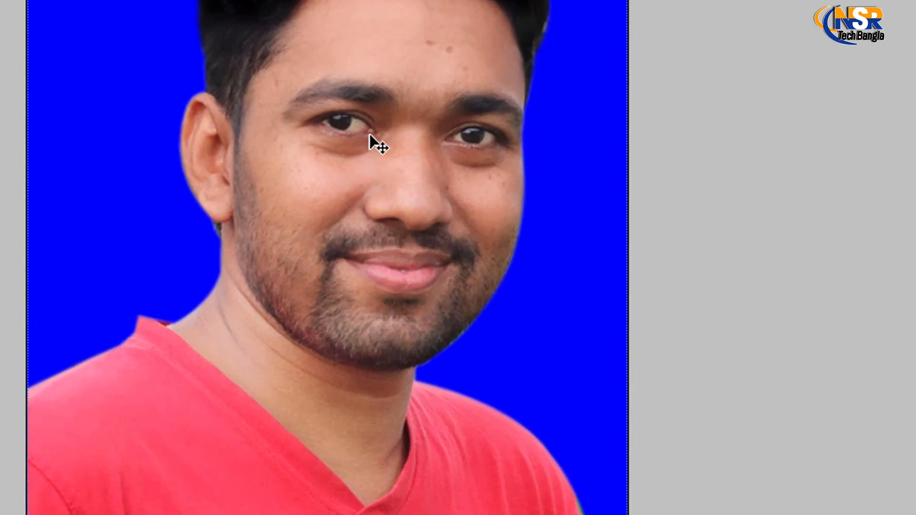
key("ctrl+space")
left_click(371, 137)
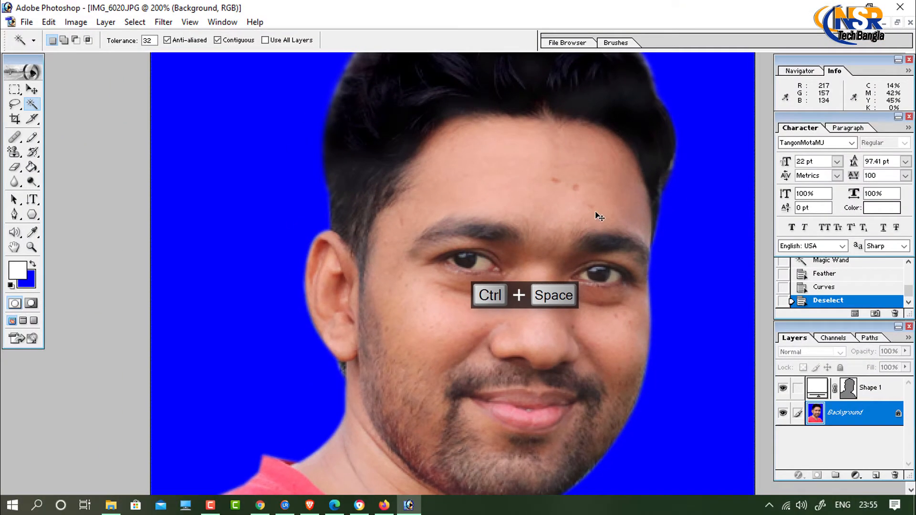
left_click(596, 212)
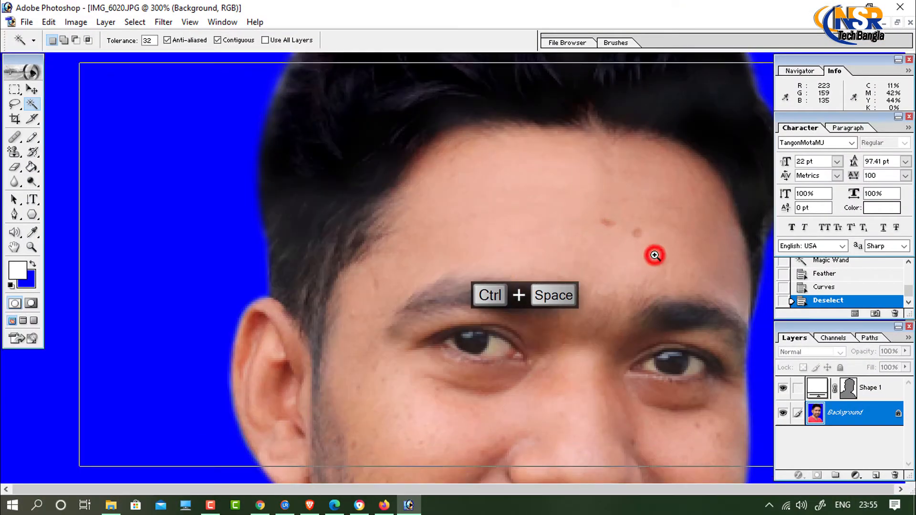
left_click(654, 256)
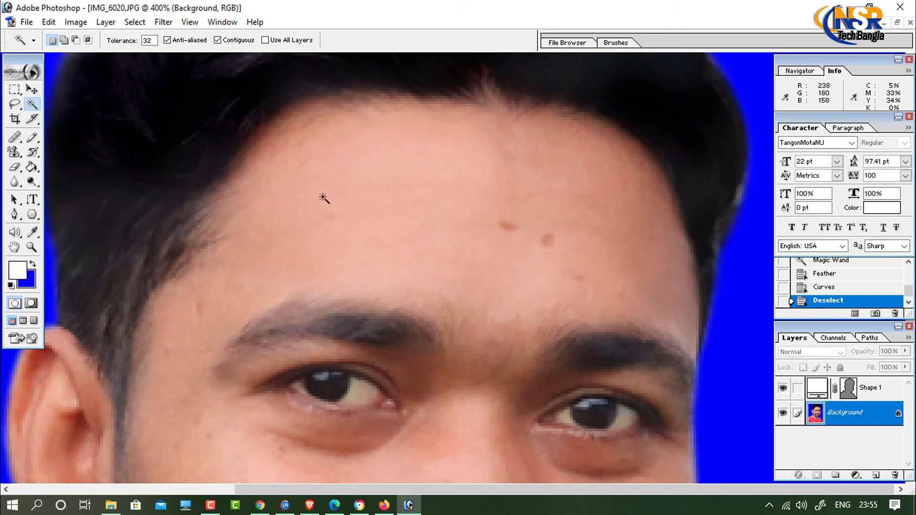
left_click(14, 153)
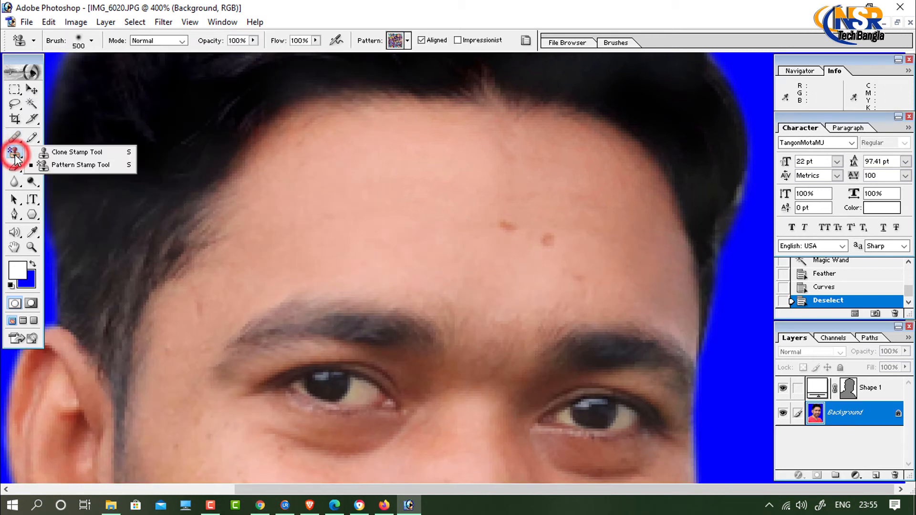
left_click(77, 152)
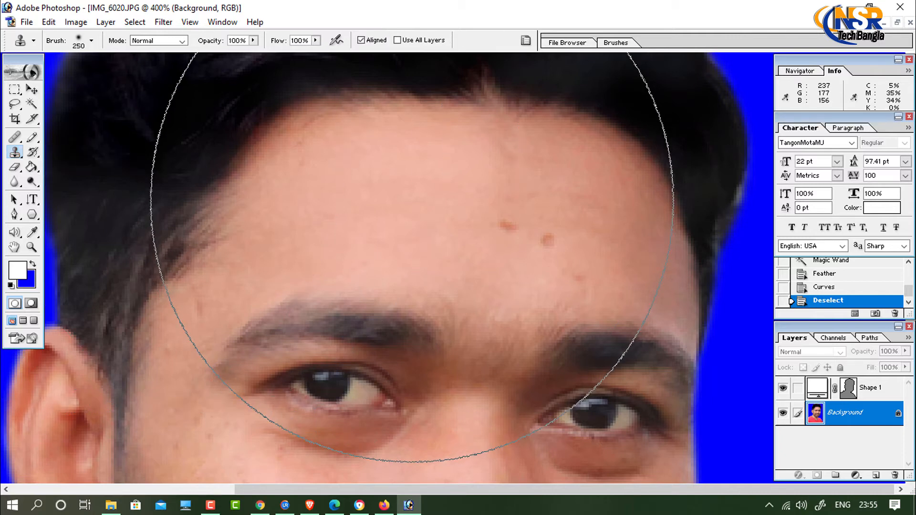
key("bracketleft")
key("bracketleft")
key("bracketleft")
key("bracketleft")
key("bracketleft")
key("bracketleft")
key("bracketleft")
key("bracketleft")
key("bracketleft")
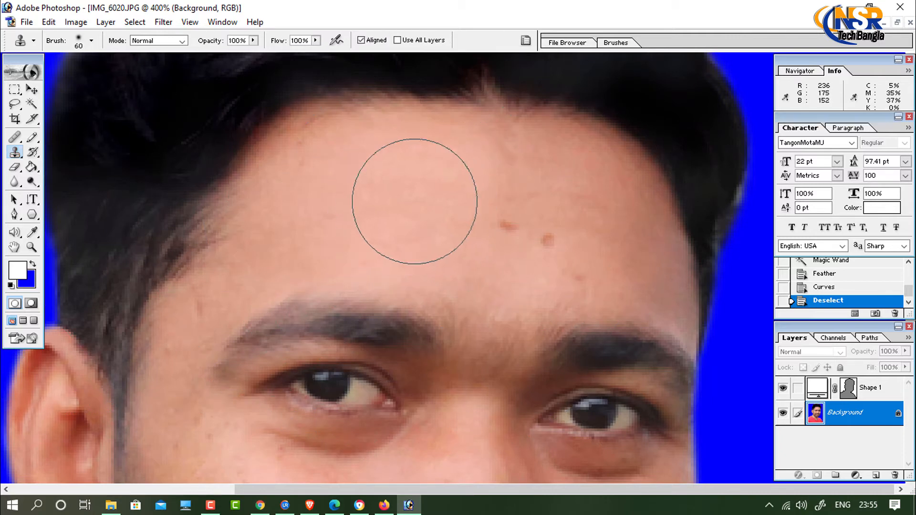
key("bracketleft")
key("bracketleft")
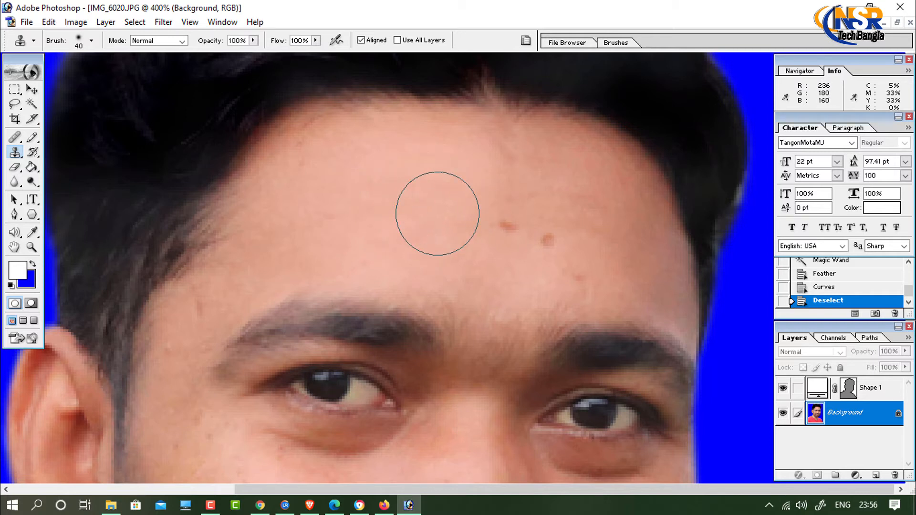
Clone clean skin from the middle of the forehead over the two dark spots beside it.
key("alt")
left_click(436, 212, "alt")
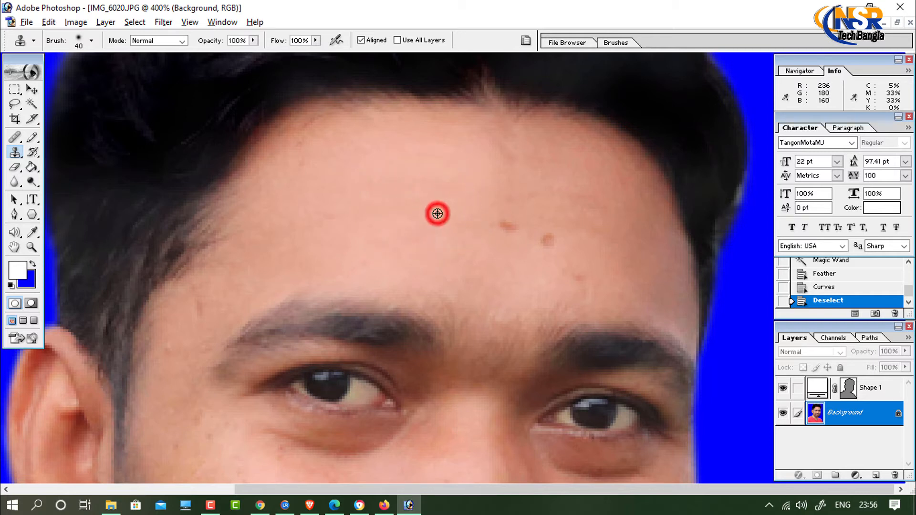
left_click(501, 217)
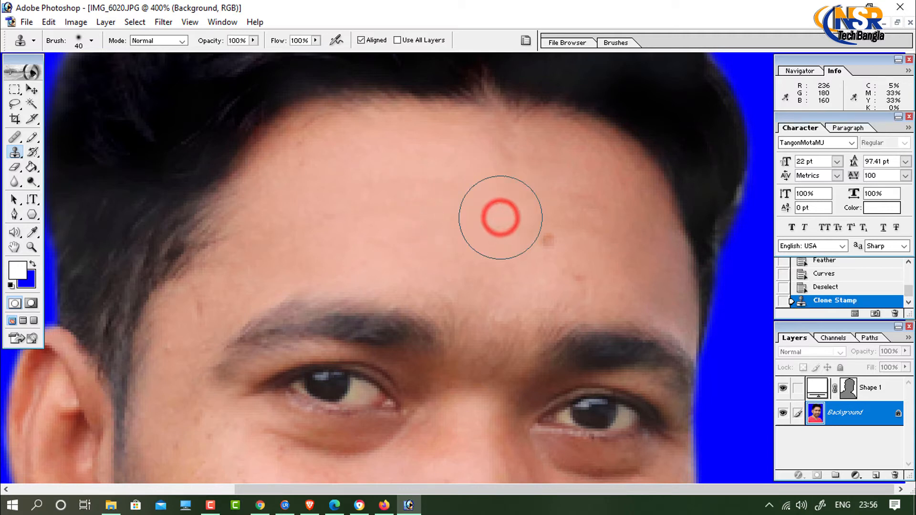
left_click(423, 221, "alt")
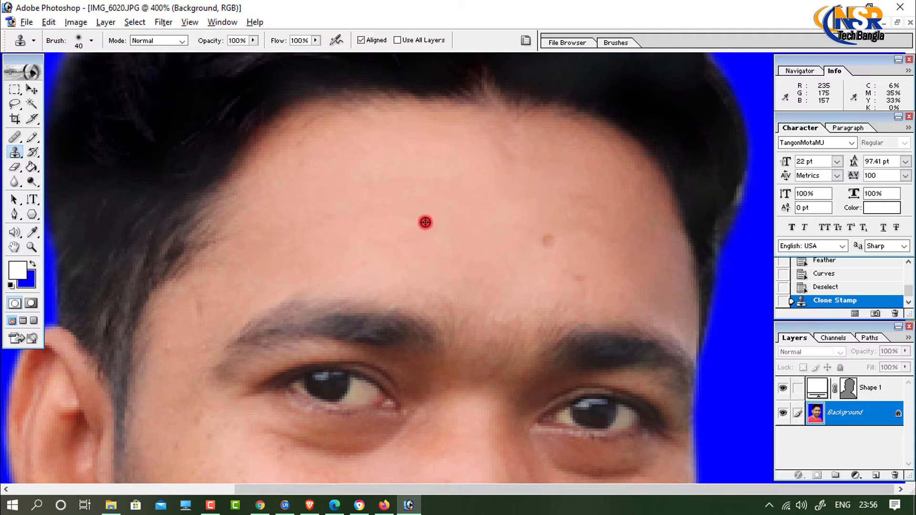
left_click(552, 241)
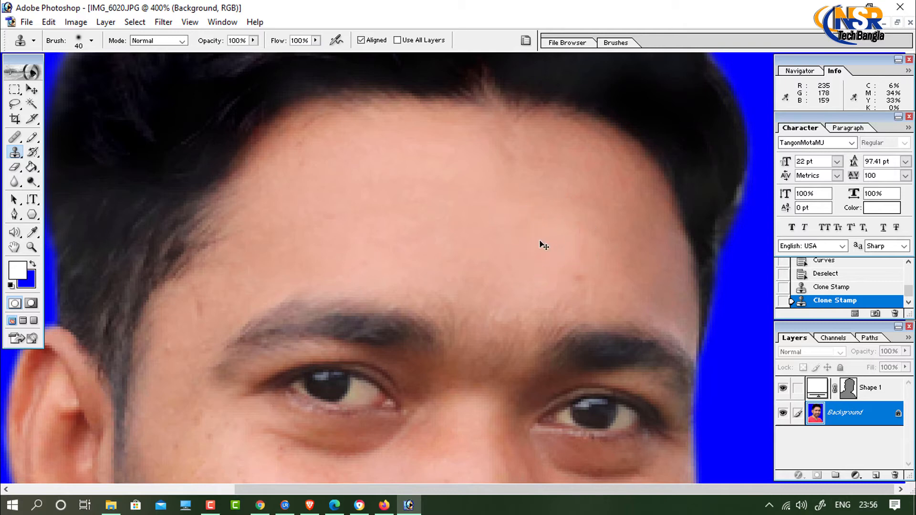
left_click(477, 239, "ctrl+alt")
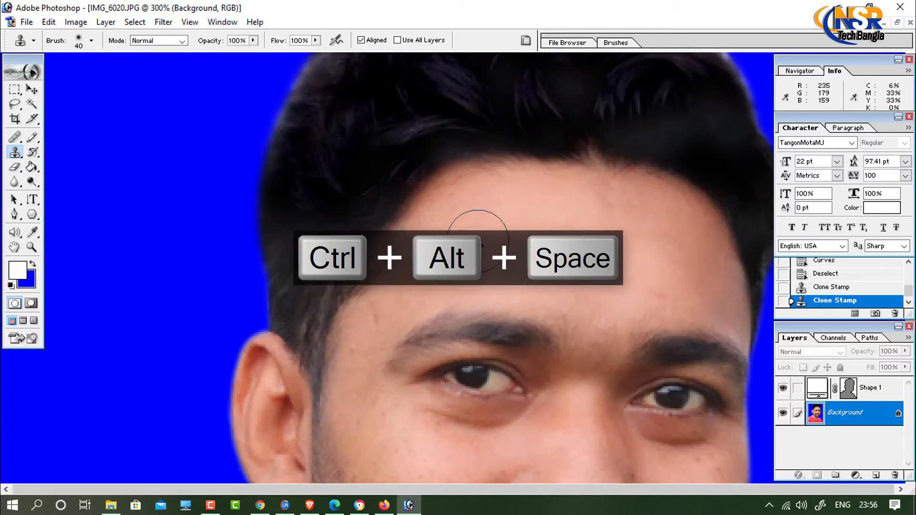
left_click(481, 244, "ctrl+alt")
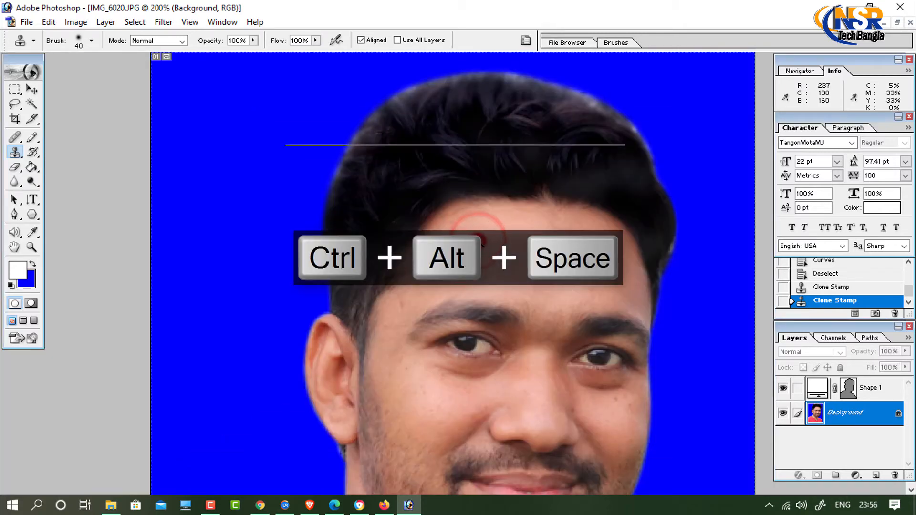
left_click(481, 245, "ctrl+alt")
left_click(481, 244, "ctrl+alt")
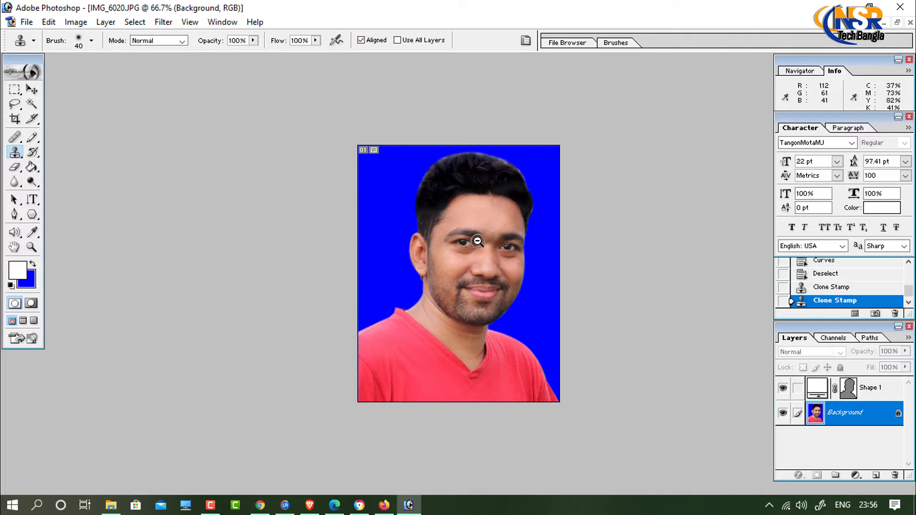
Create a blank A4 document, 210 × 297 mm at 300 pixels/inch, in RGB Color with white contents.
key("ctrl+n")
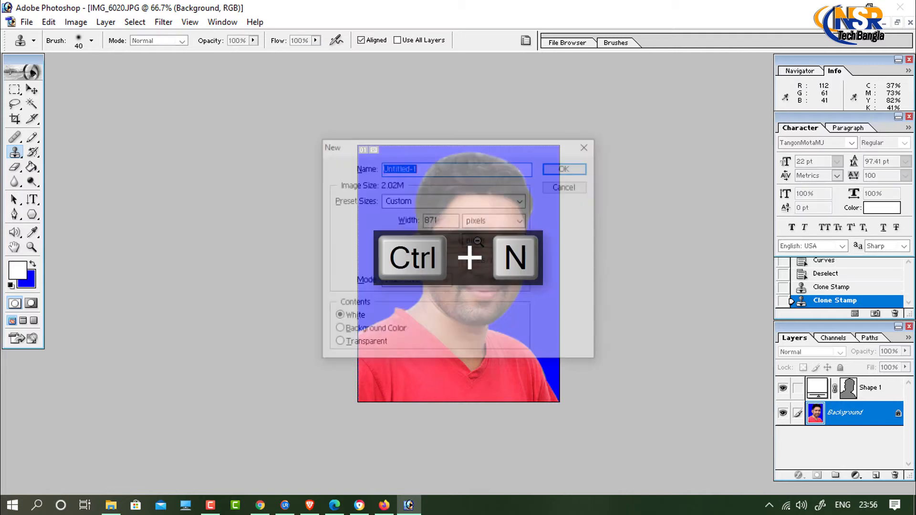
left_click(337, 316)
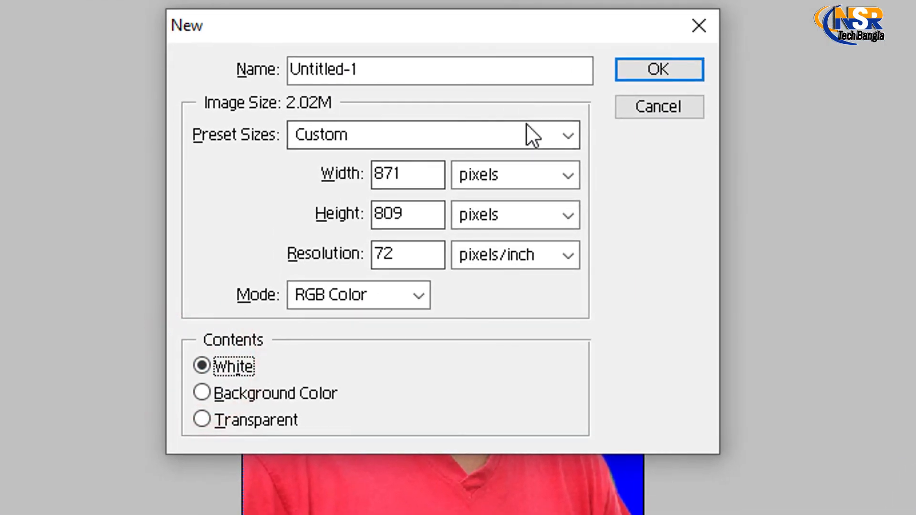
left_click(507, 200)
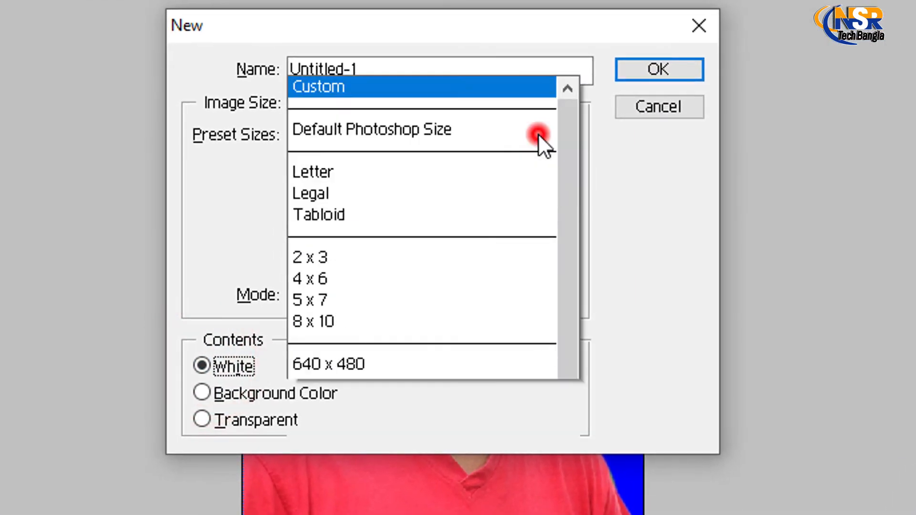
scroll(429, 210, "down", 3)
left_click(301, 320)
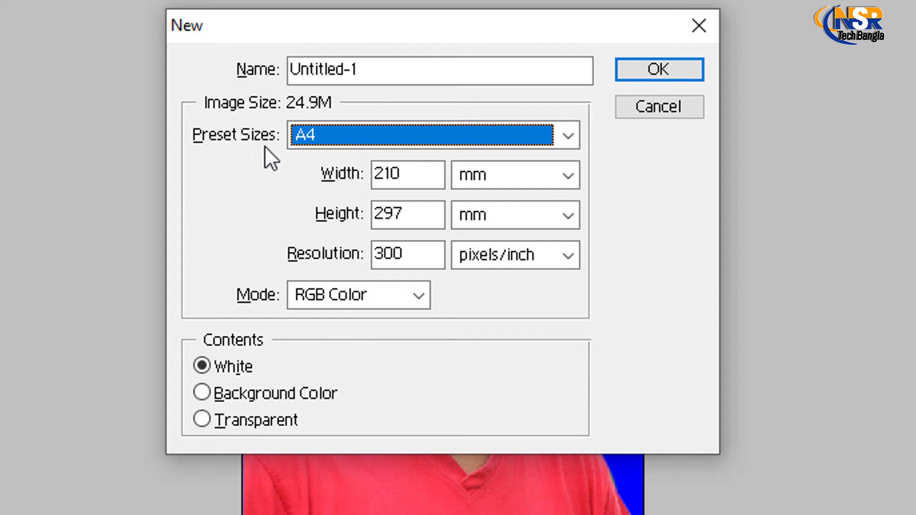
left_click(646, 73)
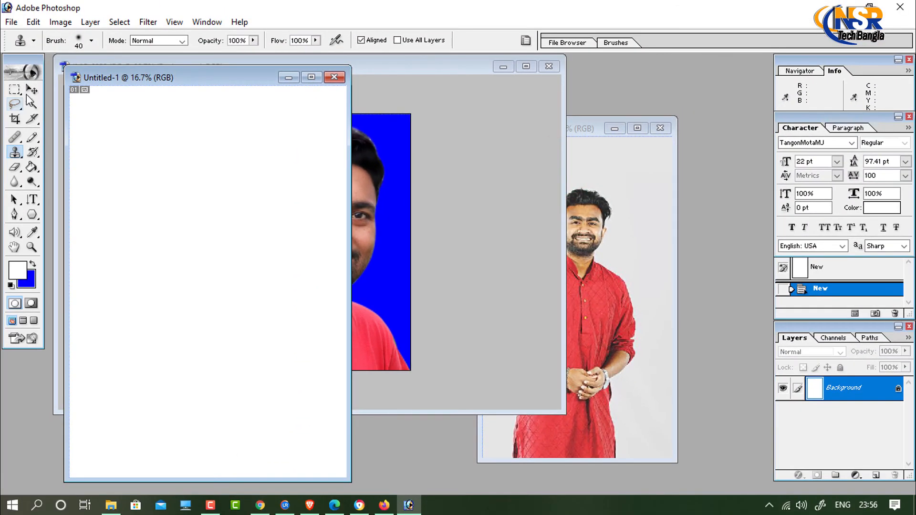
Copy the entire retouched portrait into the blank A4 document and place it in the page's top-left corner.
left_click(30, 91)
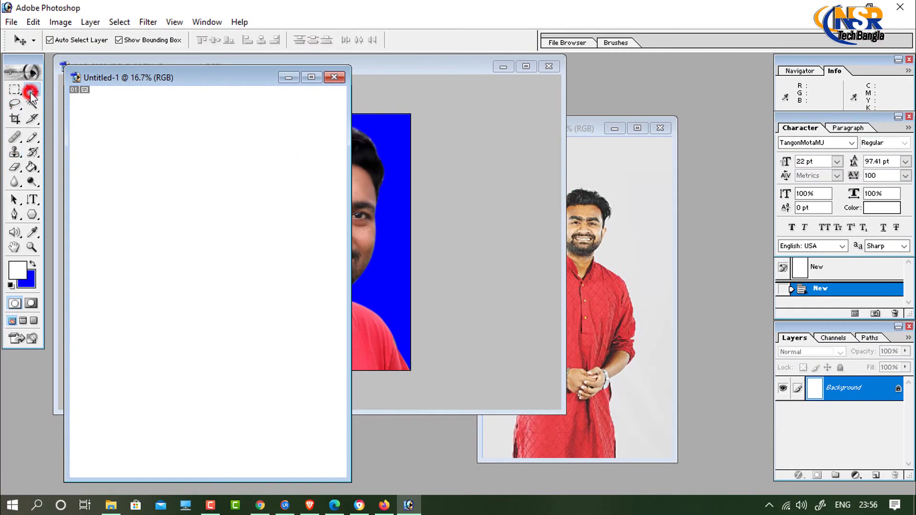
left_click_drag(174, 78, 581, 95)
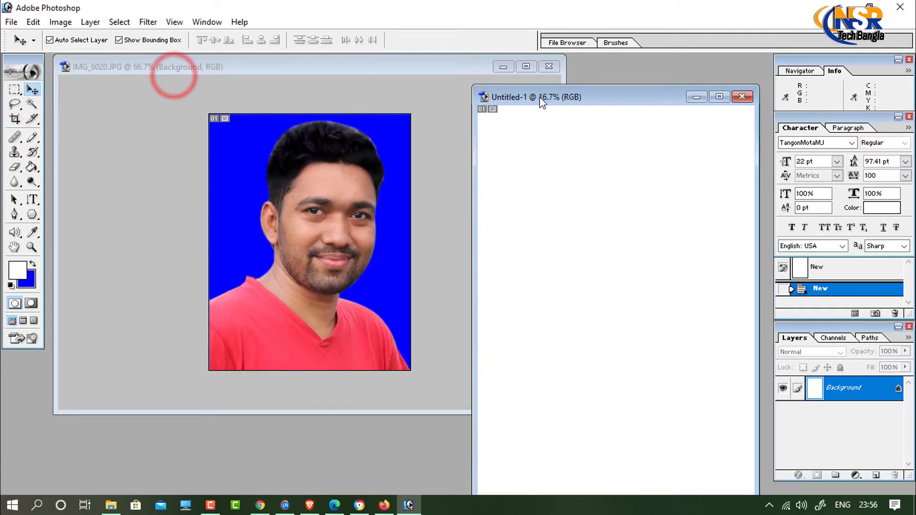
left_click(326, 190)
key("ctrl+a")
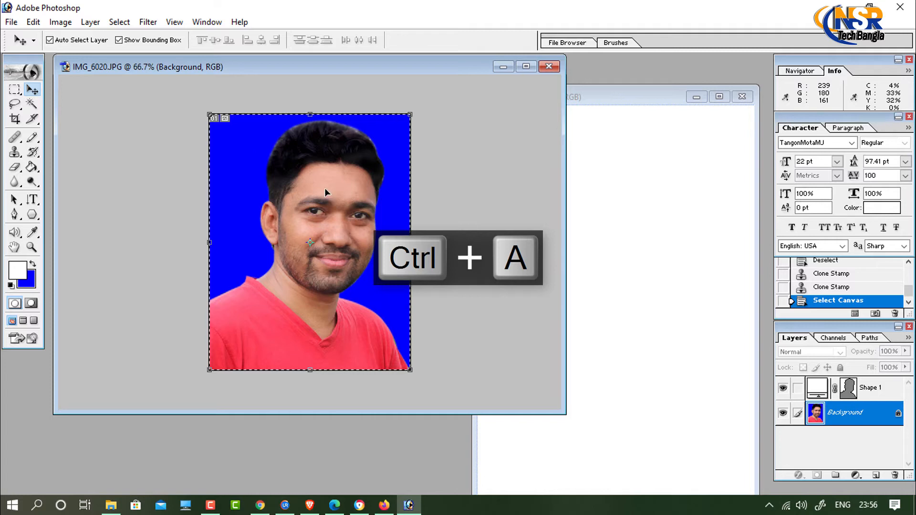
key("ctrl+c")
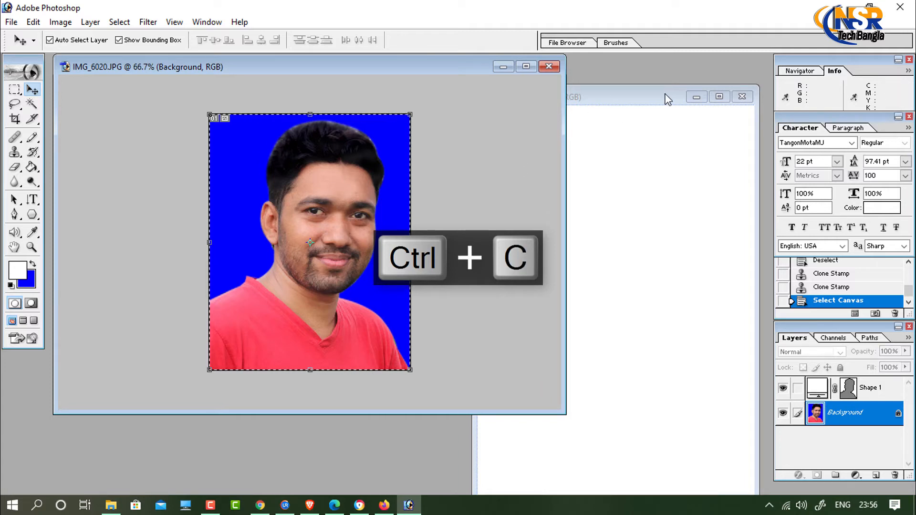
left_click(718, 96)
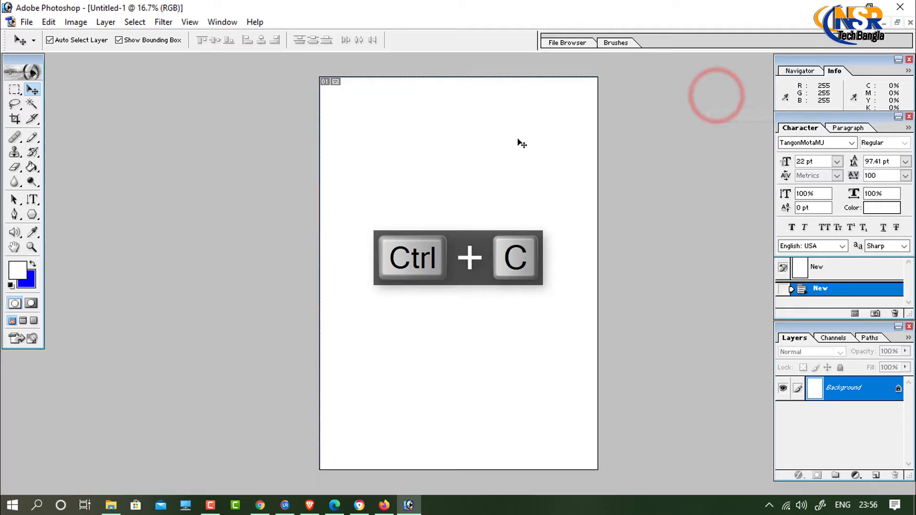
key("ctrl+v")
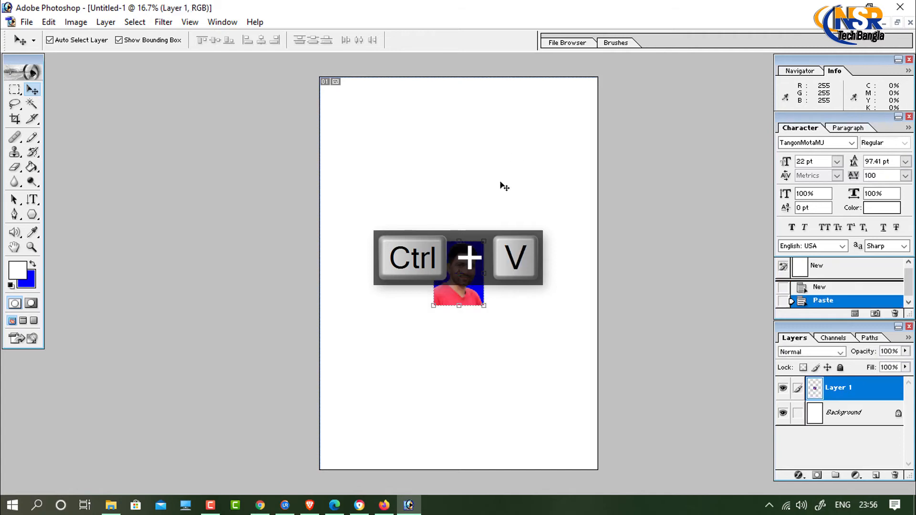
left_click_drag(475, 282, 363, 125)
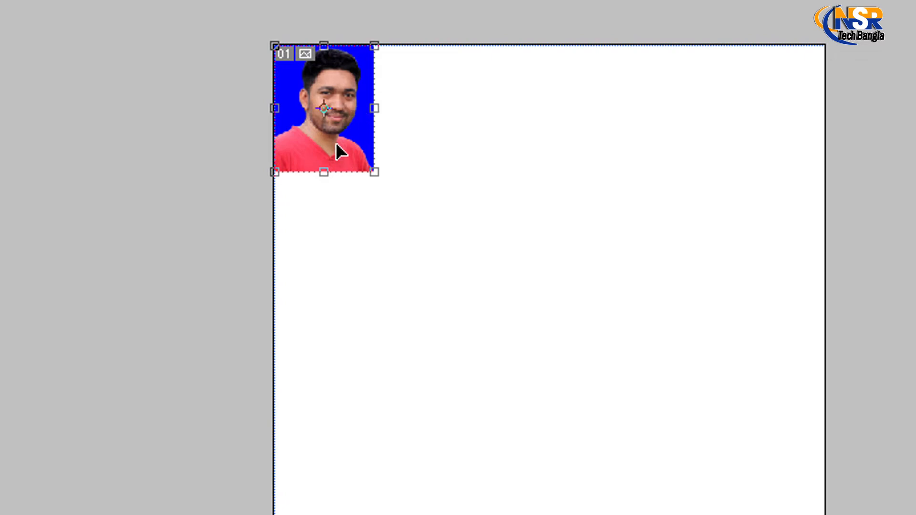
Duplicate the portrait four times to form a row of five across the top of the page.
left_click_drag(337, 145, 763, 137)
left_click(539, 147)
left_click(654, 143)
left_click(762, 136)
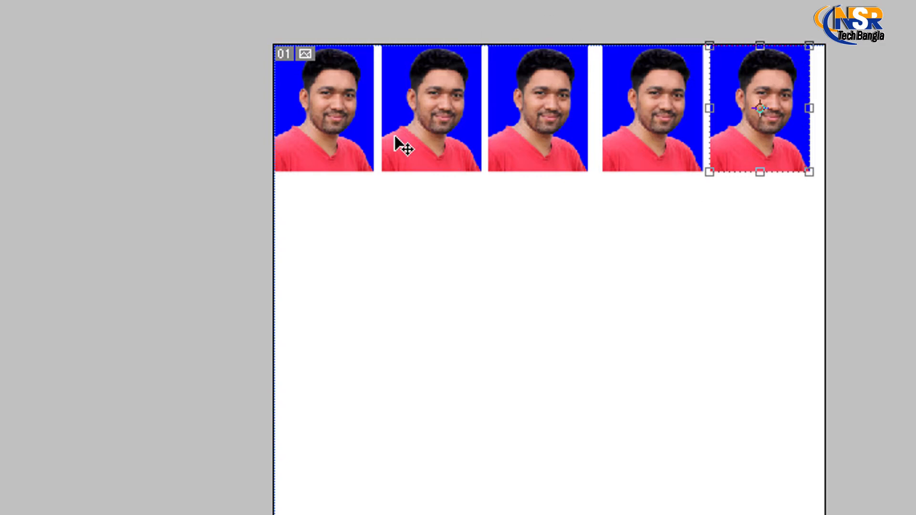
Select all five portraits together and distribute them evenly by their horizontal centres.
key("ctrl+space")
left_click(721, 193)
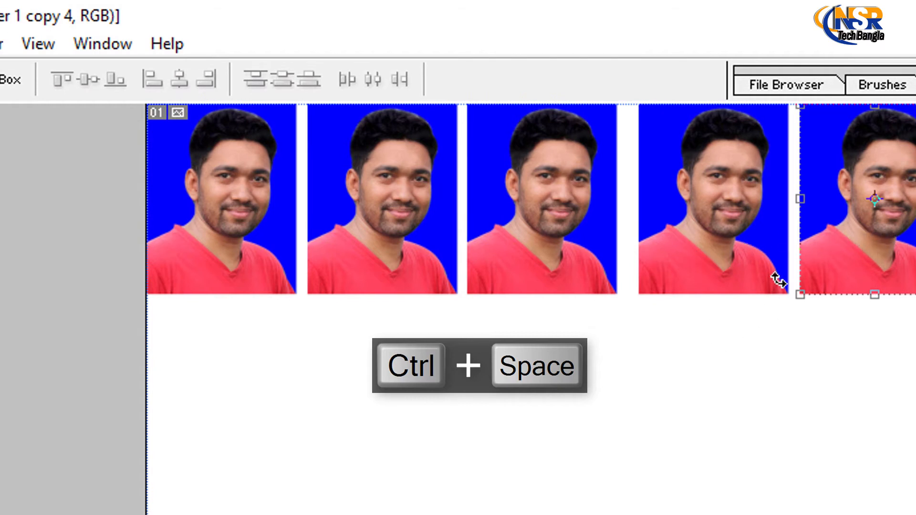
left_click(887, 233)
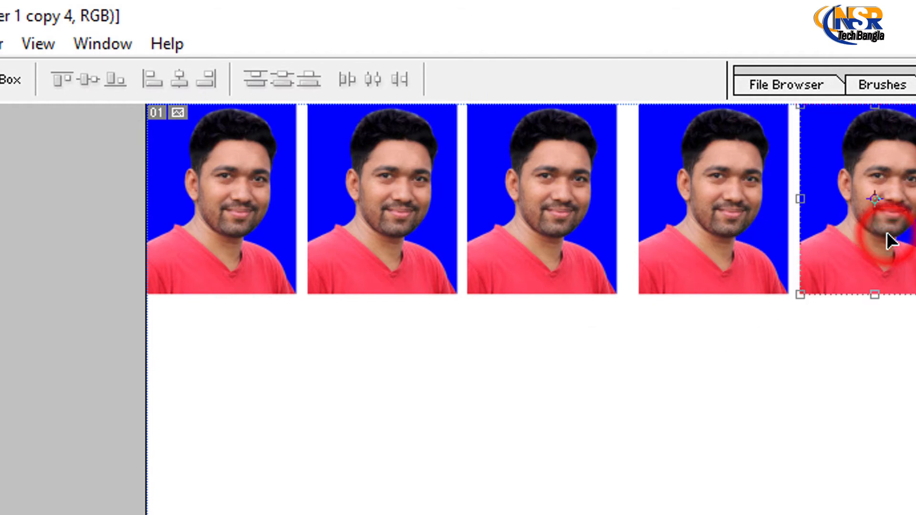
left_click(701, 240, "shift")
left_click(528, 243, "shift")
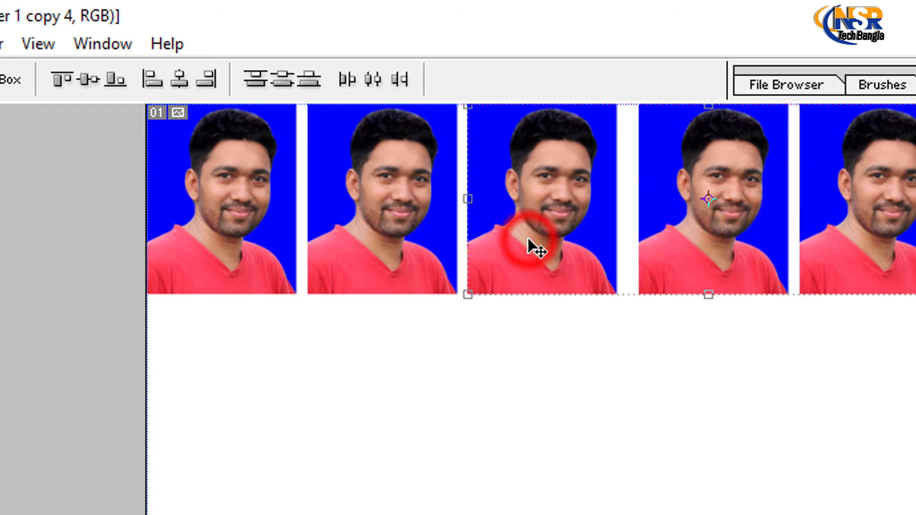
left_click(387, 244, "shift")
left_click(203, 231, "shift")
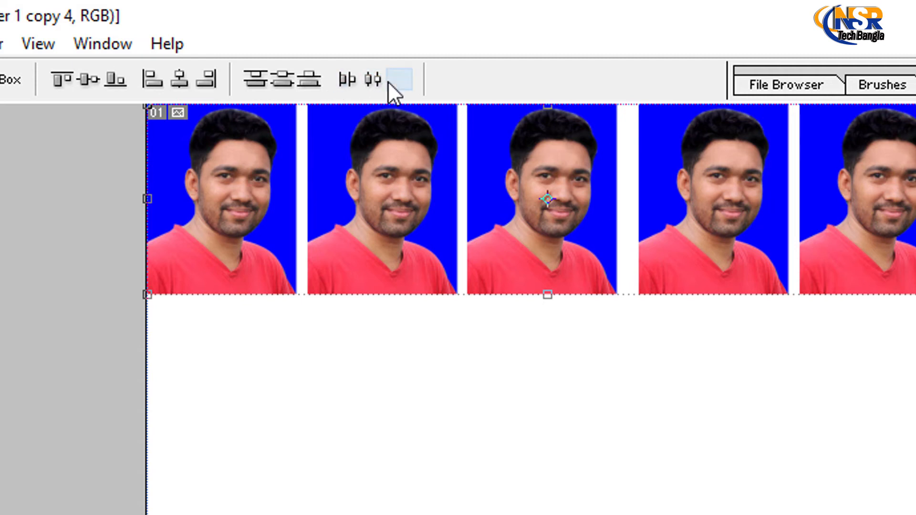
left_click(375, 77)
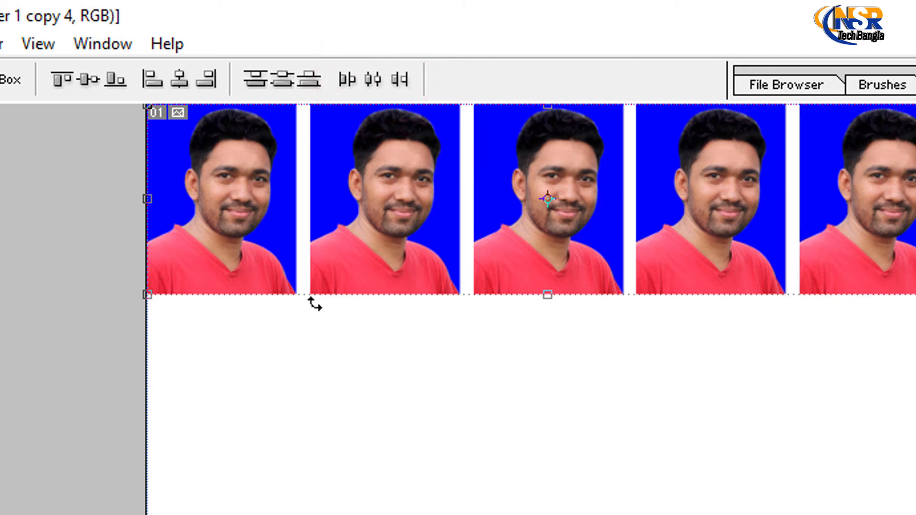
Align the five portraits by their vertical centres and move the row slightly inward from the page's top and left edges.
left_click(87, 79)
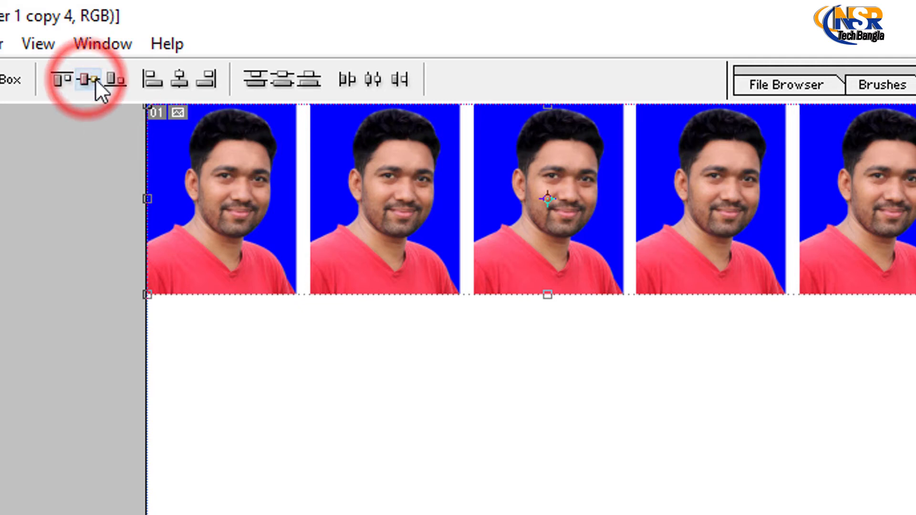
left_click(559, 244)
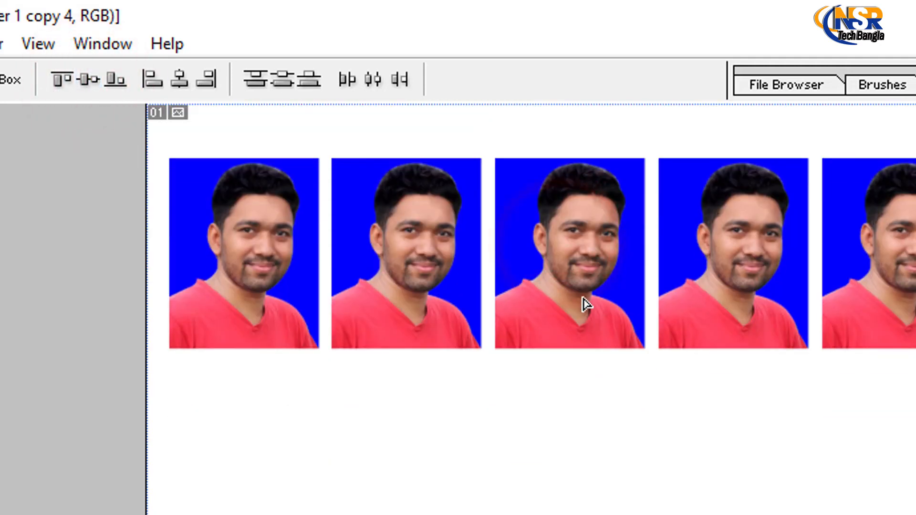
Move the row of five portraits flush into the page's top-left corner and merge its linked layers into one.
left_click_drag(586, 304, 562, 246)
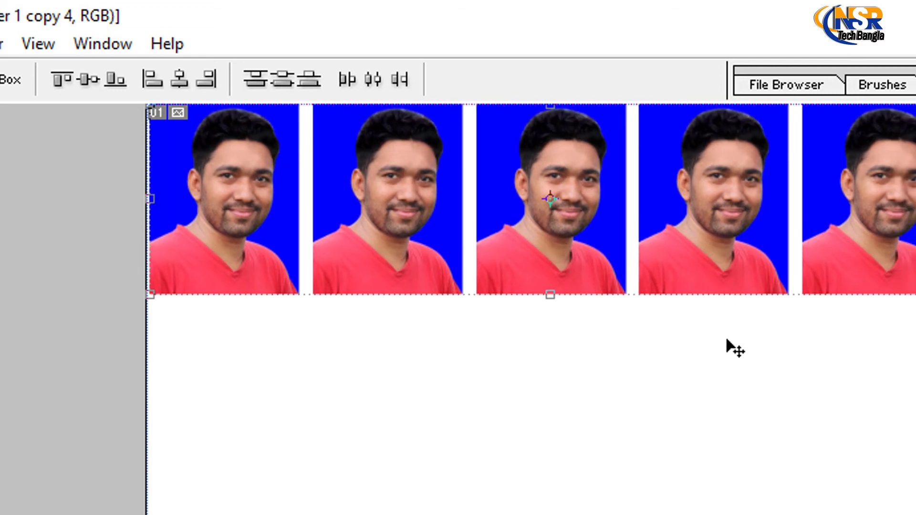
key("ctrl+alt+space")
left_click(601, 444)
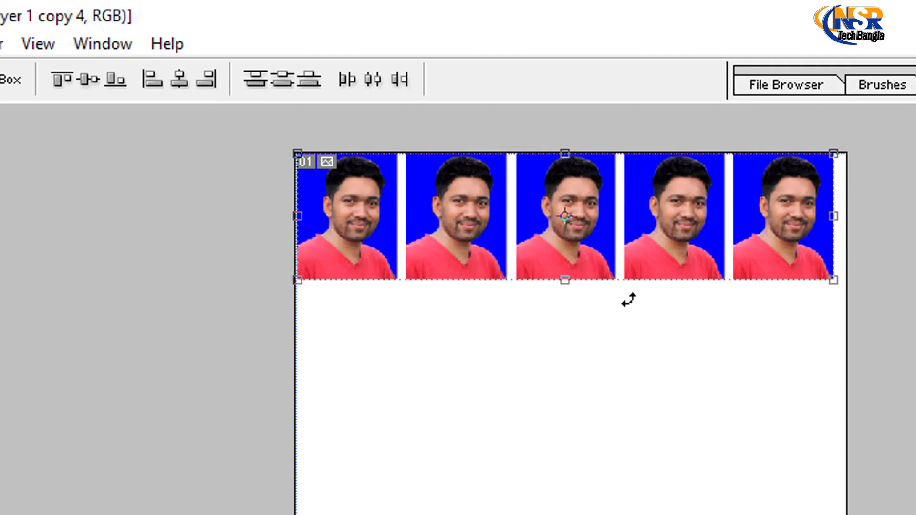
key("ctrl+e")
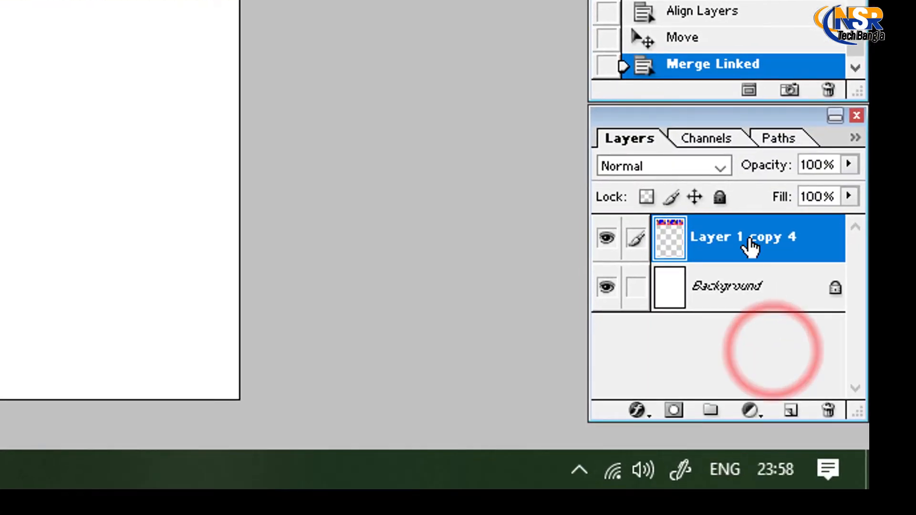
key("ctrl+alt+z")
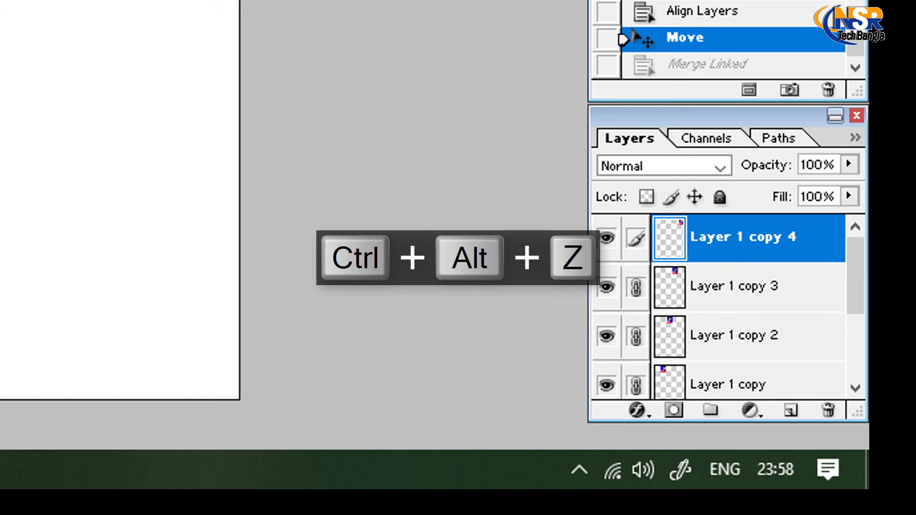
key("ctrl+e")
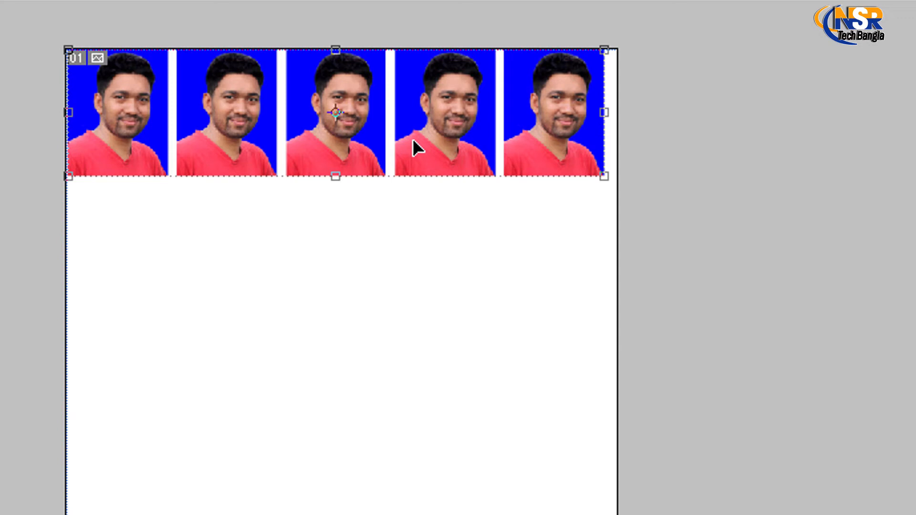
Duplicate the merged row four times down the page to form five rows, and nudge the lowest row slightly upward.
left_click_drag(432, 153, 507, 405)
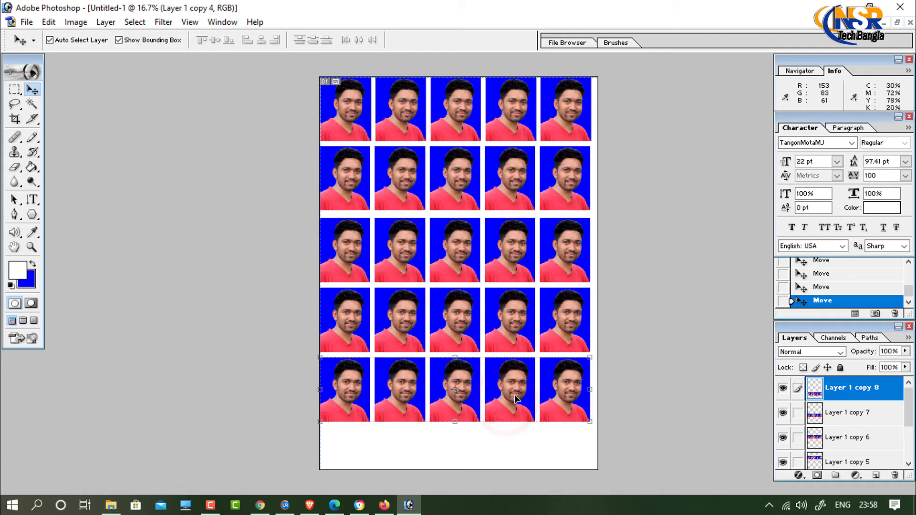
key("shift+Up")
key("shift+Up")
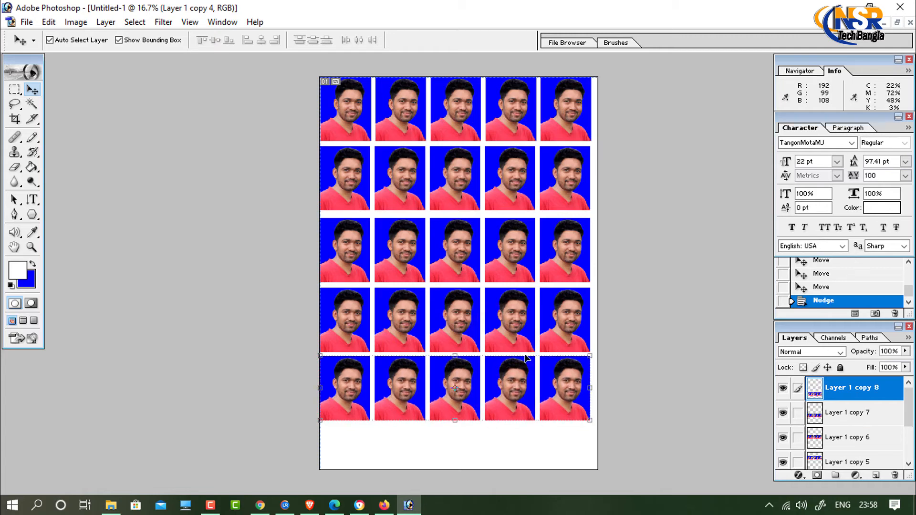
Switch to the IMG_6020.JPG portrait, clear its selection and maximise its document window.
left_click(898, 22)
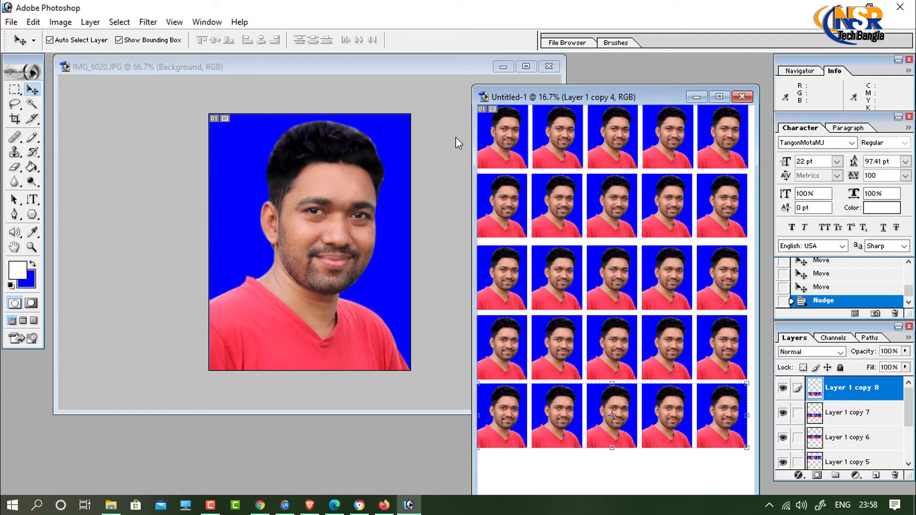
left_click(452, 68)
key("ctrl+a")
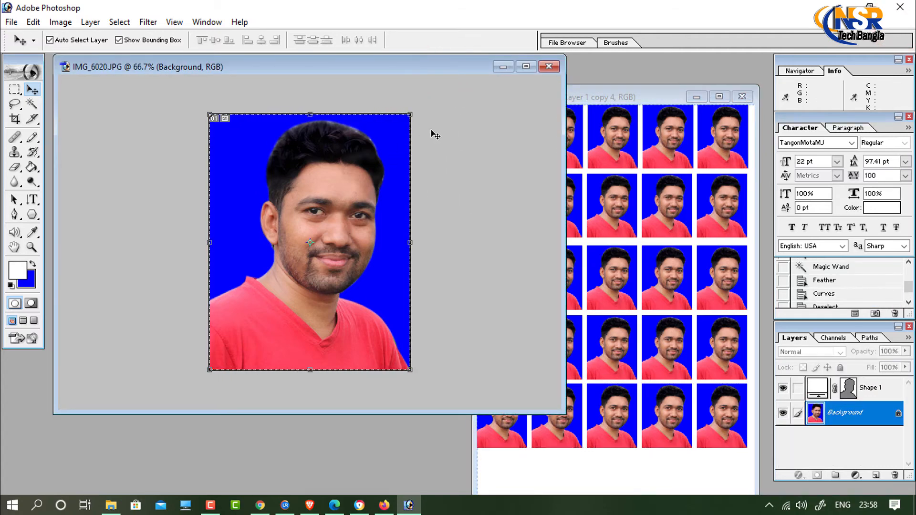
key("ctrl+d")
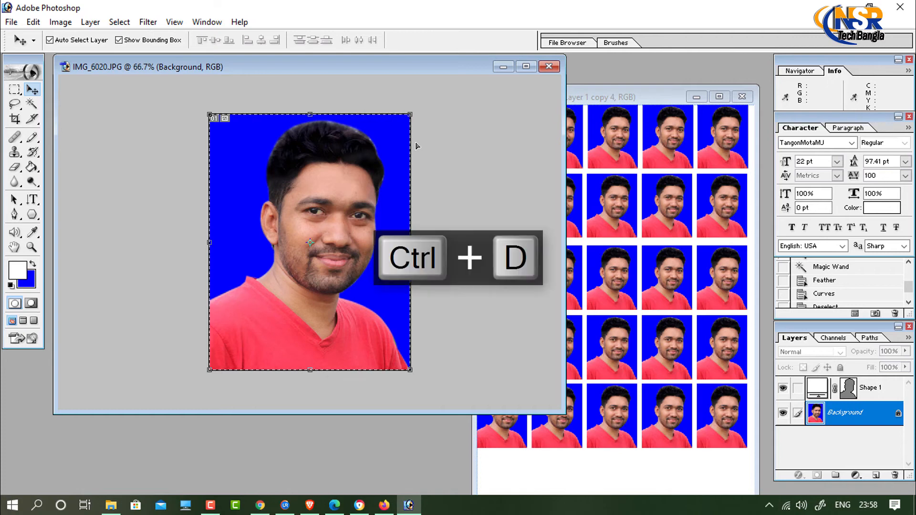
left_click(526, 67)
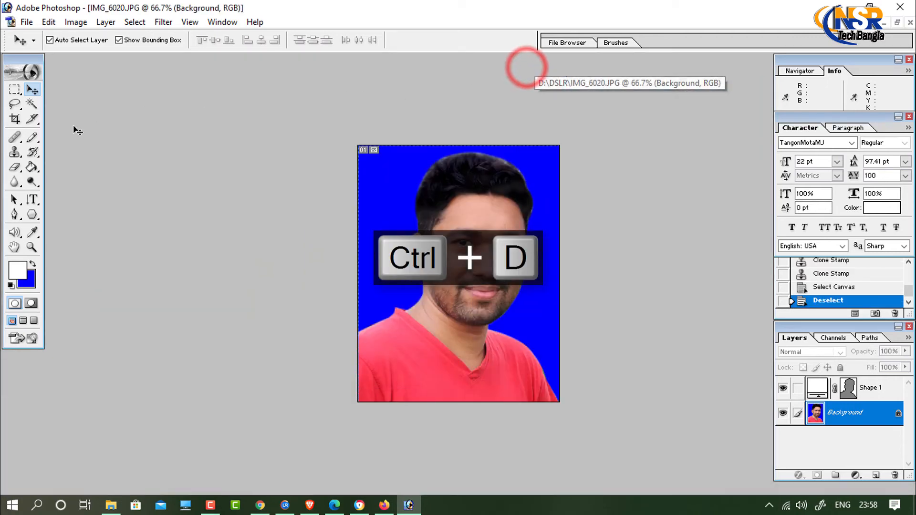
Crop the whole portrait to 1.5 in × 1.91 in at a resolution of 150 pixels/inch.
left_click(14, 119)
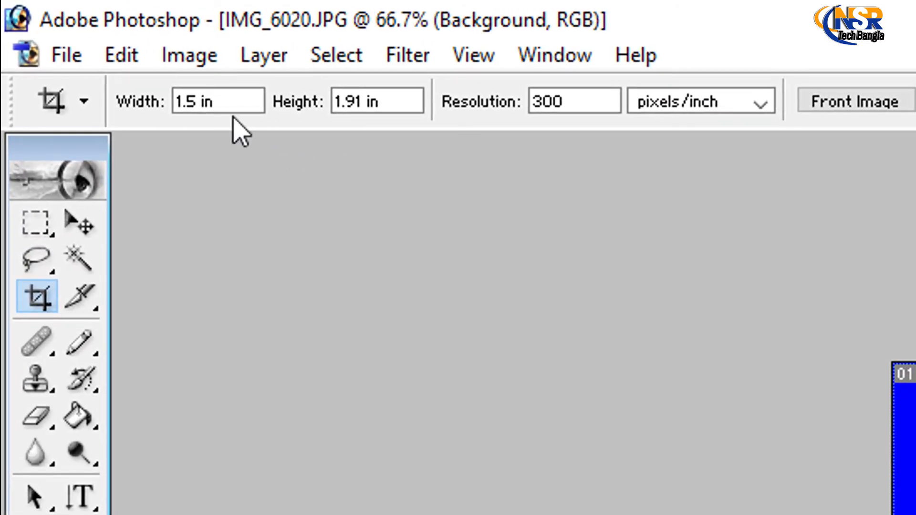
left_click(380, 101)
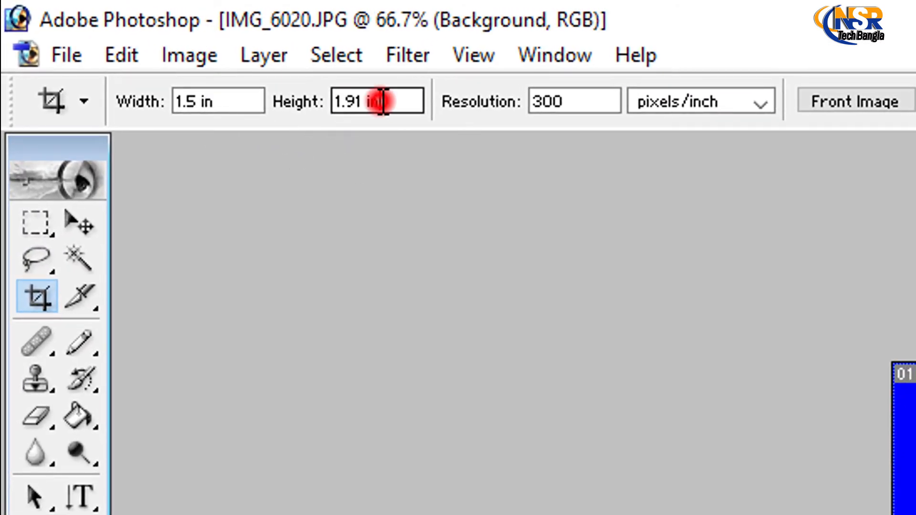
left_click(577, 98)
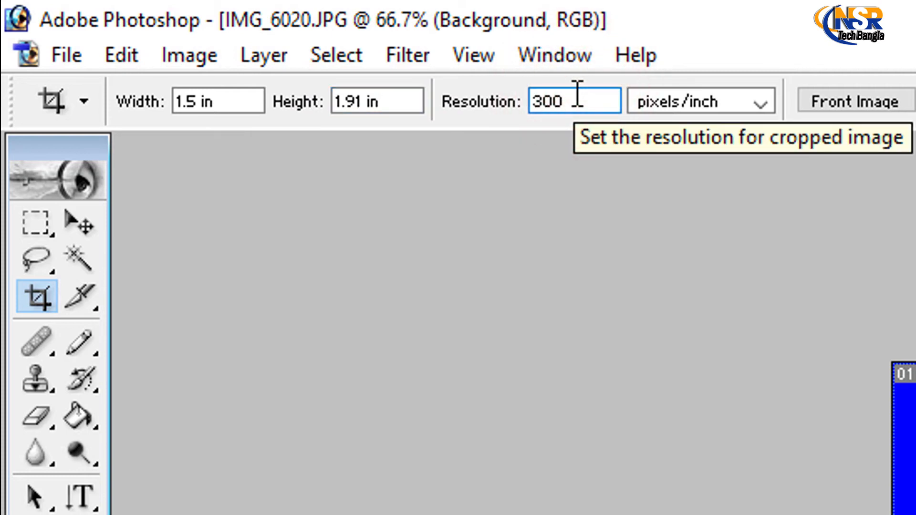
key("BackSpace")
key("BackSpace")
type("1")
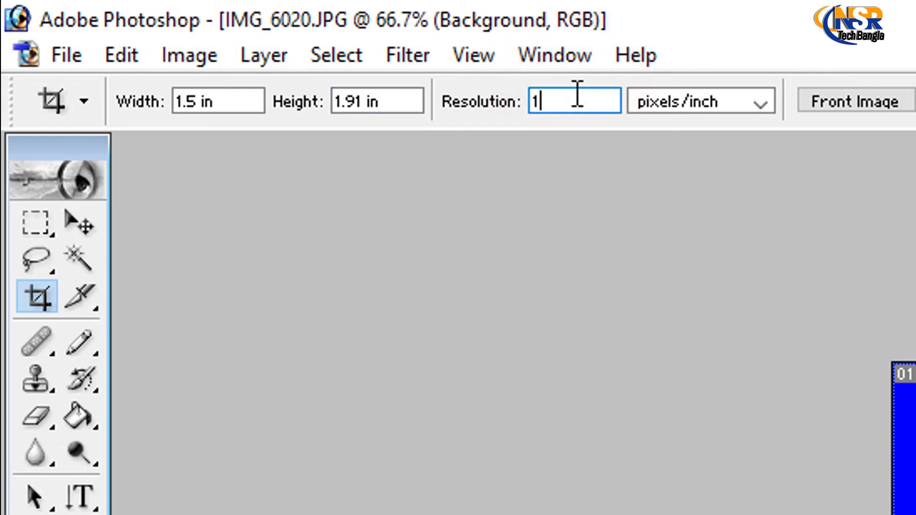
type("3")
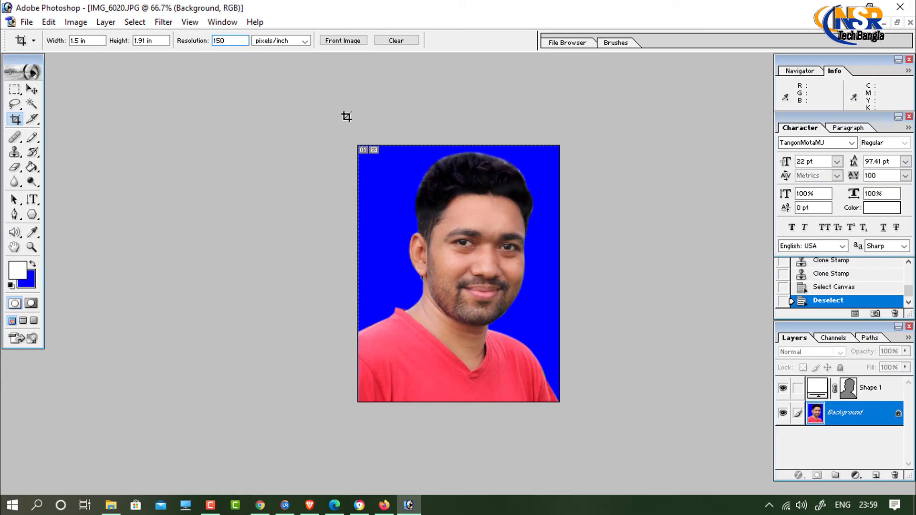
left_click_drag(321, 91, 569, 463)
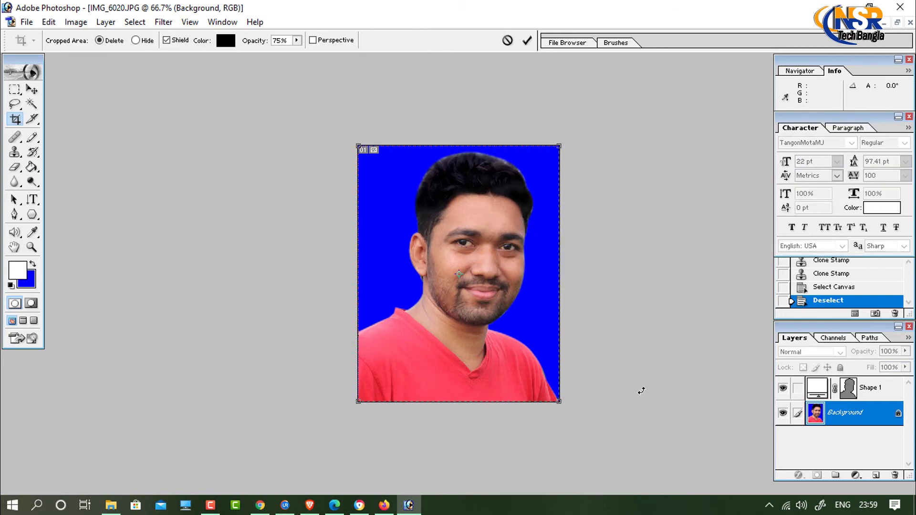
key("Return")
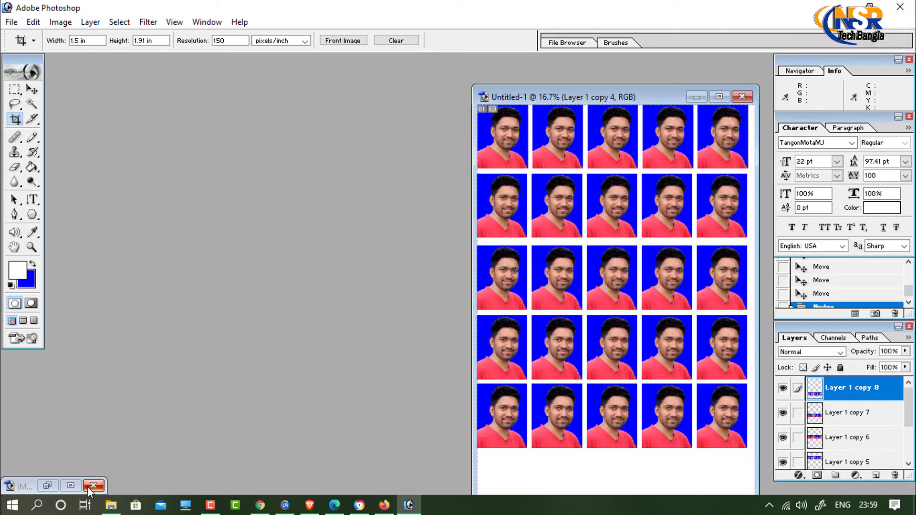
Copy the cropped portrait into the A4 document and place it beneath the lowest row at the page's left edge.
left_click(47, 485)
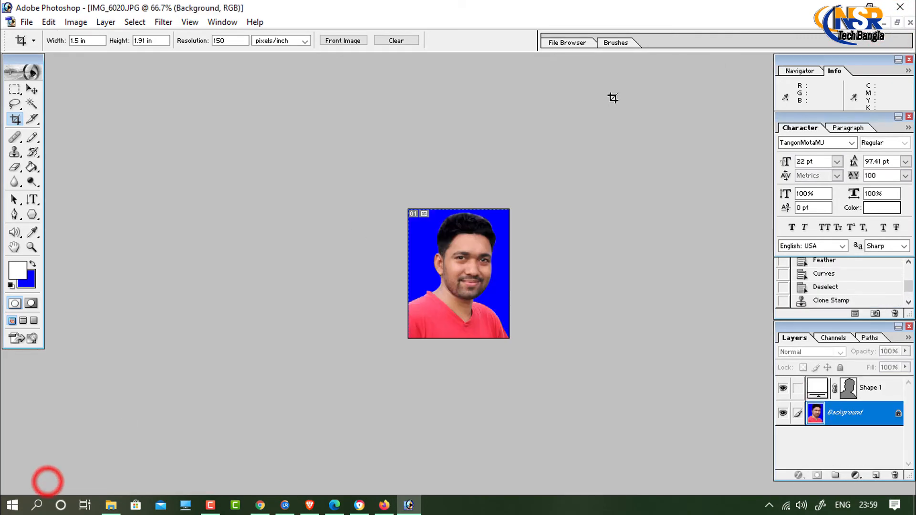
left_click(899, 23)
left_click(32, 90)
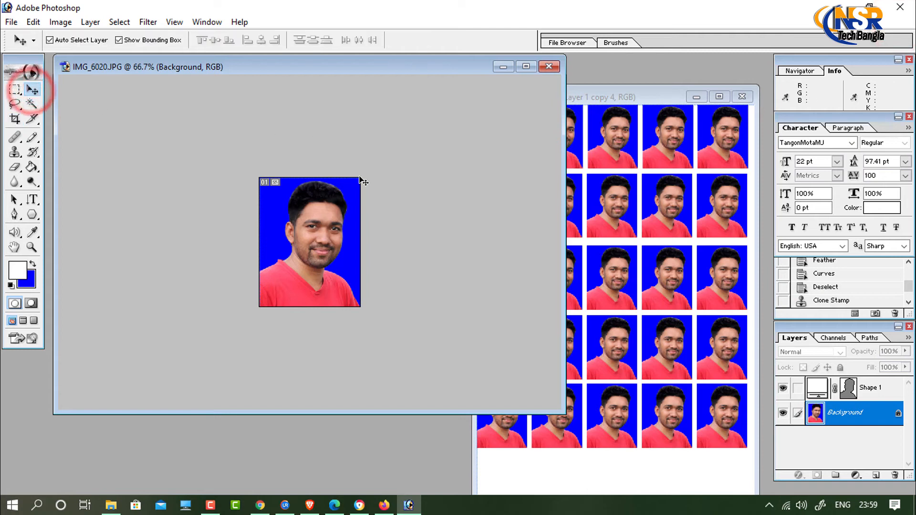
left_click(370, 147)
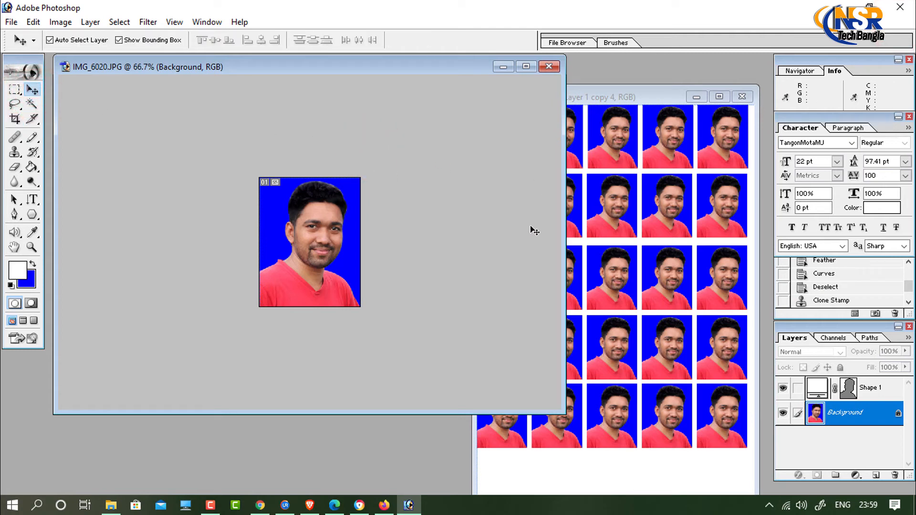
left_click_drag(342, 256, 597, 467)
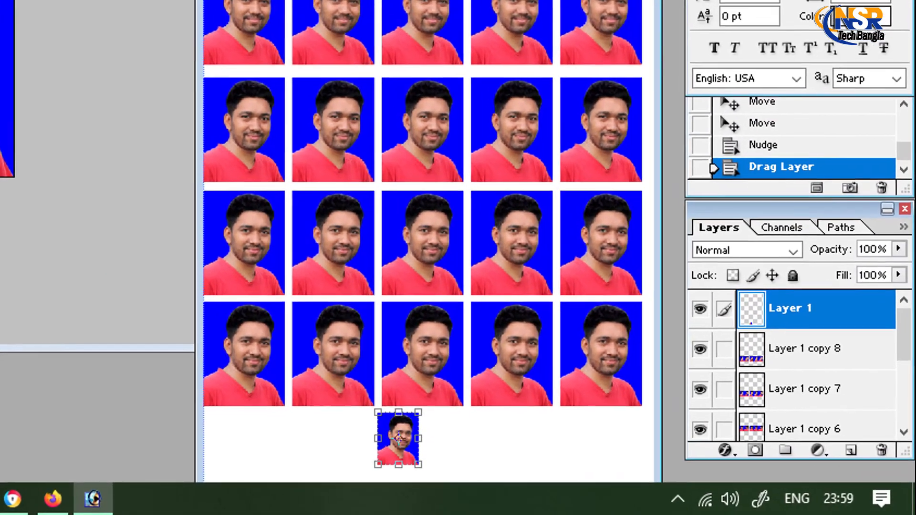
key("f")
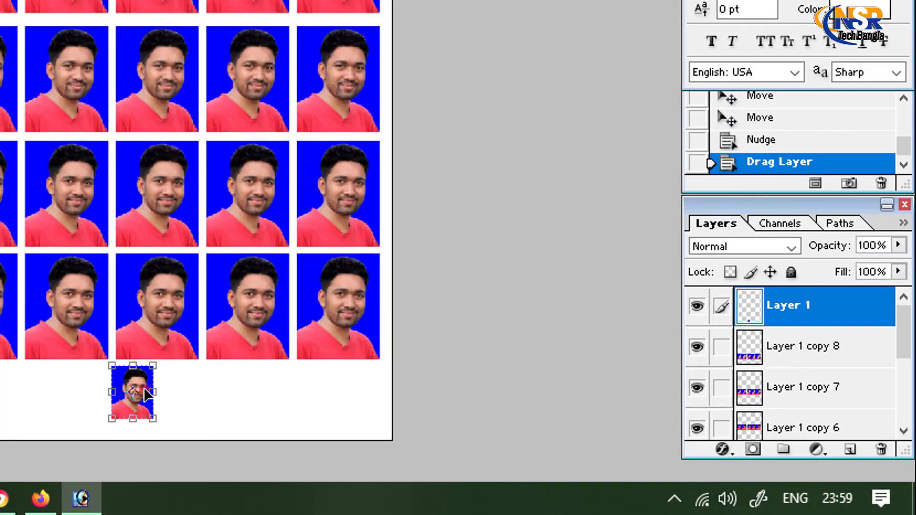
left_click_drag(148, 394, 0, 394)
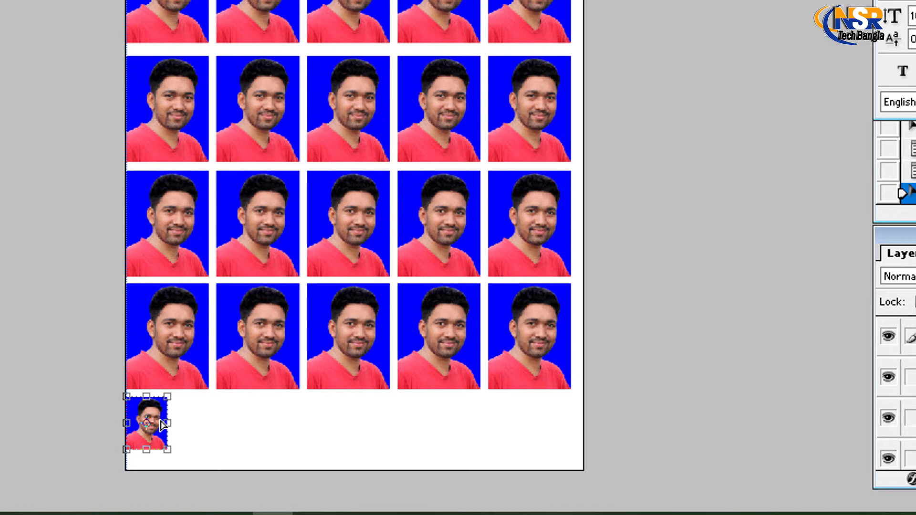
Duplicate the small portrait eight times to form a row of nine across the bottom of the page.
left_click_drag(183, 430, 204, 433)
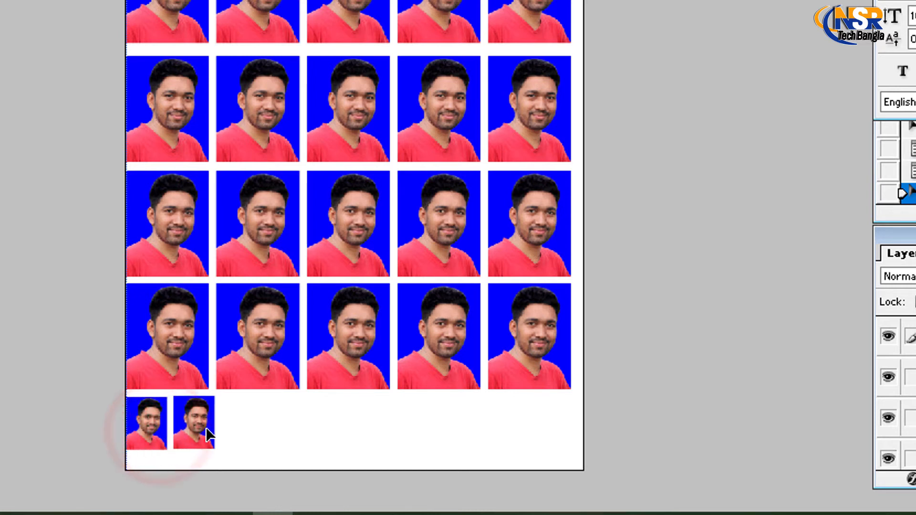
key("ctrl+t")
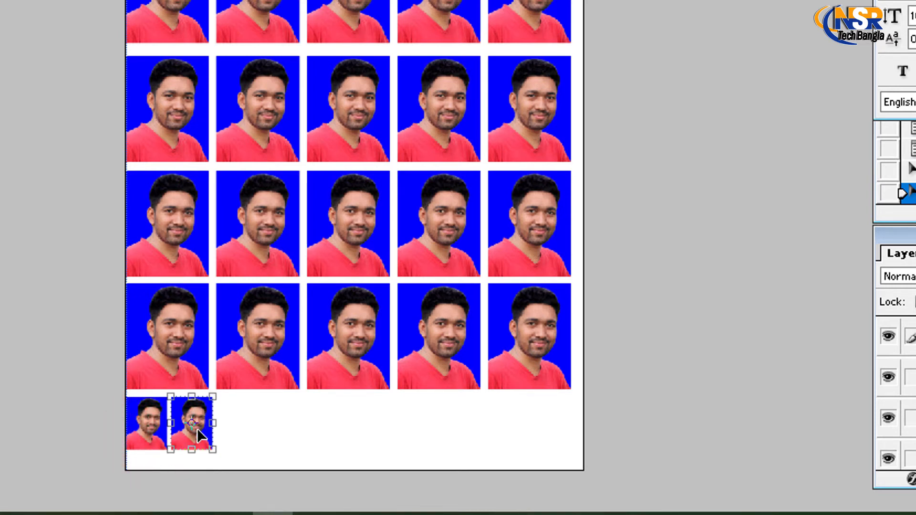
key("Return")
left_click_drag(191, 430, 521, 432)
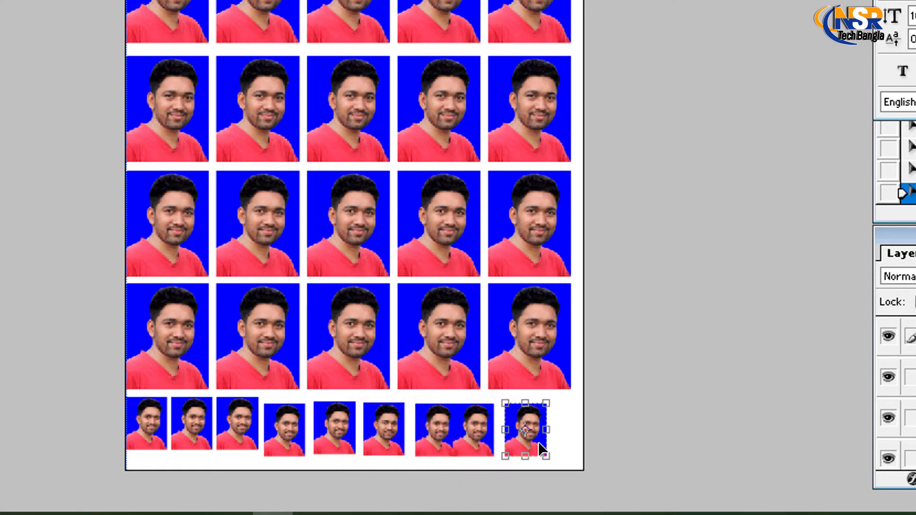
Select all nine small portraits in the bottom row together by linking their layers.
left_click(472, 449, "ctrl+shift")
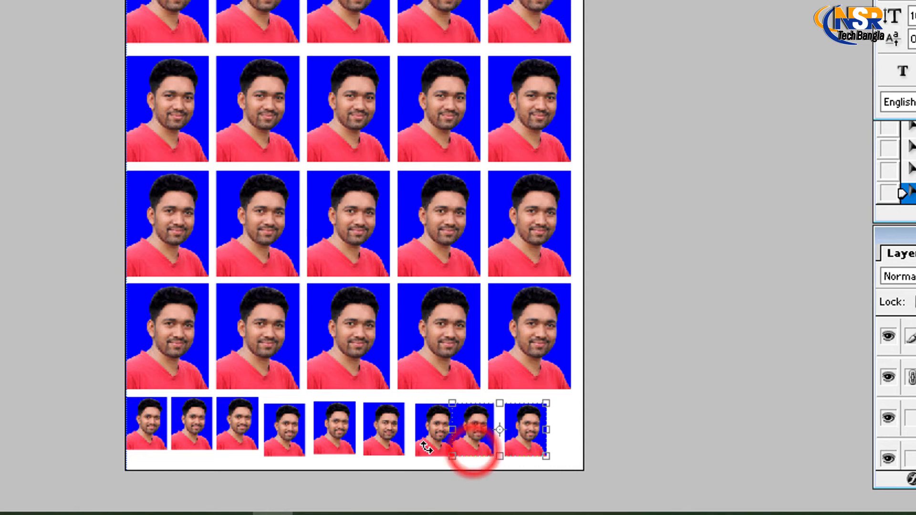
left_click(425, 450, "ctrl+shift")
left_click(379, 454, "ctrl+shift")
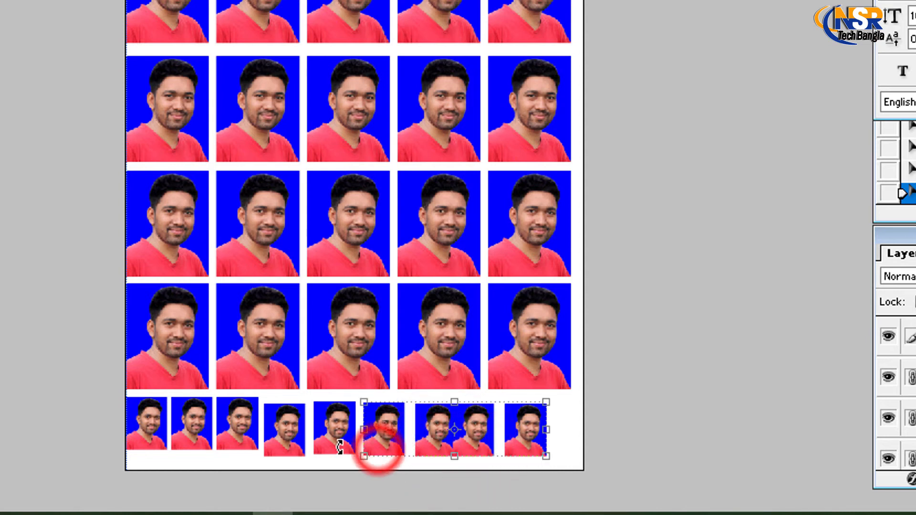
left_click(333, 454, "ctrl+shift")
left_click(282, 457, "ctrl+shift")
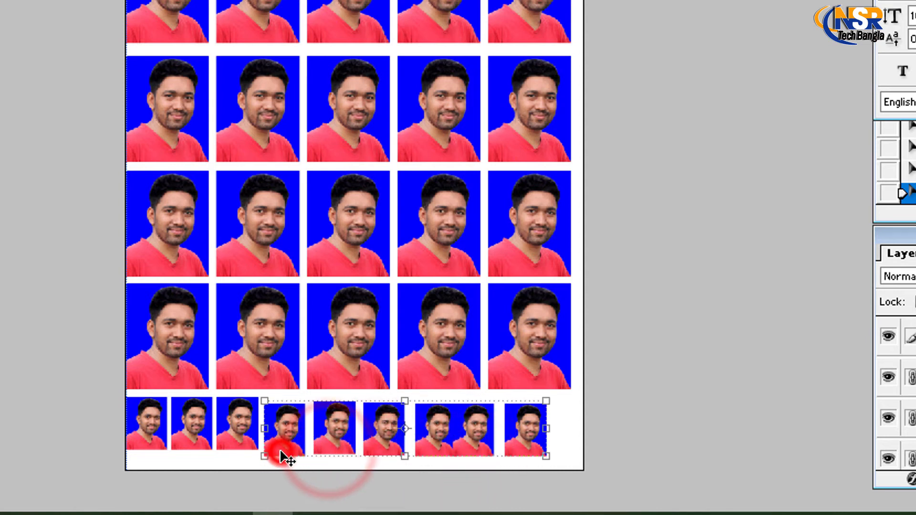
left_click(234, 446, "ctrl+shift")
left_click(195, 441)
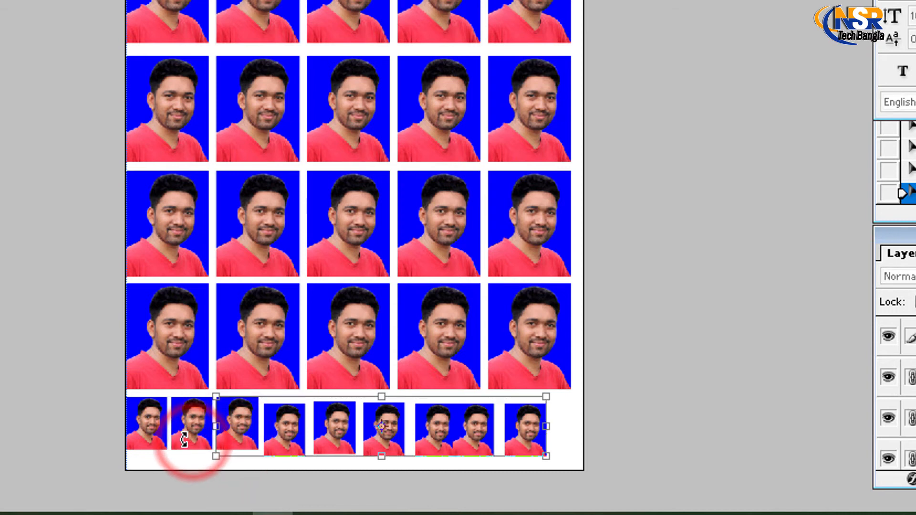
left_click(183, 438)
key("Escape")
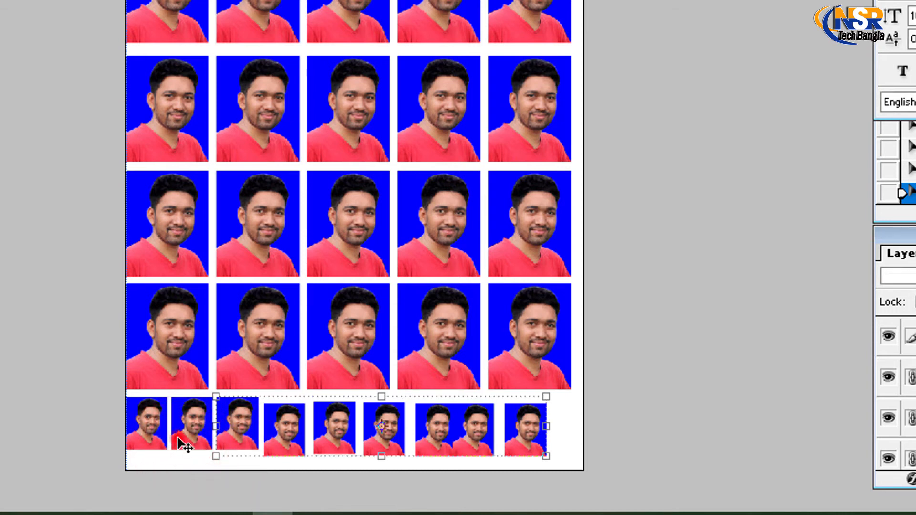
left_click(181, 438, "ctrl+shift")
left_click(139, 441, "ctrl+shift")
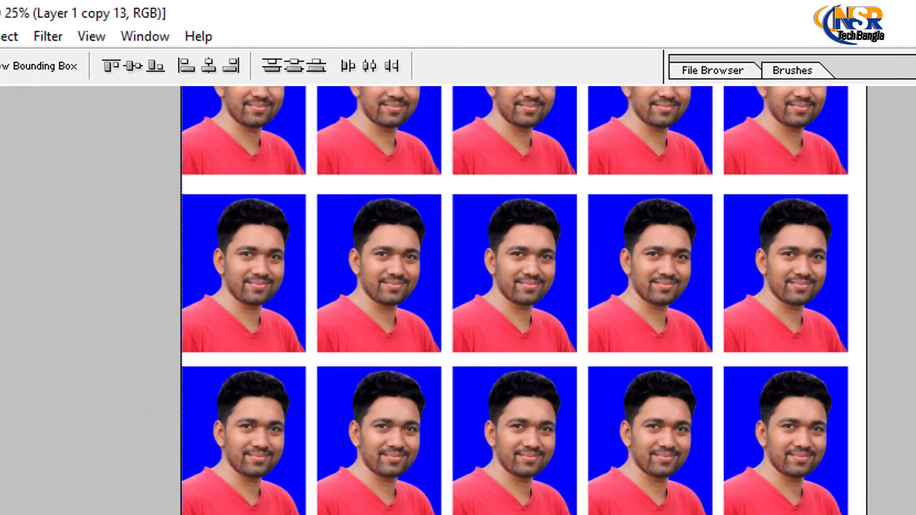
key("ctrl+plus")
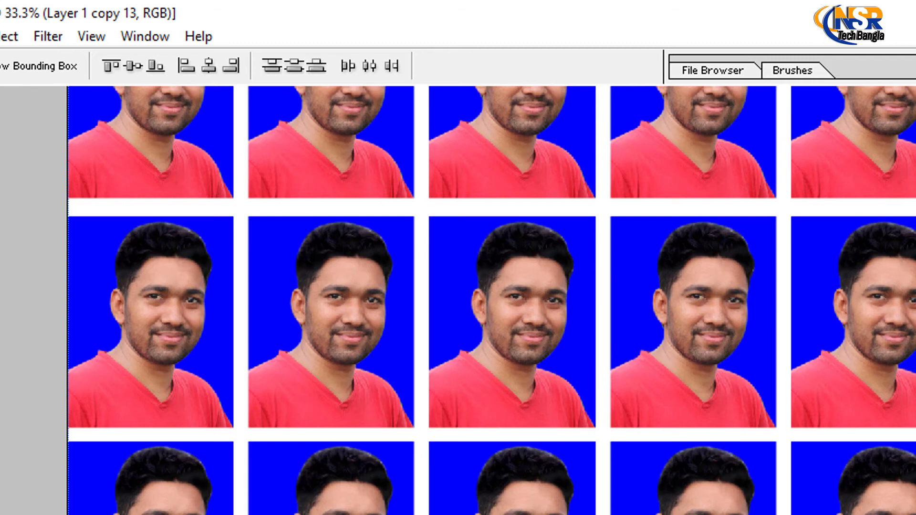
key("ctrl+plus")
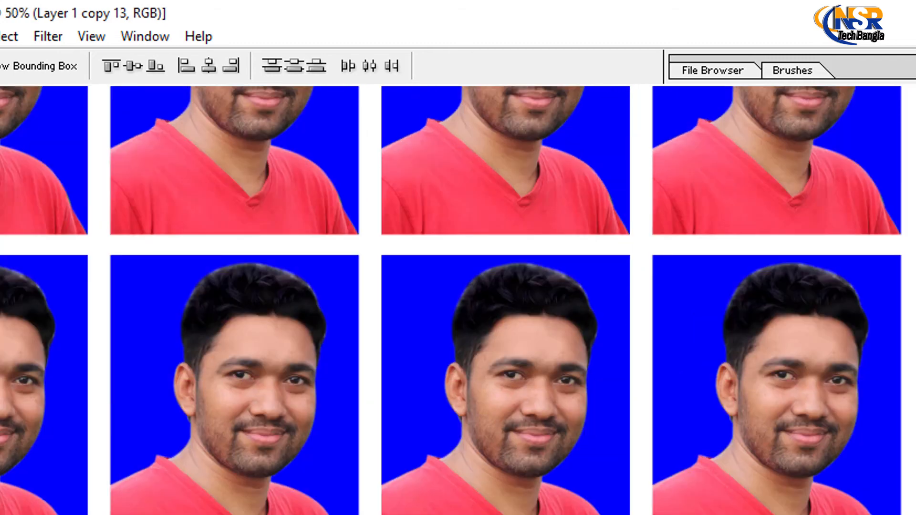
Distribute the nine small portraits evenly across the bottom row and align their vertical centres.
key("ctrl+alt+space")
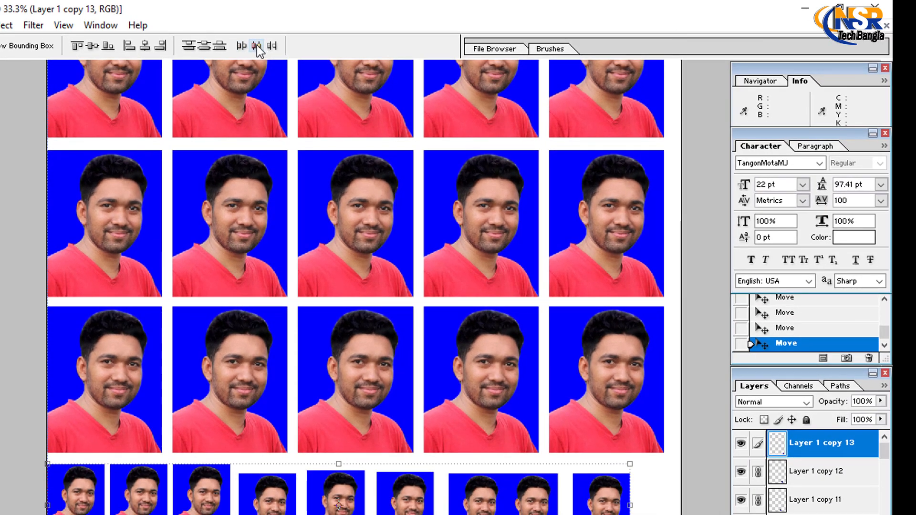
left_click(257, 46)
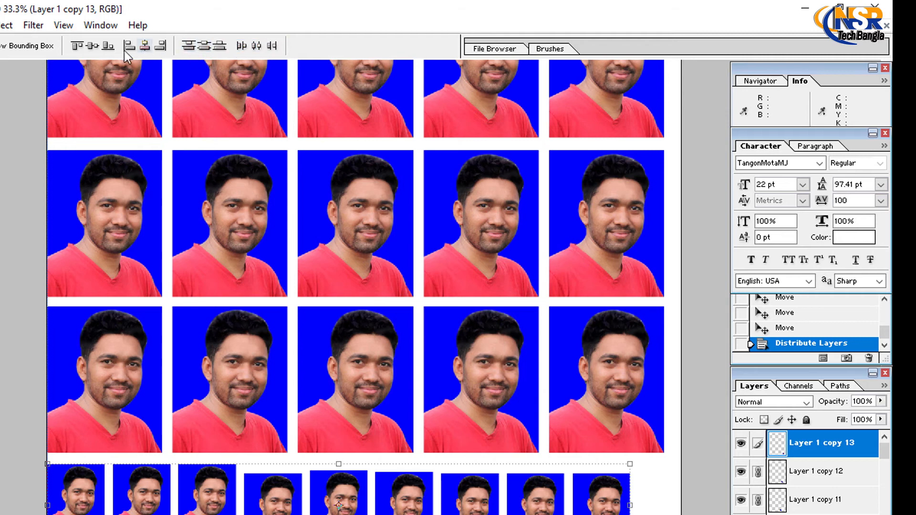
left_click(93, 45)
Move the linked row of small portraits just below the last passport-size row, inset slightly from the page's left edge.
left_click_drag(525, 503, 537, 500)
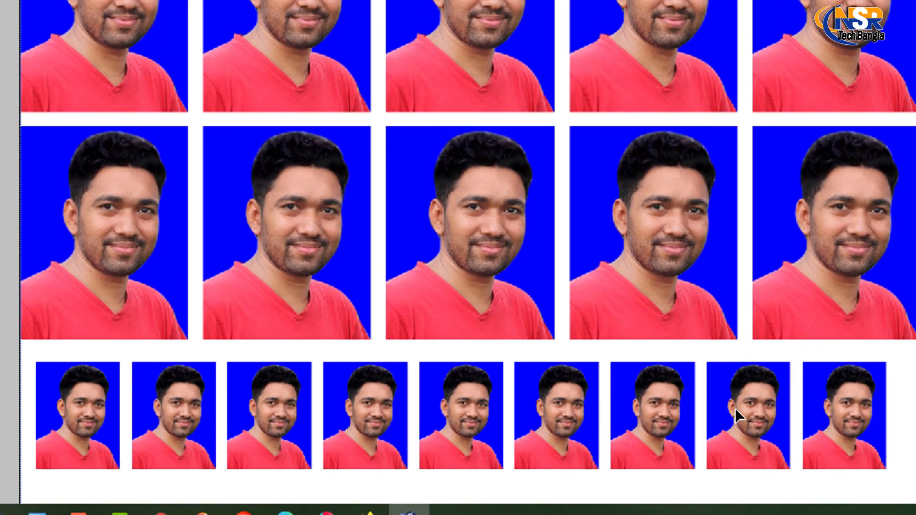
left_click_drag(735, 408, 742, 404)
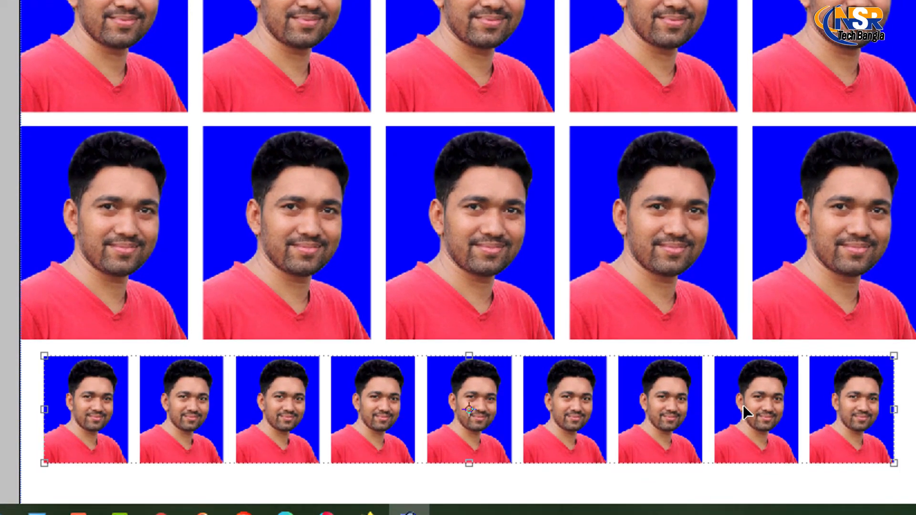
left_click(701, 379, "ctrl+alt")
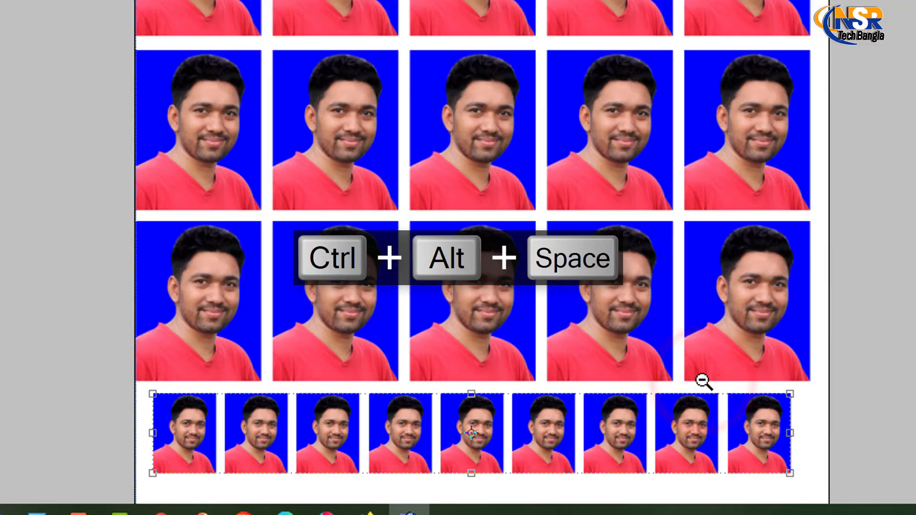
left_click(619, 206, "ctrl+alt")
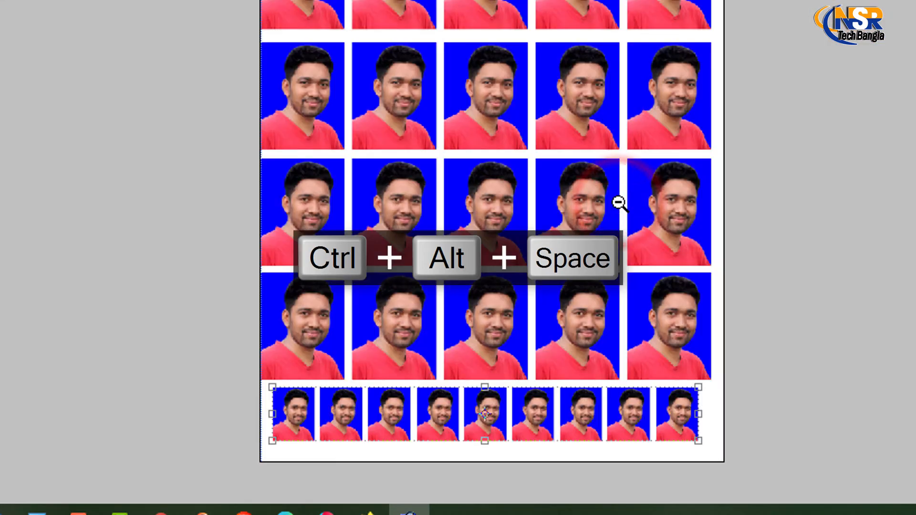
Open the print setup for the A4 page and set both the top and left position units to inches.
key("ctrl+p")
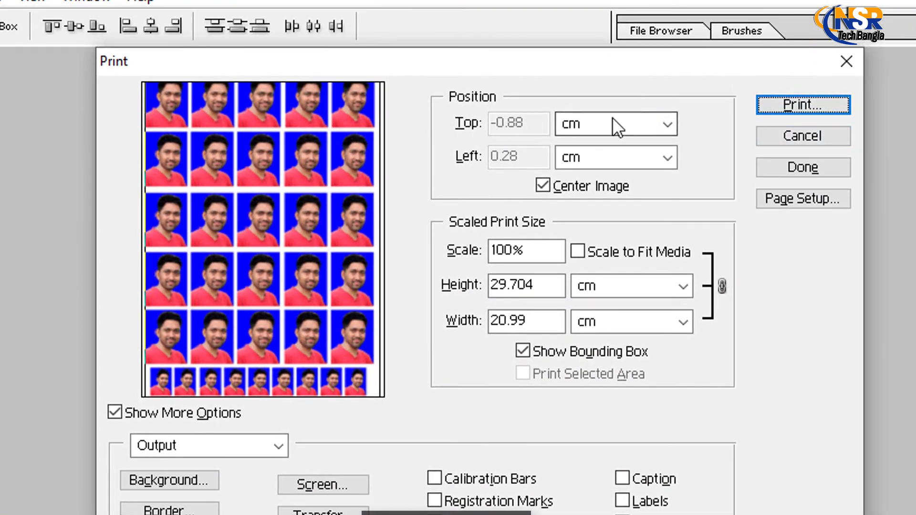
left_click(667, 119)
left_click(592, 146)
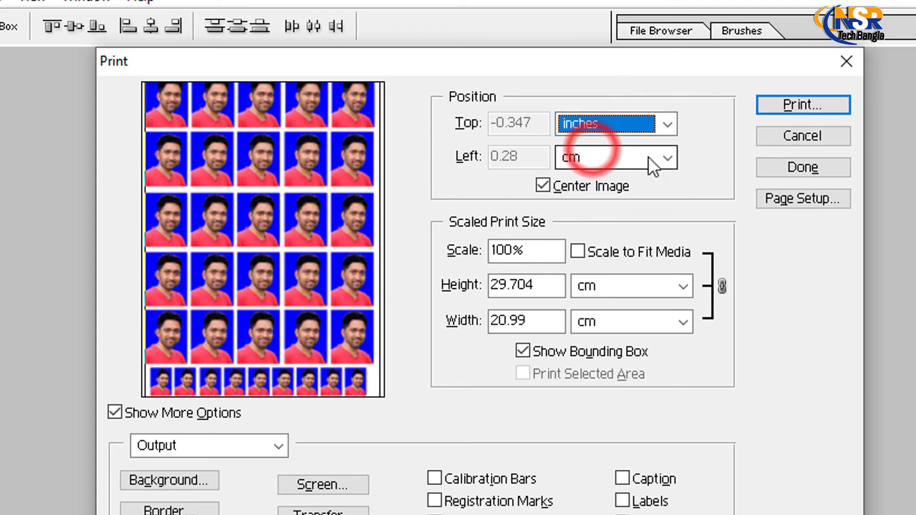
left_click(667, 158)
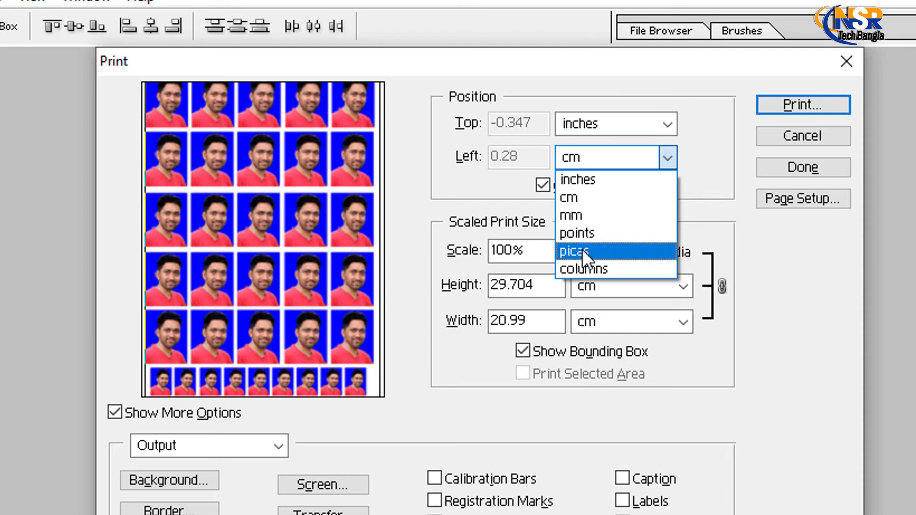
left_click(582, 184)
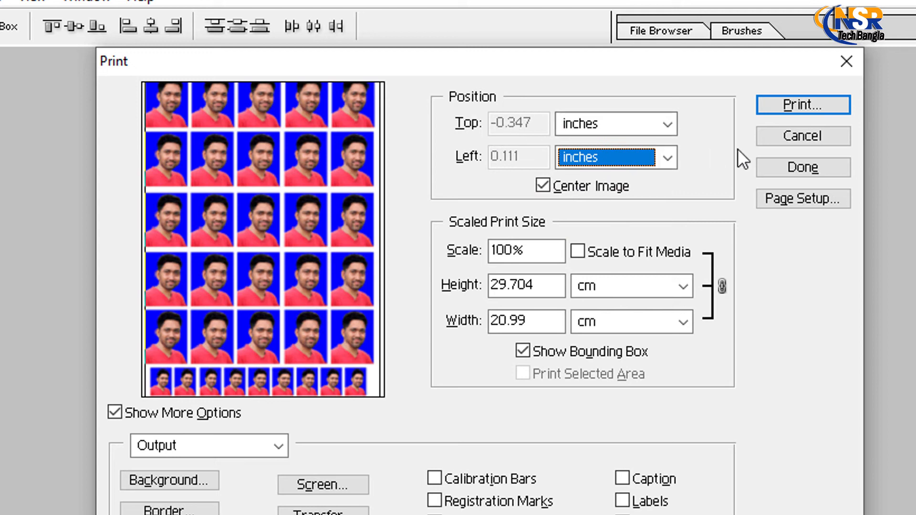
Turn off image centring for the print and set the top and left positions to 0 inches.
left_click(543, 188)
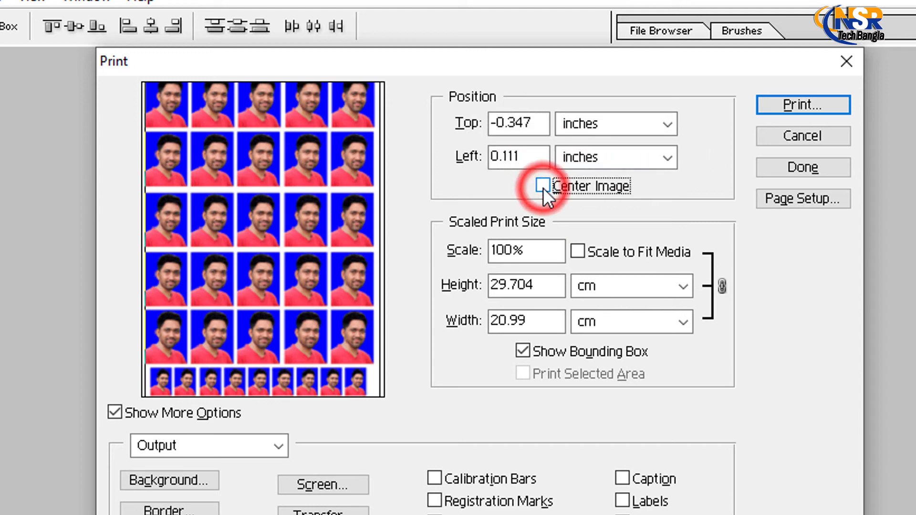
left_click(543, 120)
double_click(544, 122)
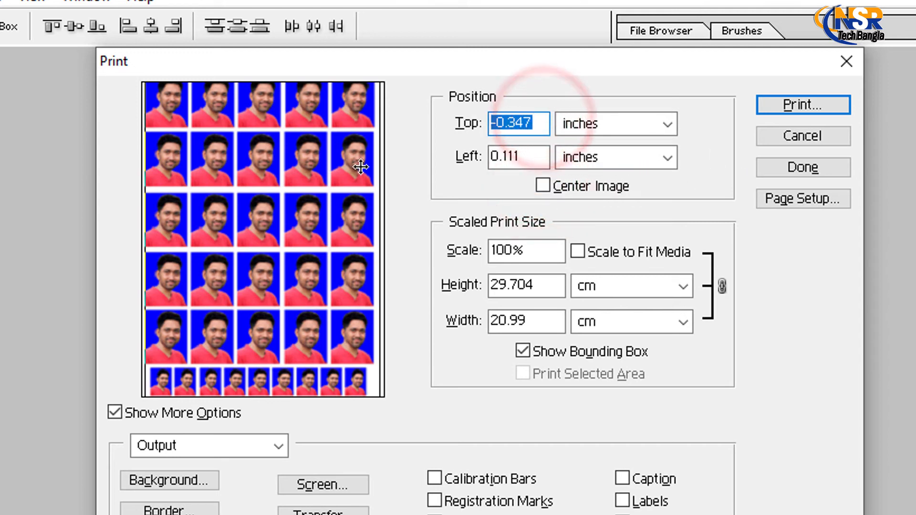
key("BackSpace")
type("0")
double_click(536, 156)
type("0")
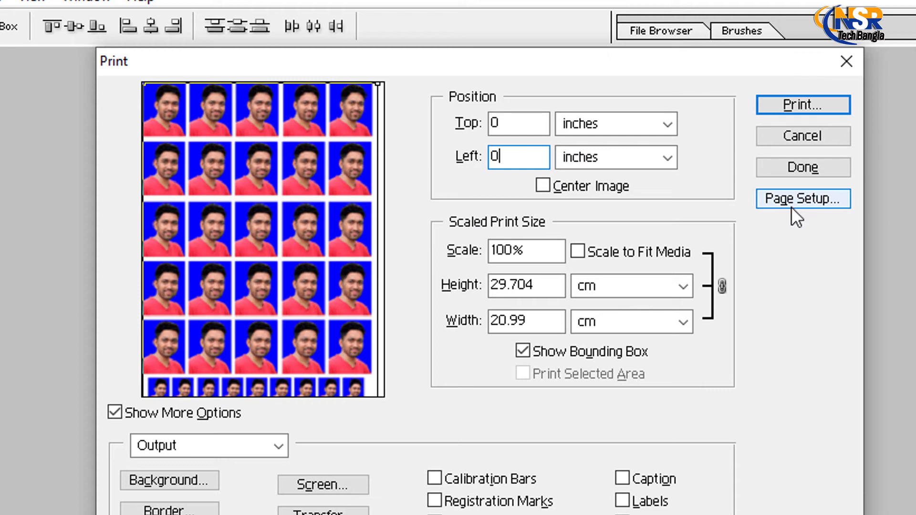
Set the printing paper size to A4 in the page setup and accept it.
left_click(810, 198)
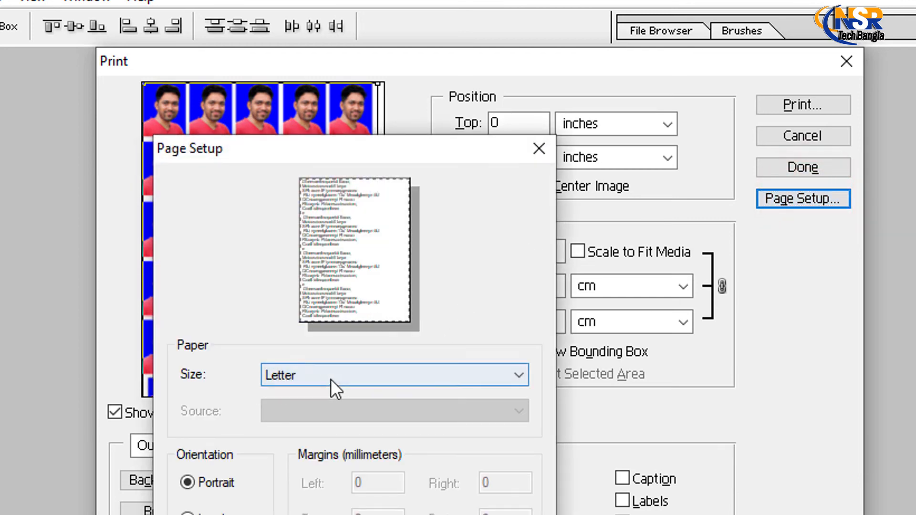
left_click(370, 374)
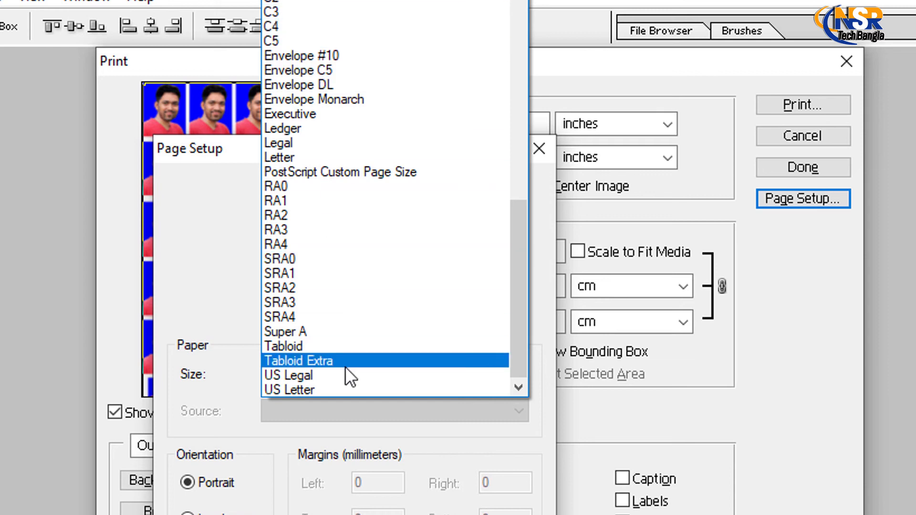
scroll(323, 377, "up", 14)
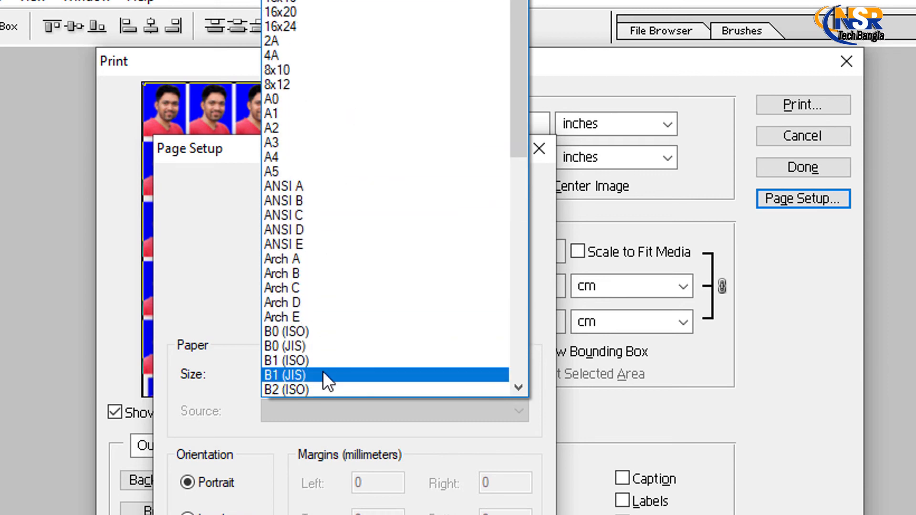
left_click(281, 151)
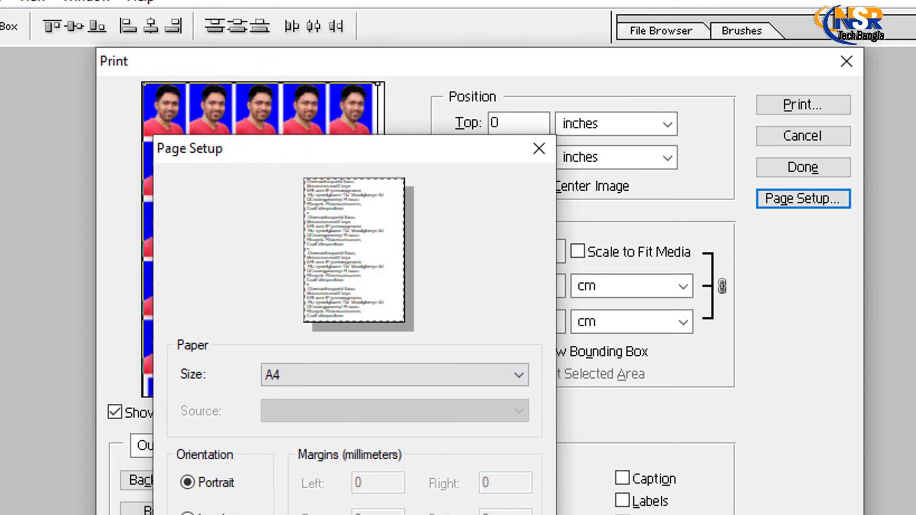
left_click(404, 514)
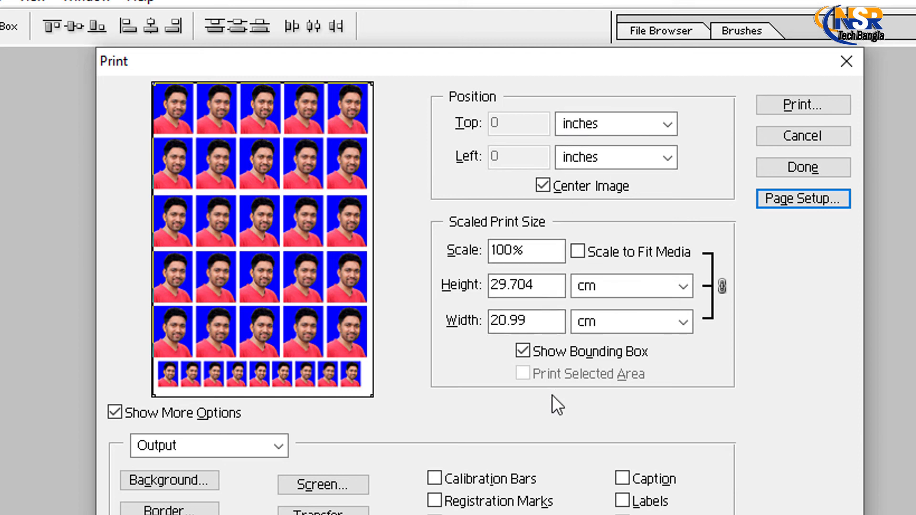
Examine the available printers and the PDF24 PDF printer's orientation, layout and advanced properties.
left_click(794, 104)
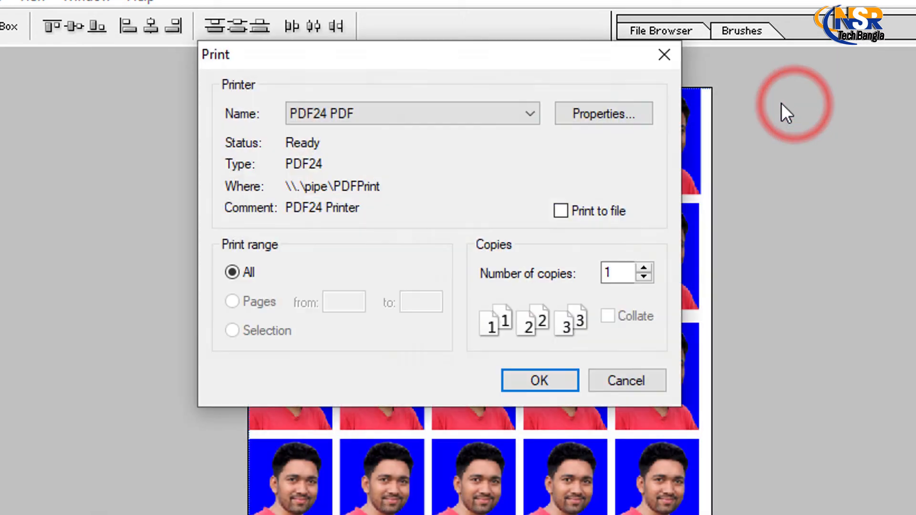
left_click(625, 109)
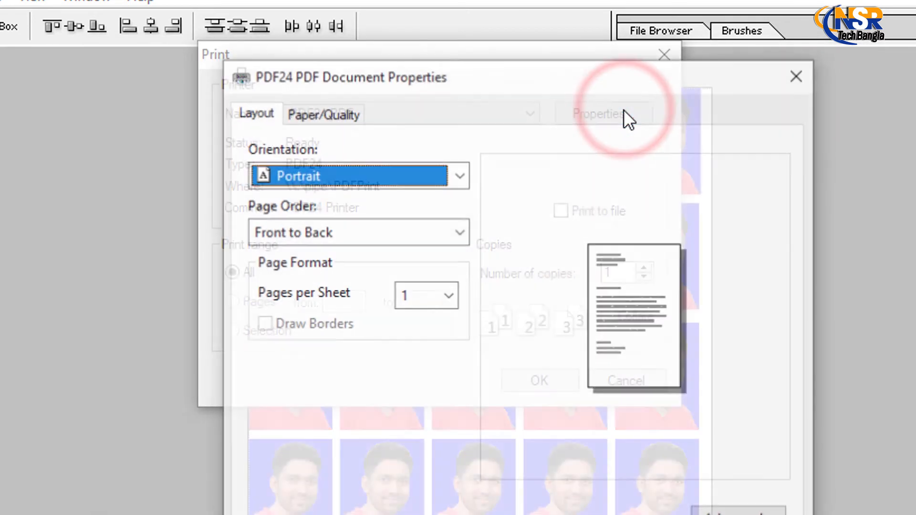
left_click(798, 76)
left_click(498, 108)
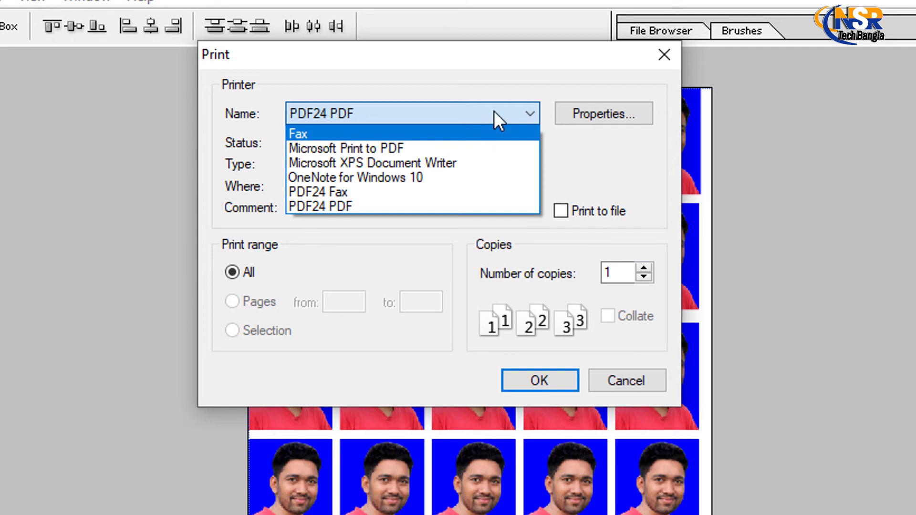
left_click(605, 144)
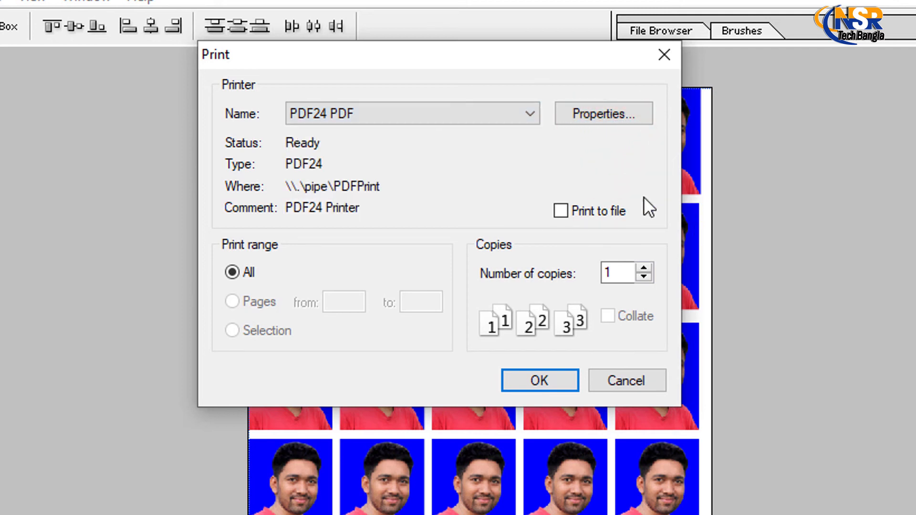
left_click(600, 115)
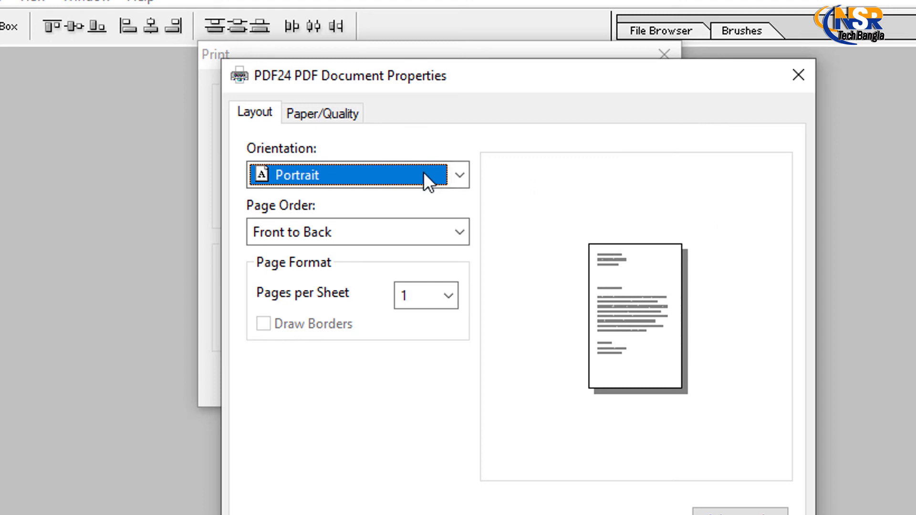
left_click(448, 175)
left_click(661, 174)
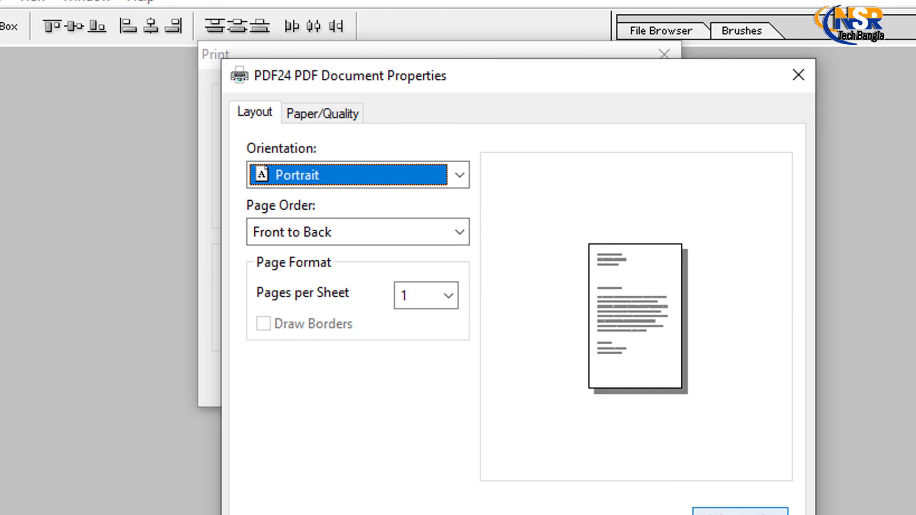
left_click(740, 511)
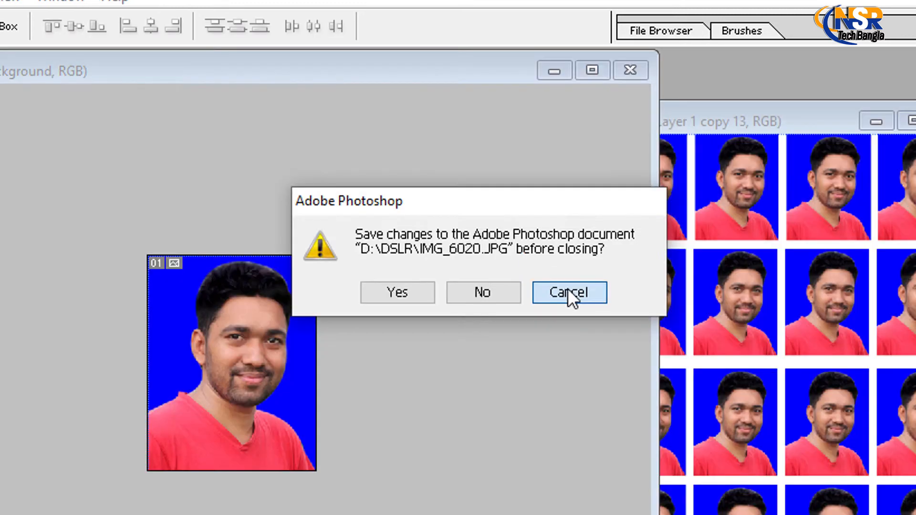
Cancel closing IMG_6020.JPG and start saving the cropped portrait to the Desktop.
left_click(568, 290)
left_click(425, 72)
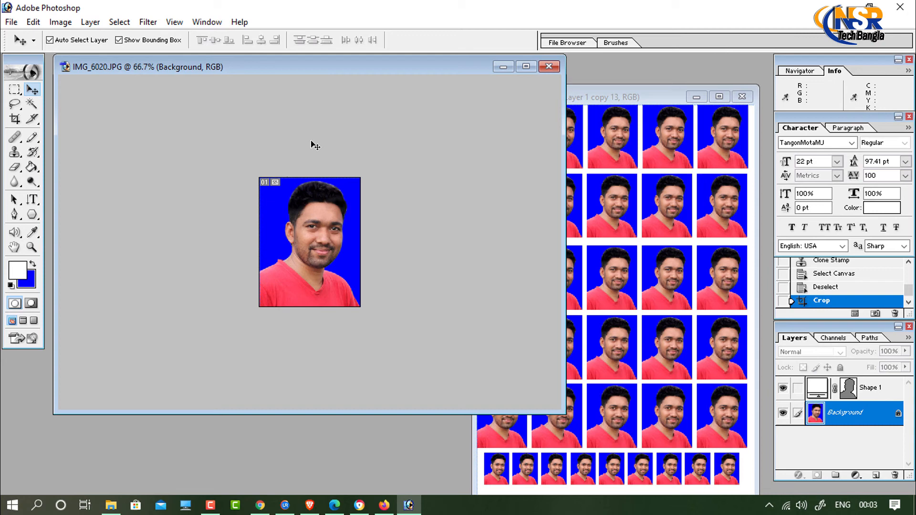
key("ctrl+s")
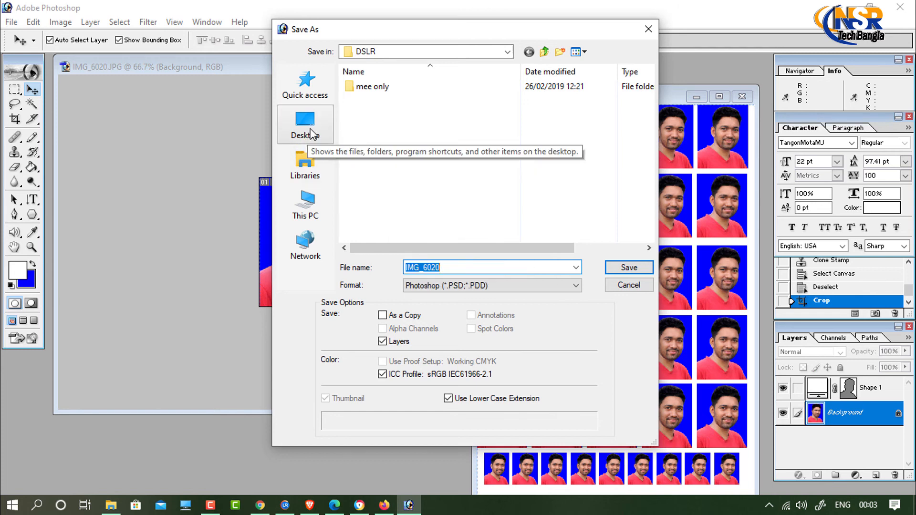
left_click(311, 124)
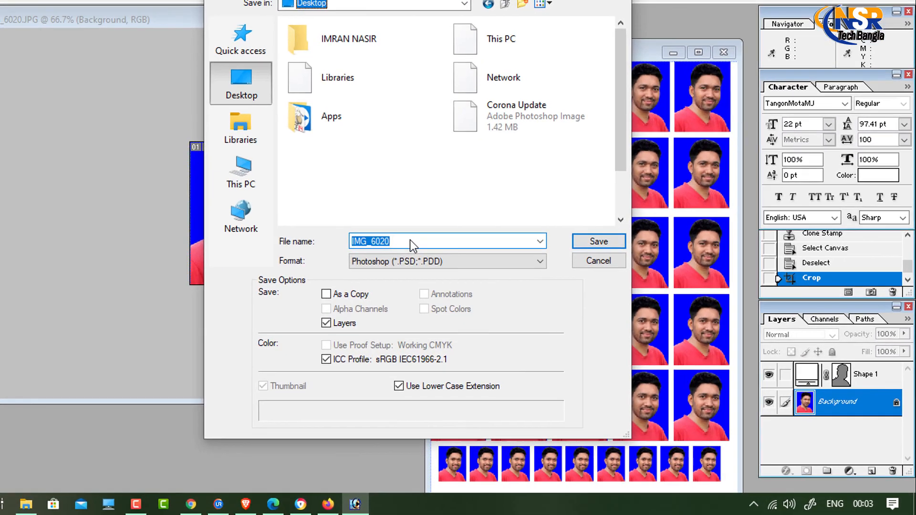
key("alt+Down")
left_click(476, 253)
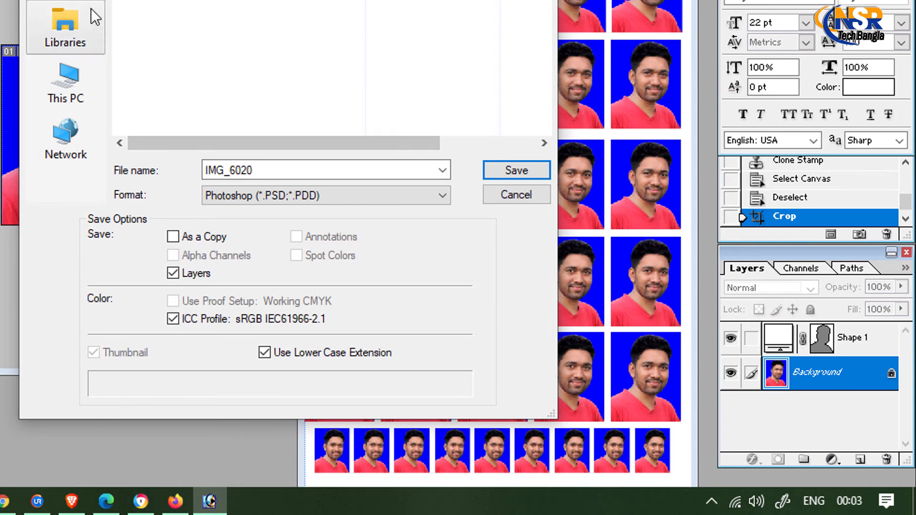
Save the portrait to the Desktop as a JPEG copy named after the person, with Maximum quality 12 and the Progressive format option.
left_click(278, 171)
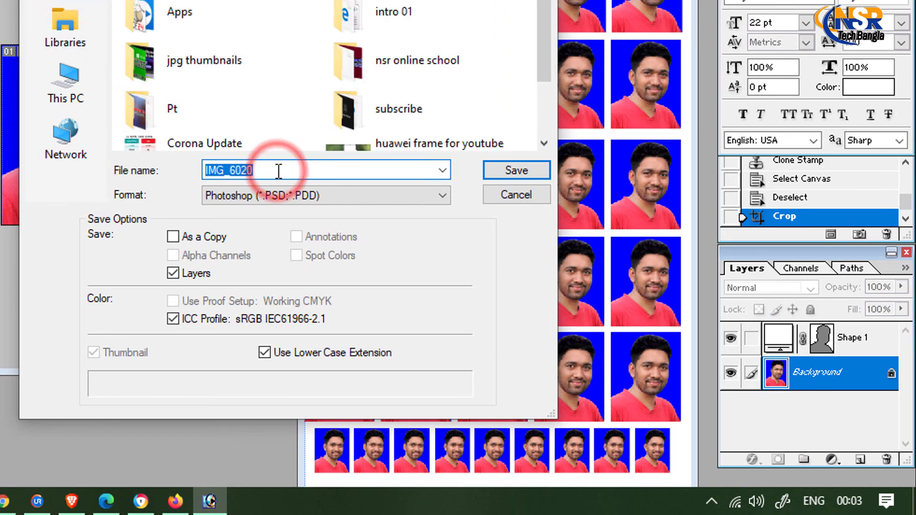
type("sh")
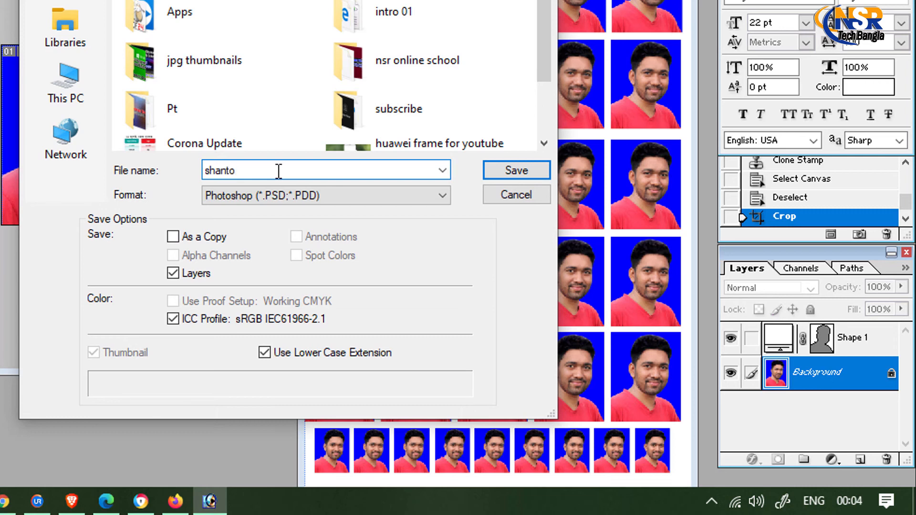
type("anto")
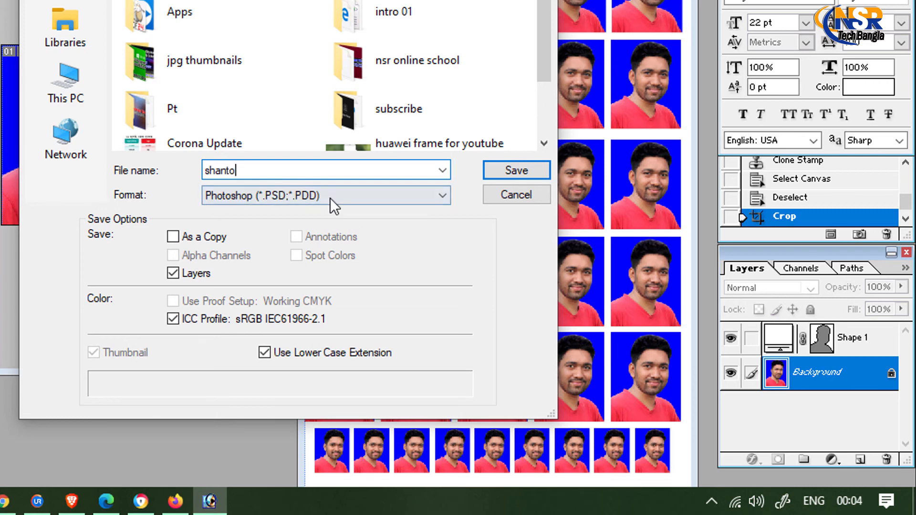
left_click(286, 194)
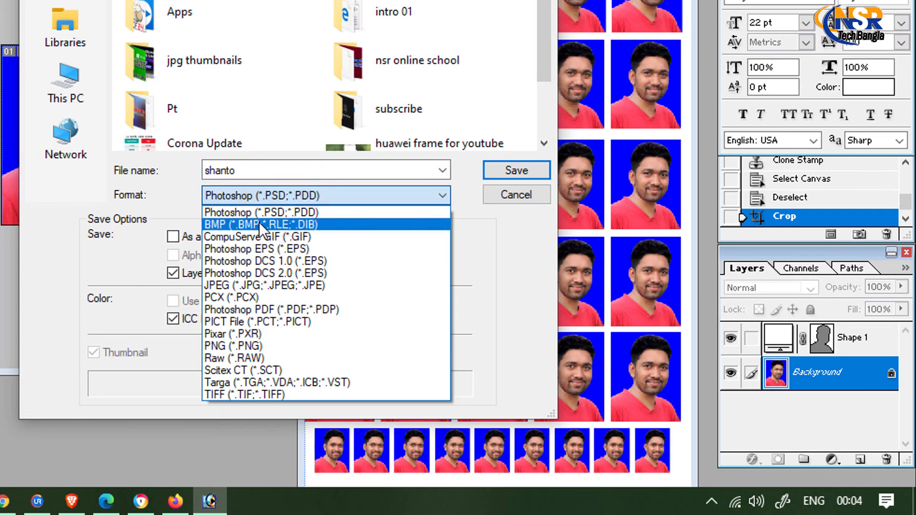
left_click(251, 286)
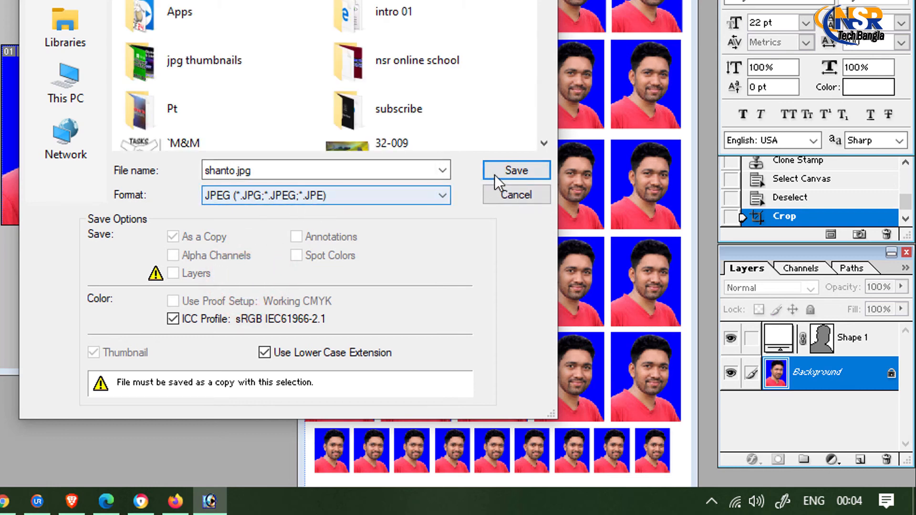
left_click(515, 171)
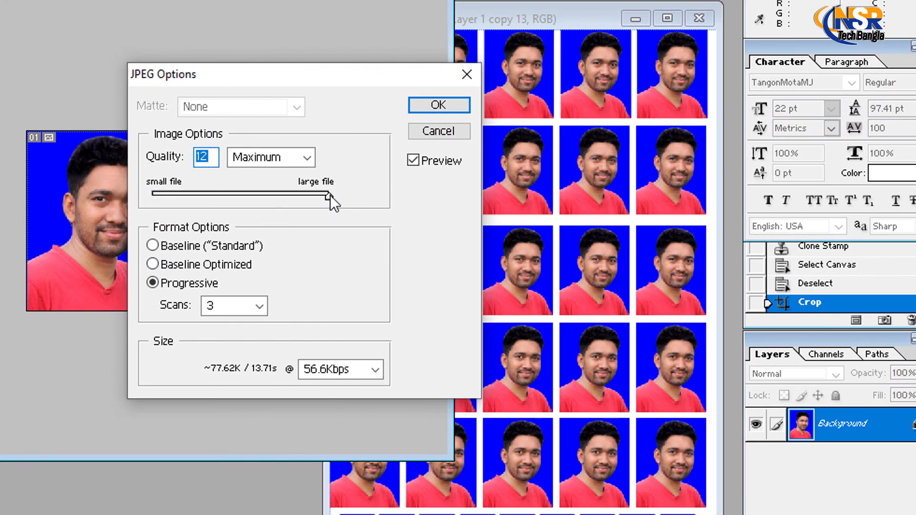
left_click(425, 106)
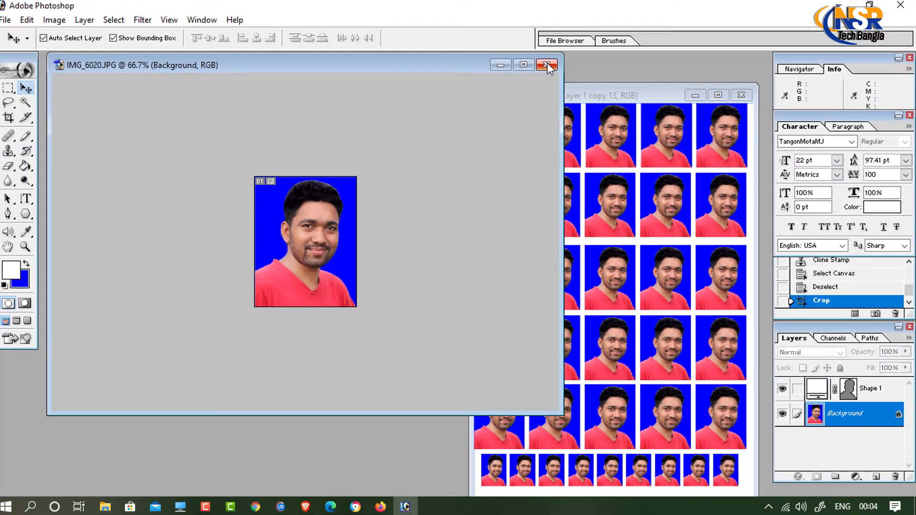
Close IMG_6020.JPG and the Untitled-1 print page without saving their changes.
left_click(547, 67)
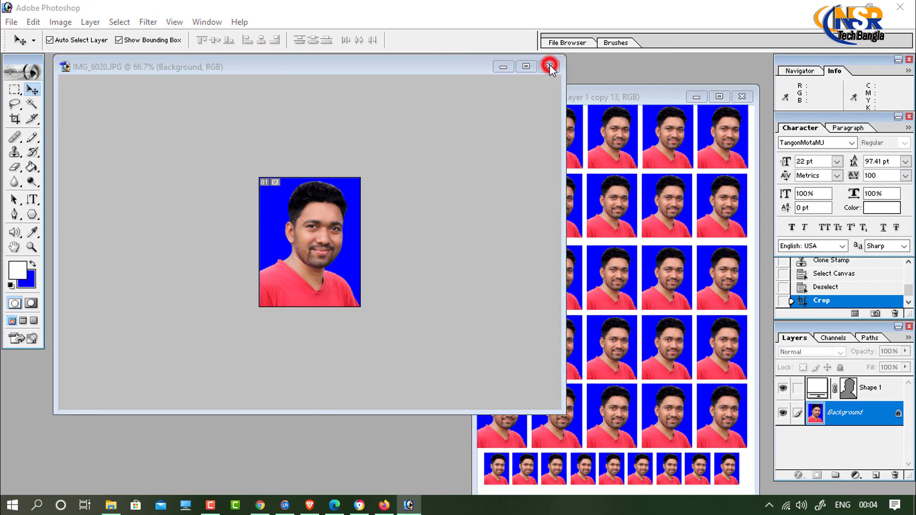
left_click(462, 197)
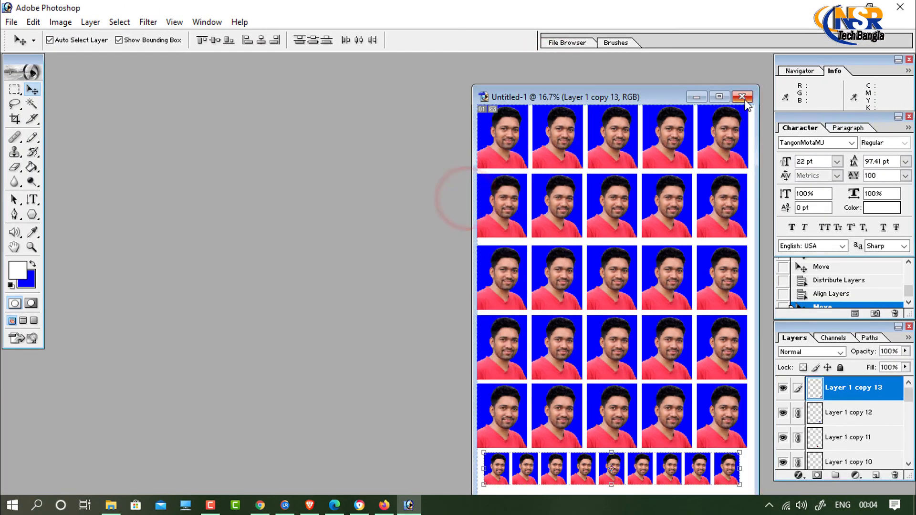
left_click(742, 97)
left_click(463, 198)
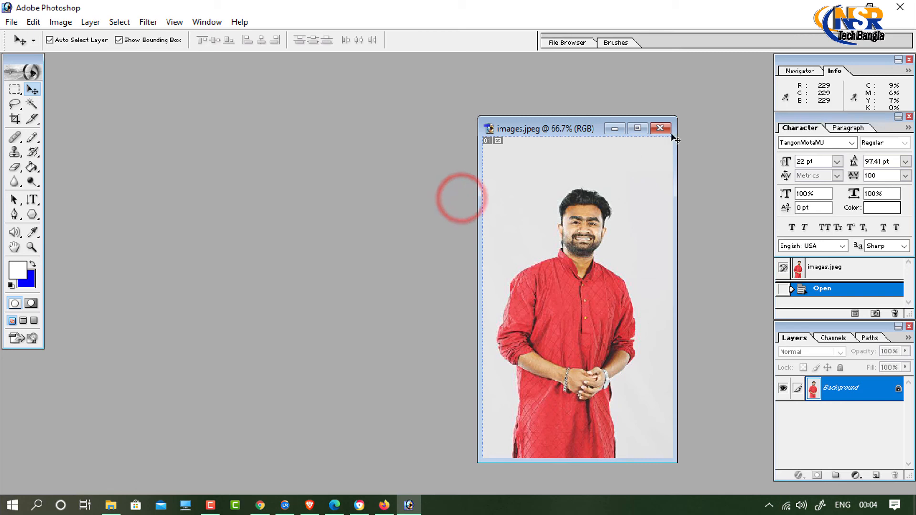
Preview the saved portrait JPEG from the desktop, then open it in Photoshop with its document window maximized.
key("super+d")
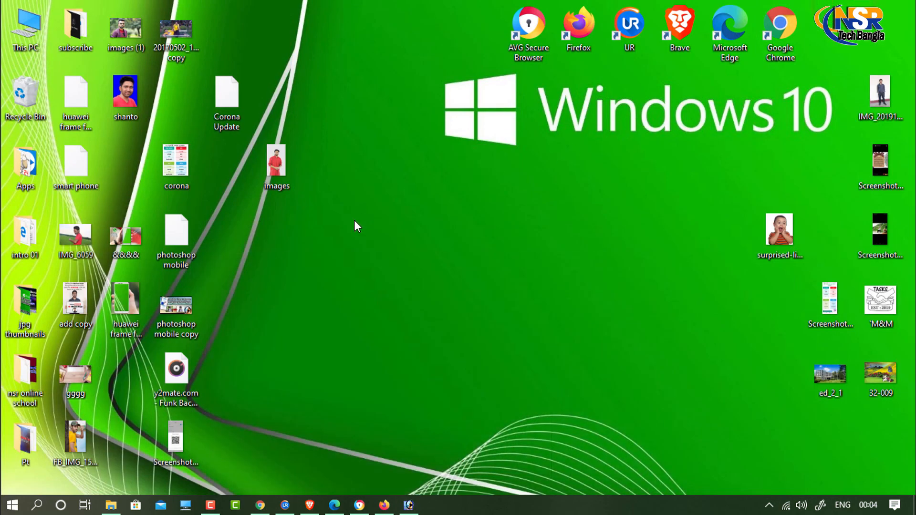
double_click(130, 102)
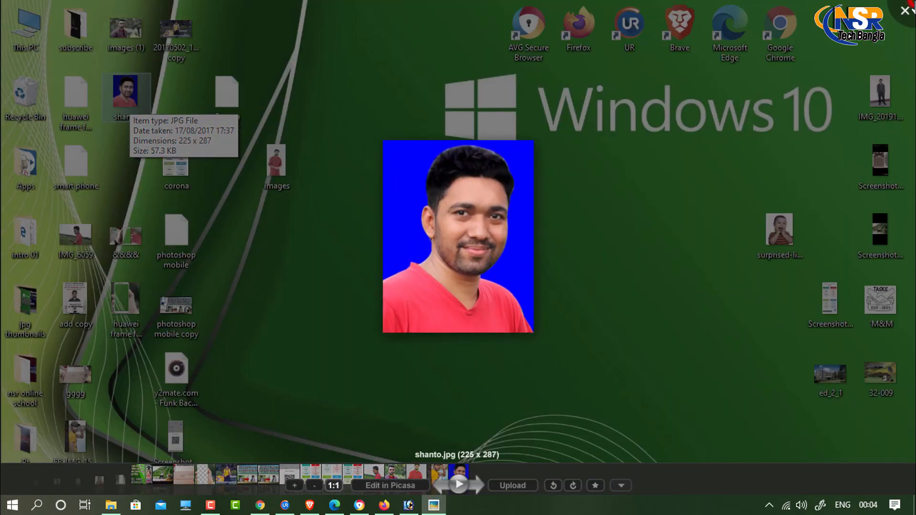
key("Escape")
left_click_drag(128, 93, 408, 505)
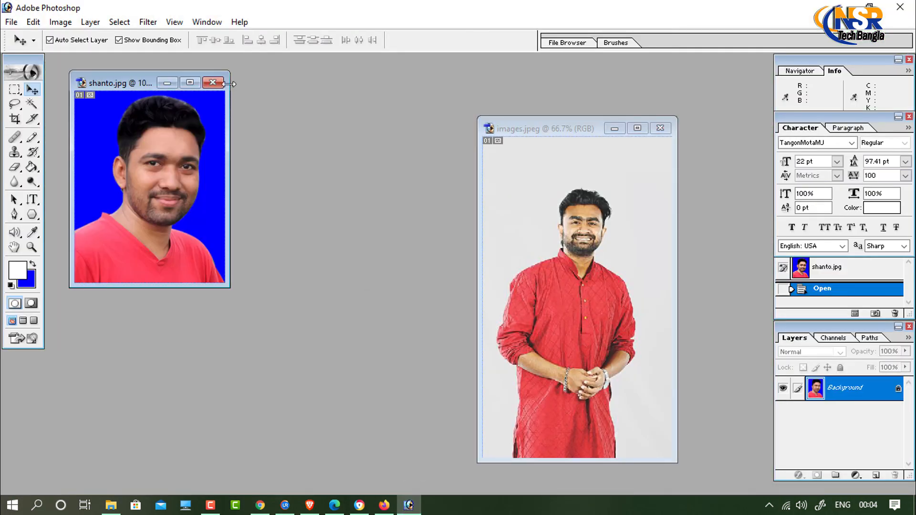
left_click(191, 82)
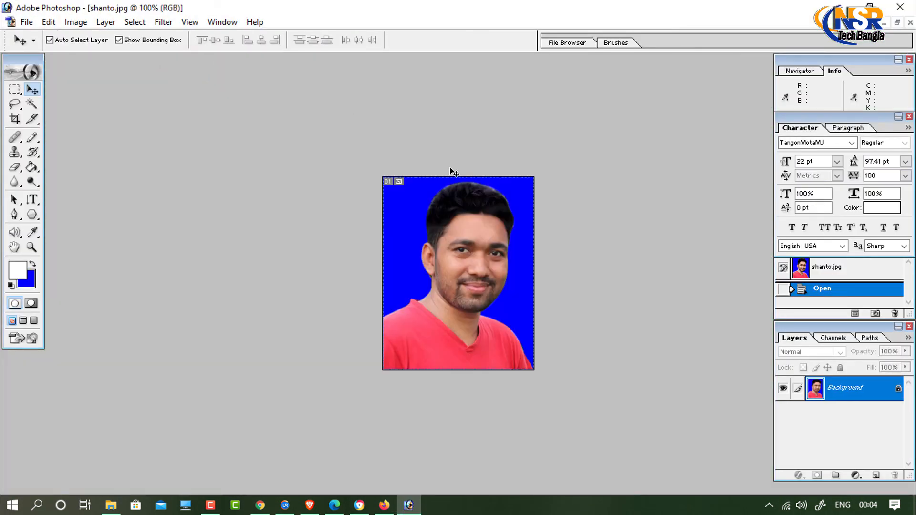
Select the entire portrait canvas and stroke its edge with a 5 px black (000000) line, located at the center.
key("ctrl+a")
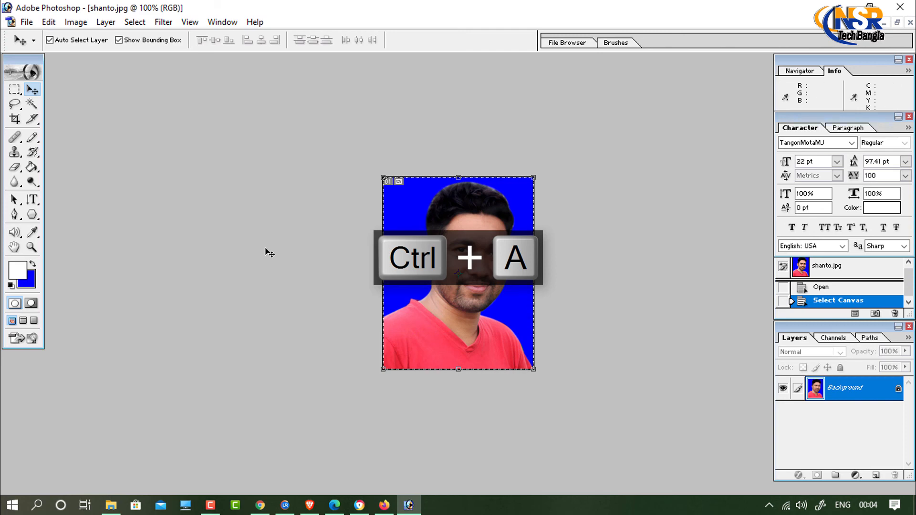
left_click(14, 120)
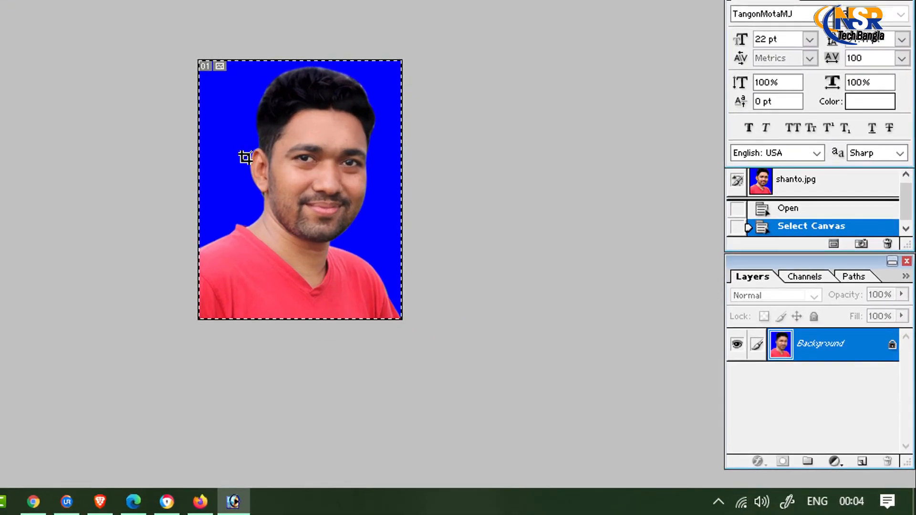
right_click(418, 249)
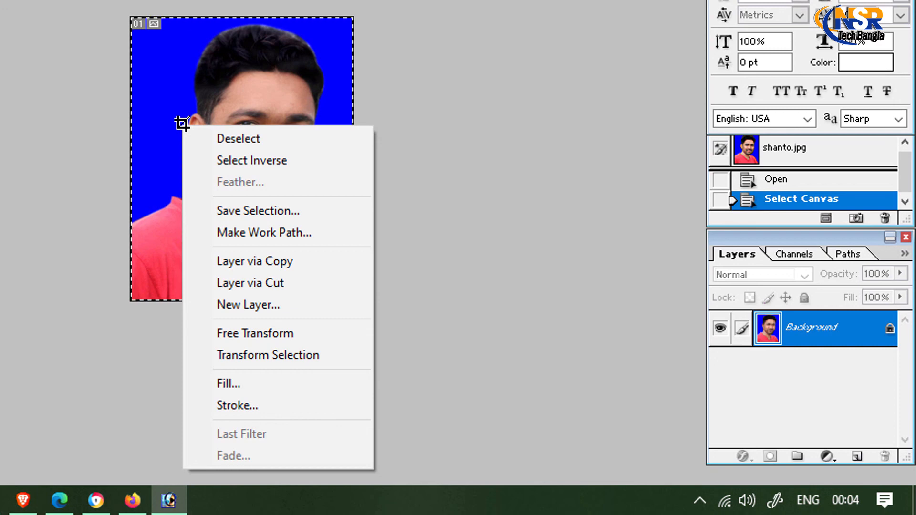
right_click(193, 88)
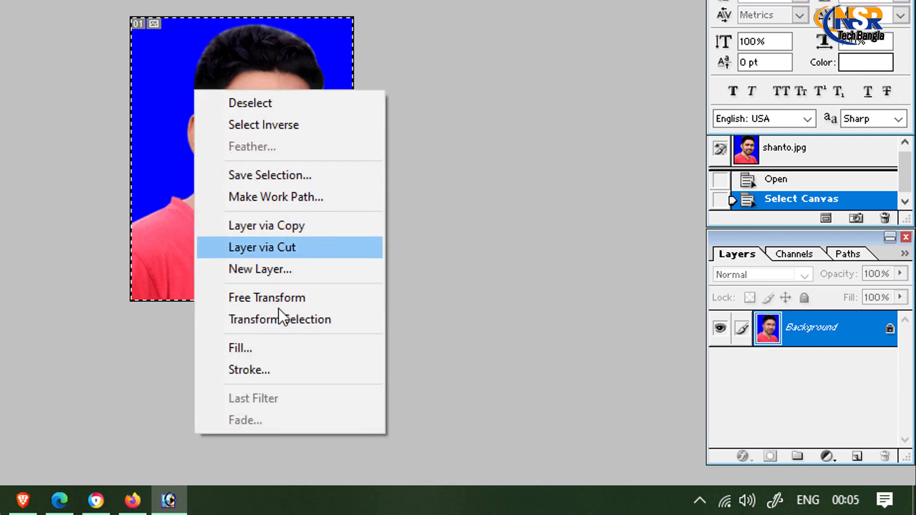
left_click(268, 370)
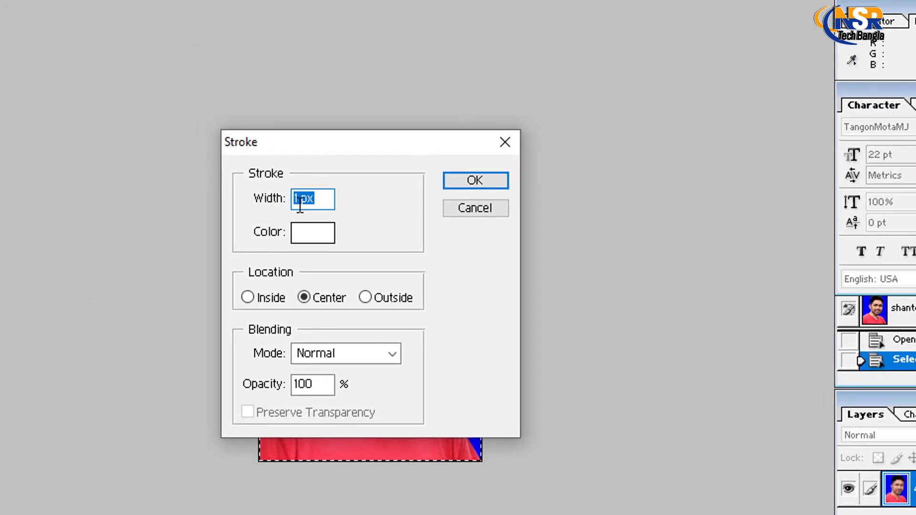
left_click(325, 235)
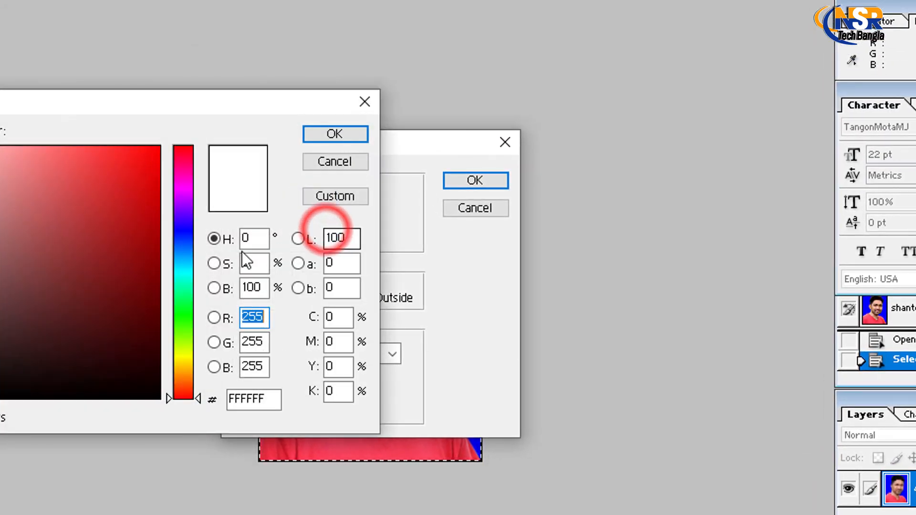
left_click_drag(102, 321, 161, 399)
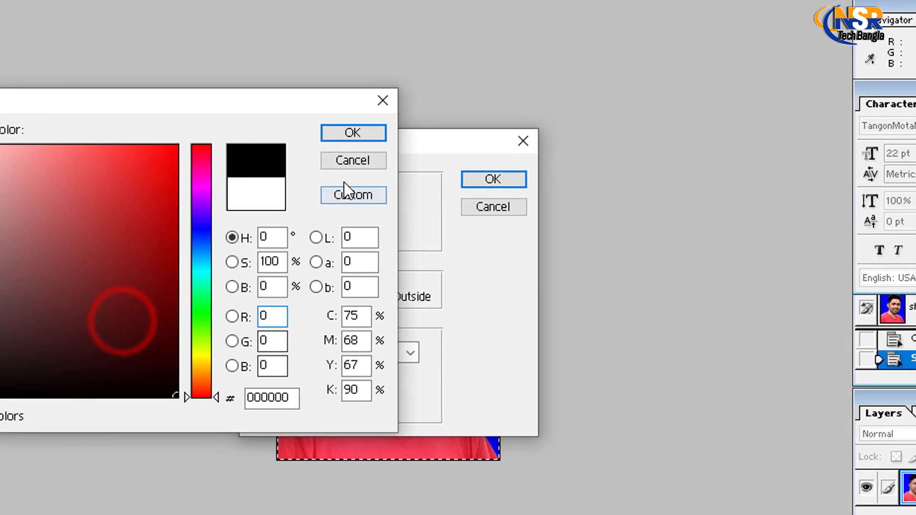
left_click(336, 135)
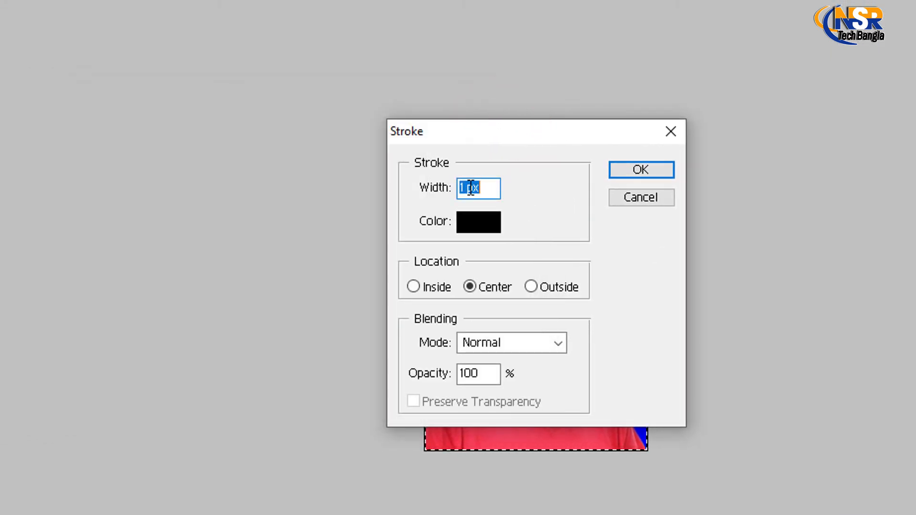
left_click_drag(441, 189, 271, 214)
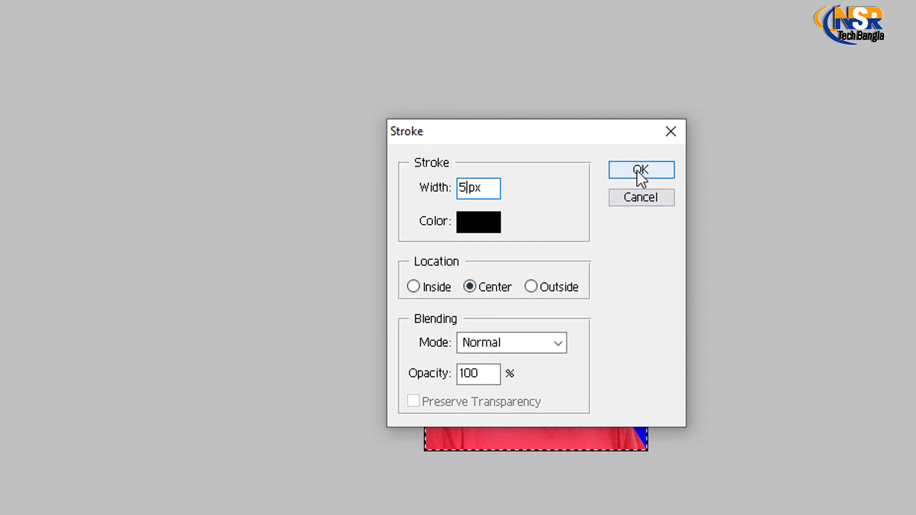
left_click(620, 167)
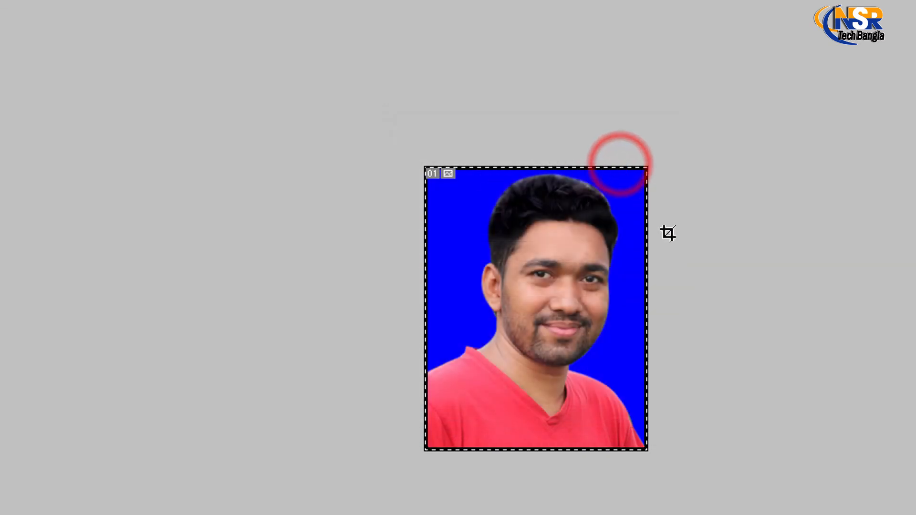
Deselect the canvas and examine the black border around the portrait up close.
key("v")
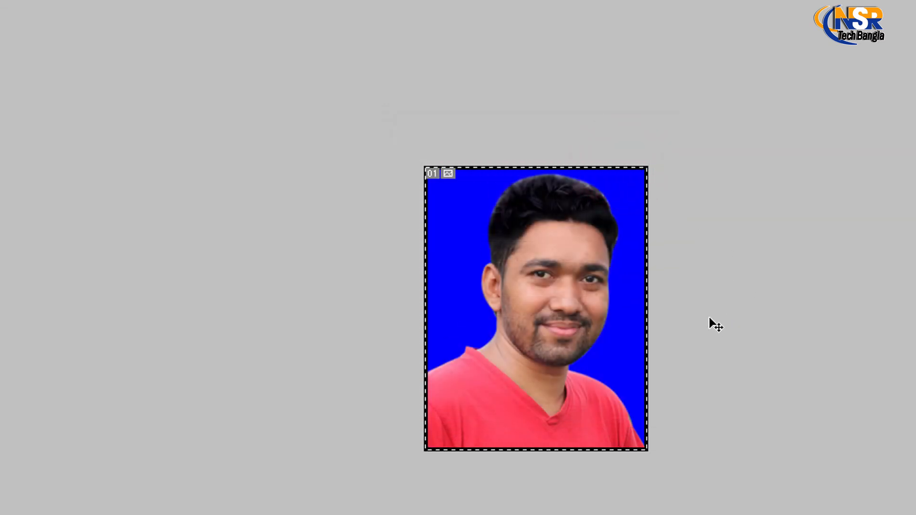
key("ctrl+d")
key("ctrl+space")
left_click(567, 223)
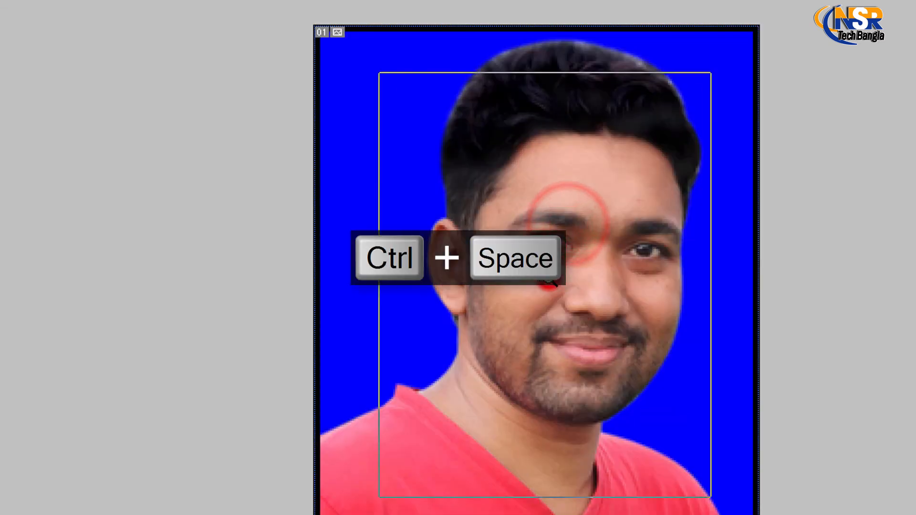
left_click(549, 284)
key("ctrl+alt+space")
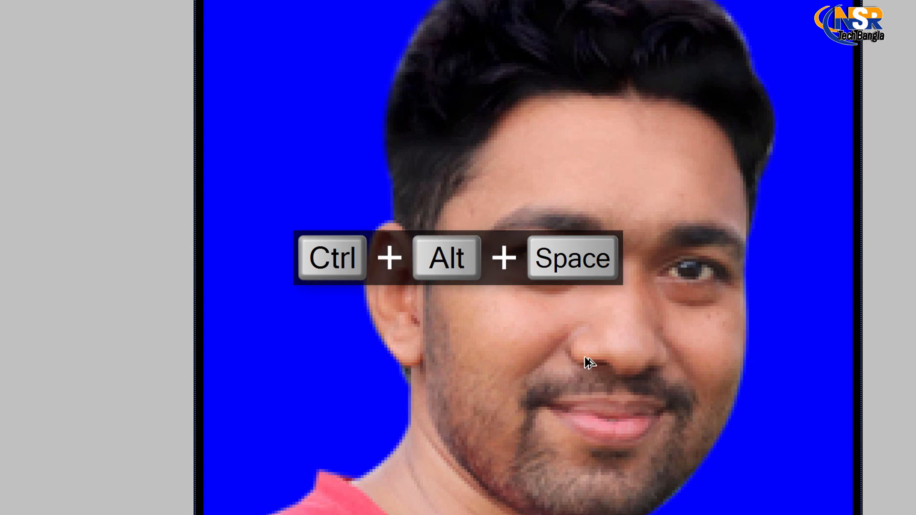
left_click(587, 358)
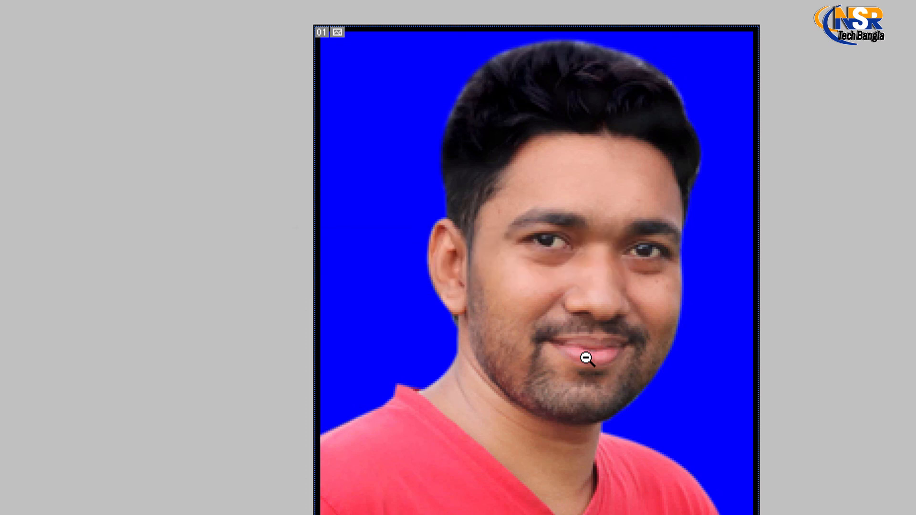
Select the entire canvas again and stroke its edge with a 2 px blue (1200FF) line, located at the center.
key("ctrl+a")
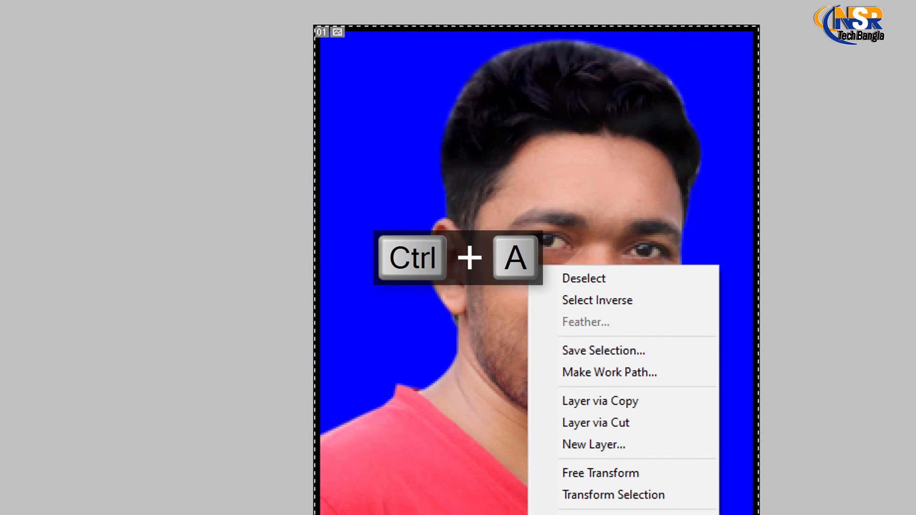
left_click(606, 514)
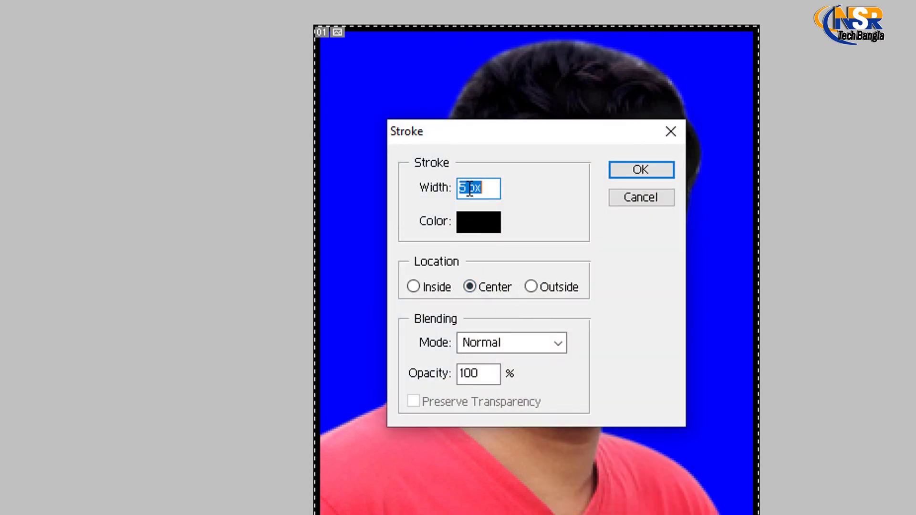
double_click(469, 187)
type("2")
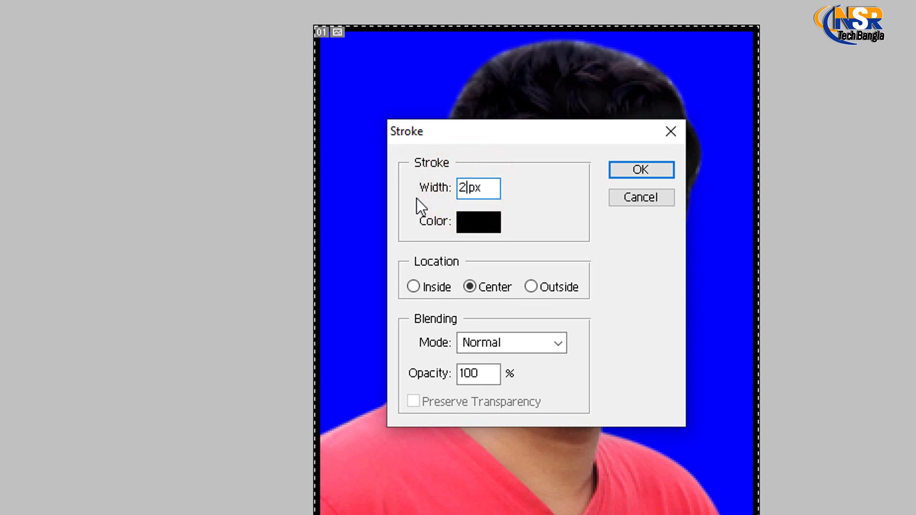
left_click(489, 222)
left_click_drag(317, 174, 324, 137)
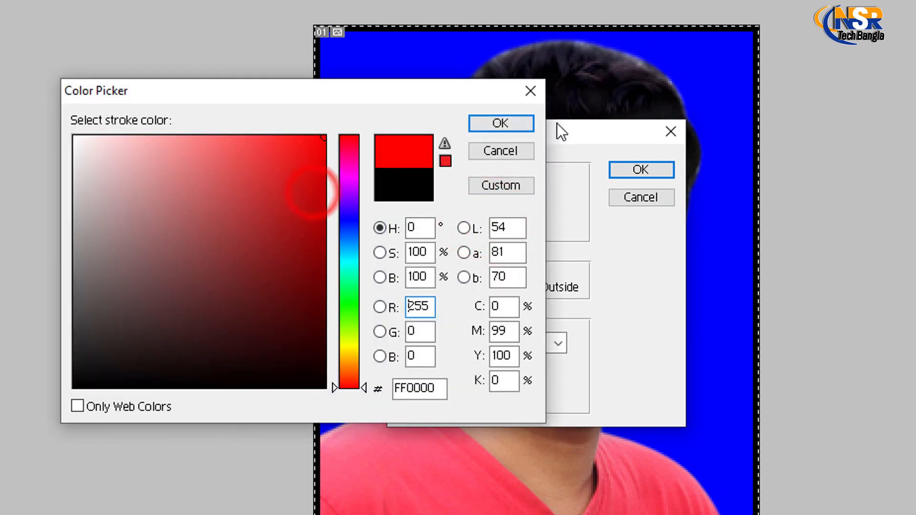
left_click(351, 217)
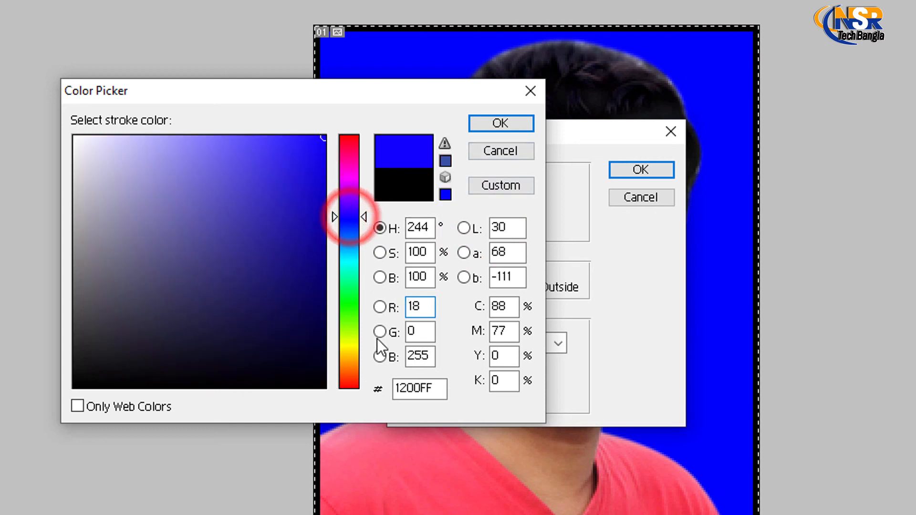
left_click(496, 126)
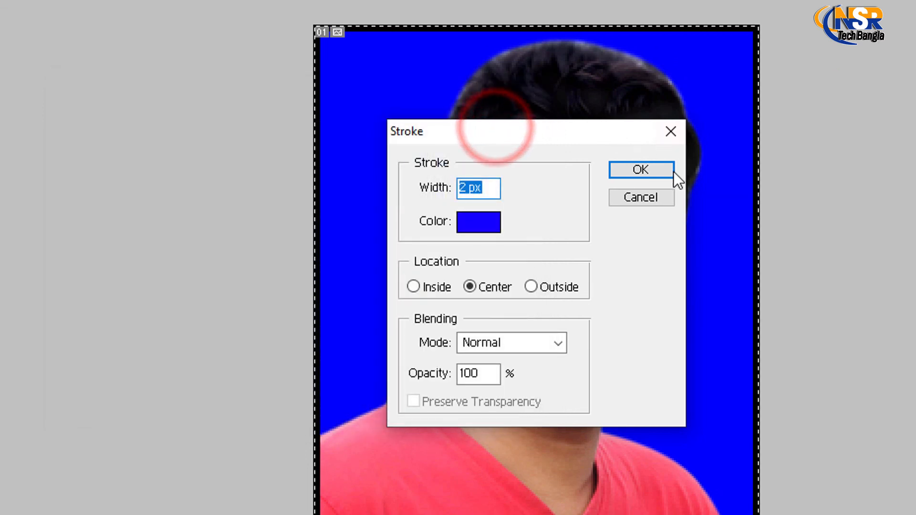
left_click(645, 168)
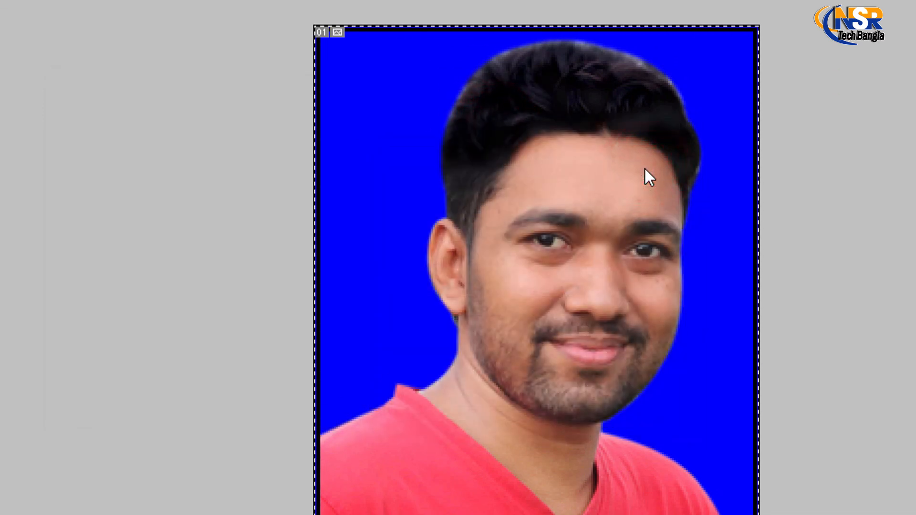
Deselect the canvas and inspect the thin blue line along the portrait's black border up close.
key("ctrl+d")
key("ctrl+space")
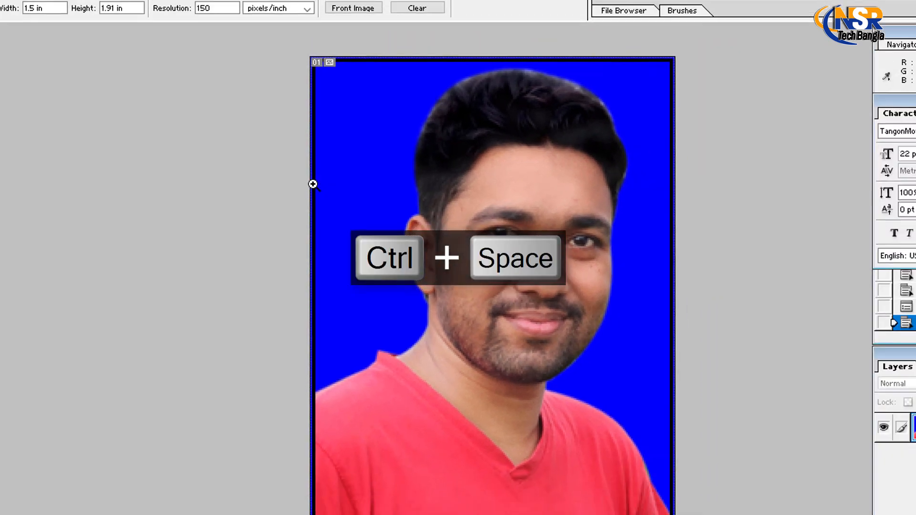
left_click(313, 184, "ctrl")
left_click(231, 232, "ctrl")
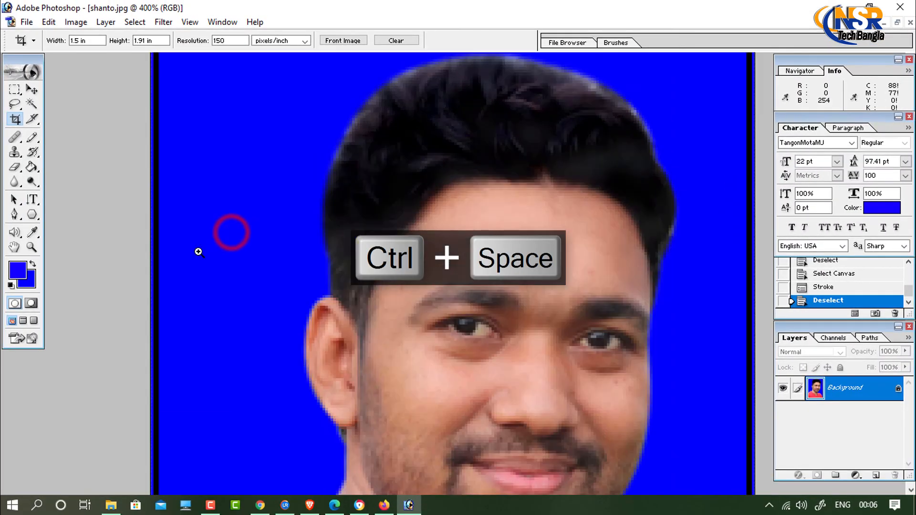
key("ctrl+alt+space")
left_click(160, 362, "ctrl+alt")
left_click(149, 362, "ctrl+alt")
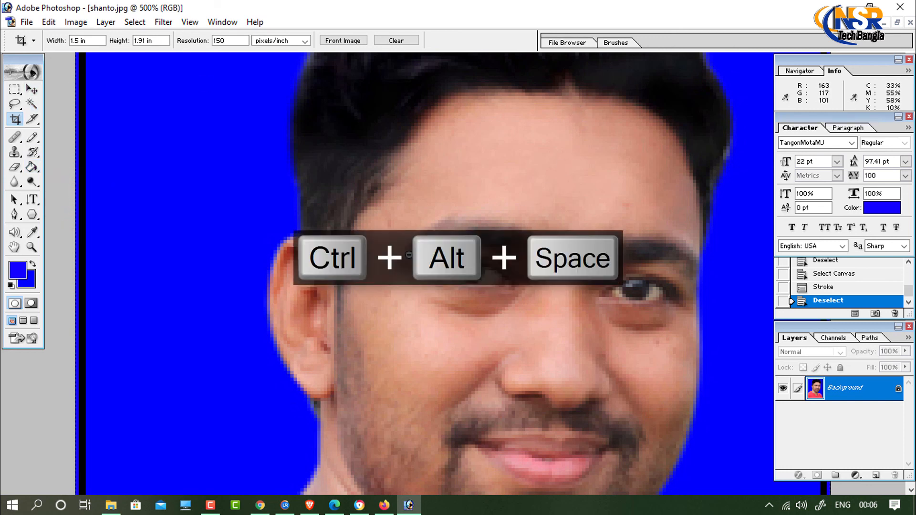
left_click(396, 249, "ctrl+alt")
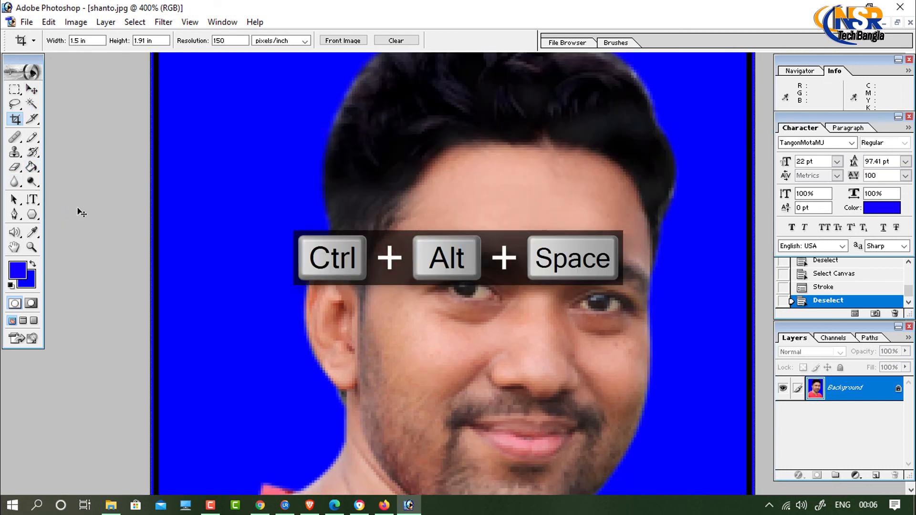
left_click(57, 152, "ctrl+alt")
Select the entire portrait canvas again, switch to the Crop tool and bring up the commands available for the selection.
key("ctrl+a")
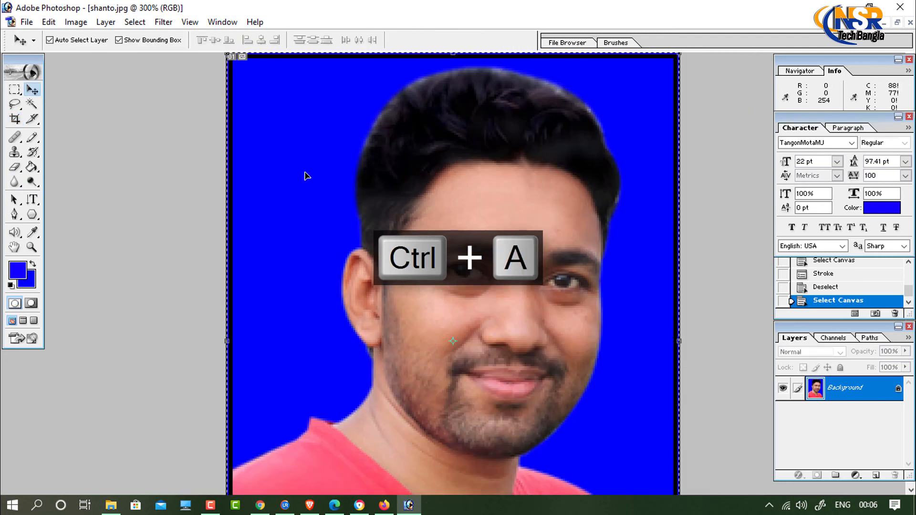
left_click(305, 172)
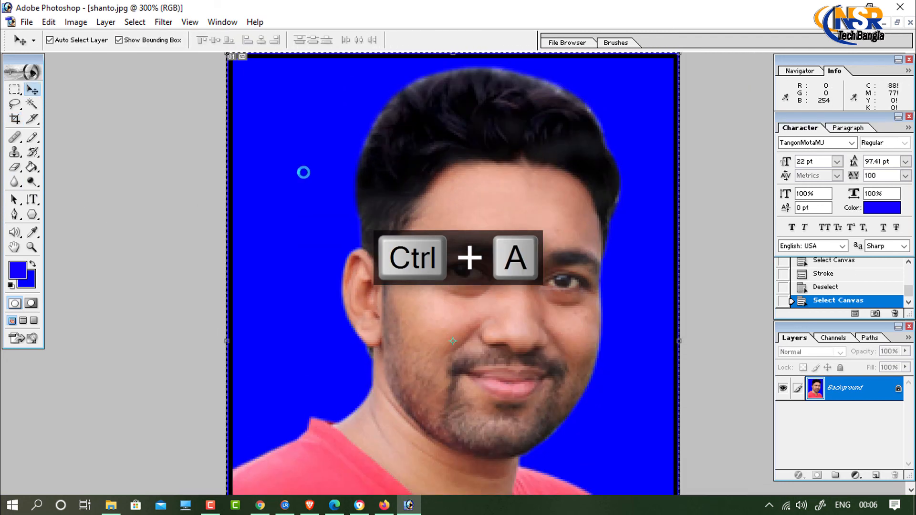
left_click(16, 119)
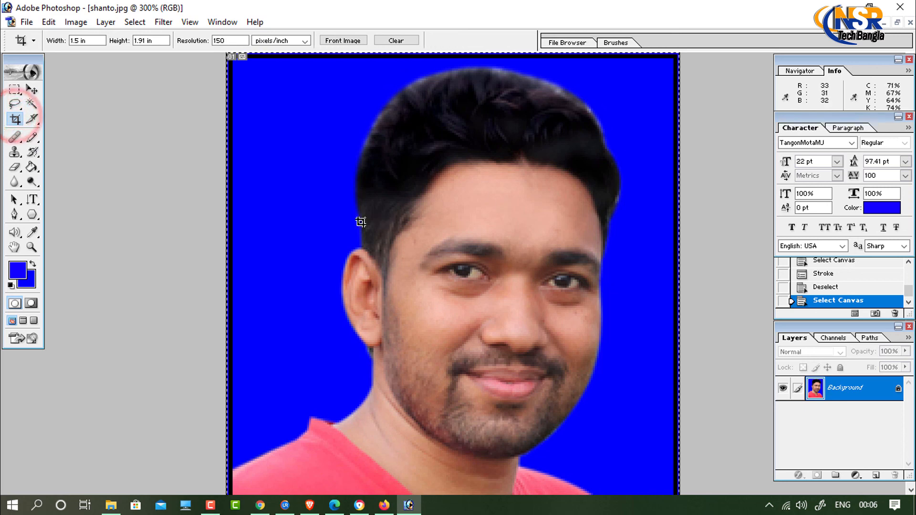
right_click(377, 273)
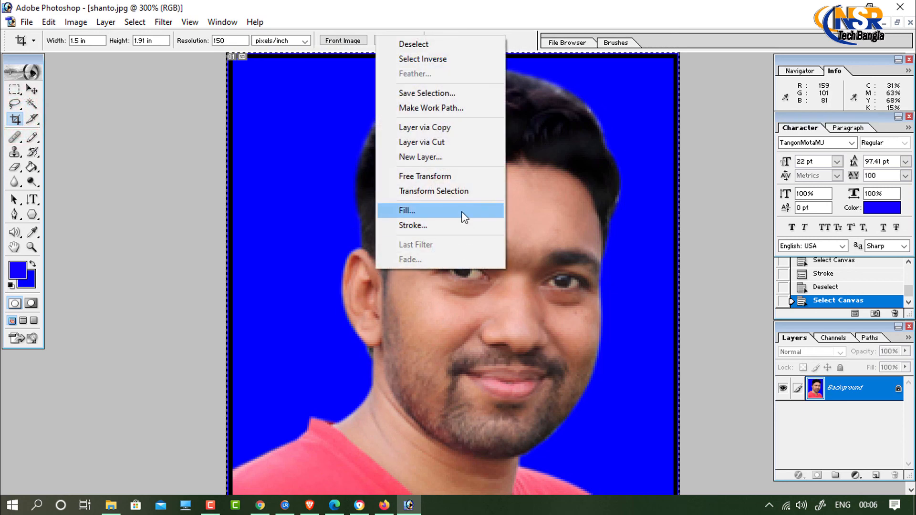